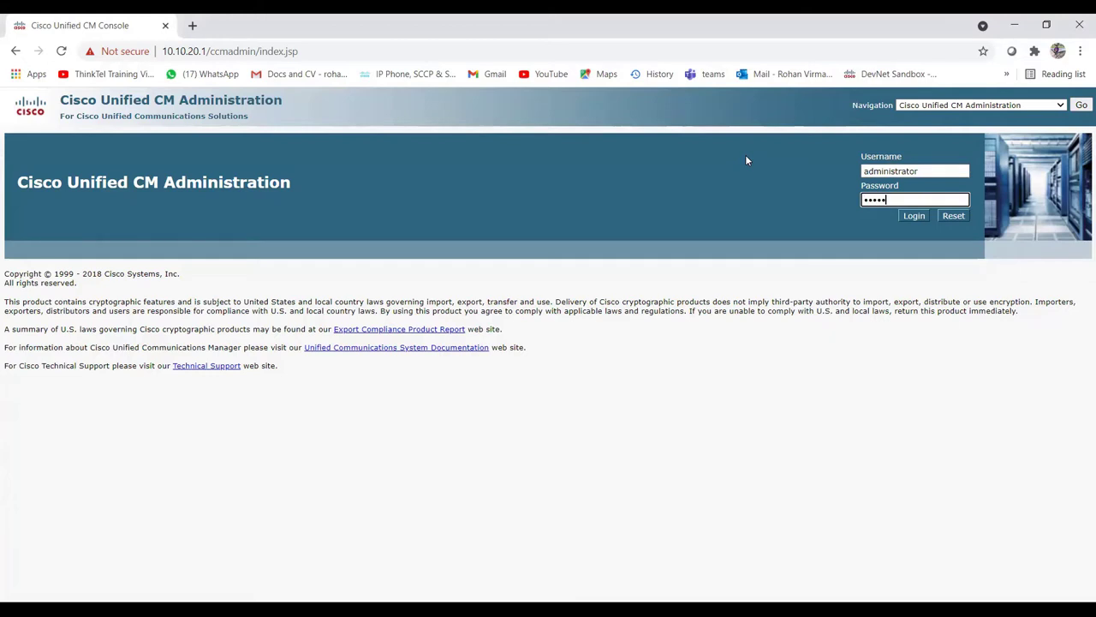
Step: Log in again with the administrator username and password after the 'Invalid User ID or Password' error
{"action": "key", "text": "Return"}
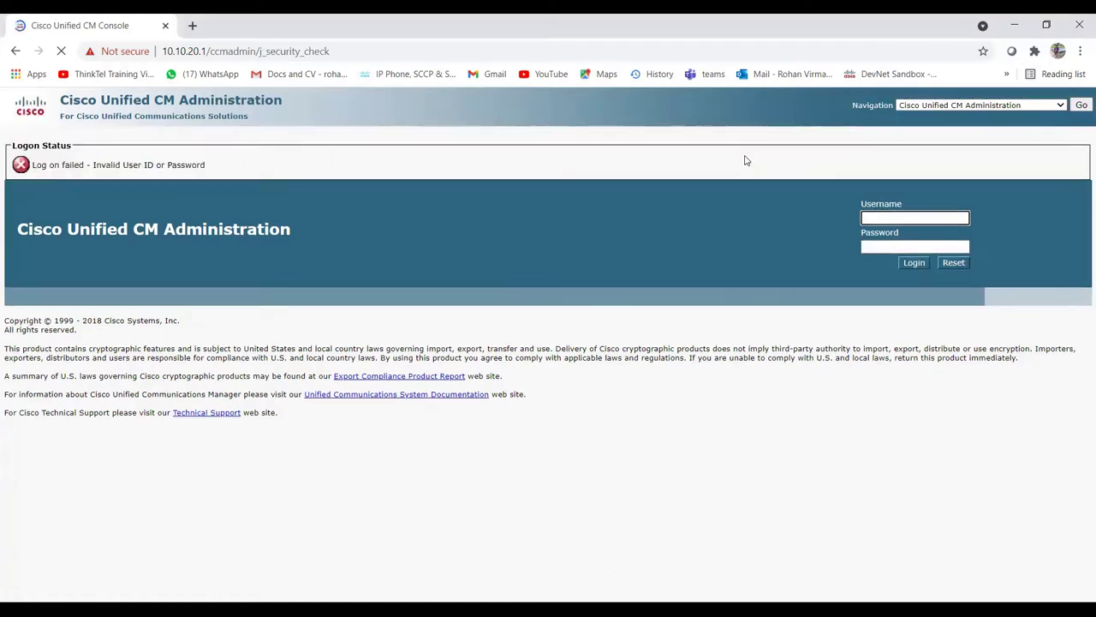
{"action": "type", "text": "administra"}
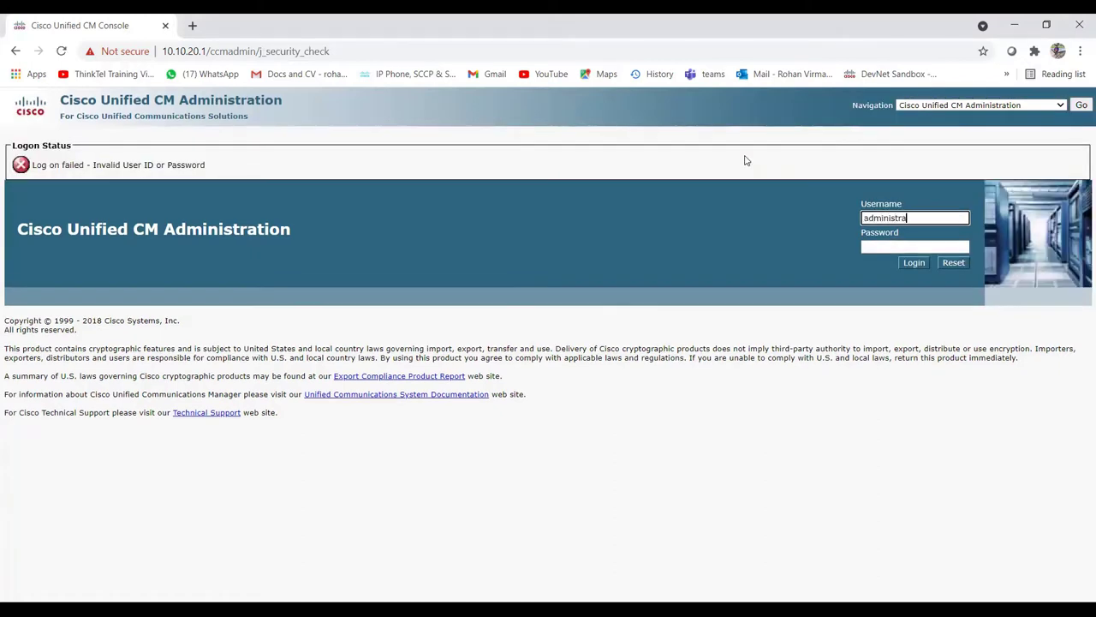
{"action": "type", "text": "tor"}
{"action": "key", "text": "Tab"}
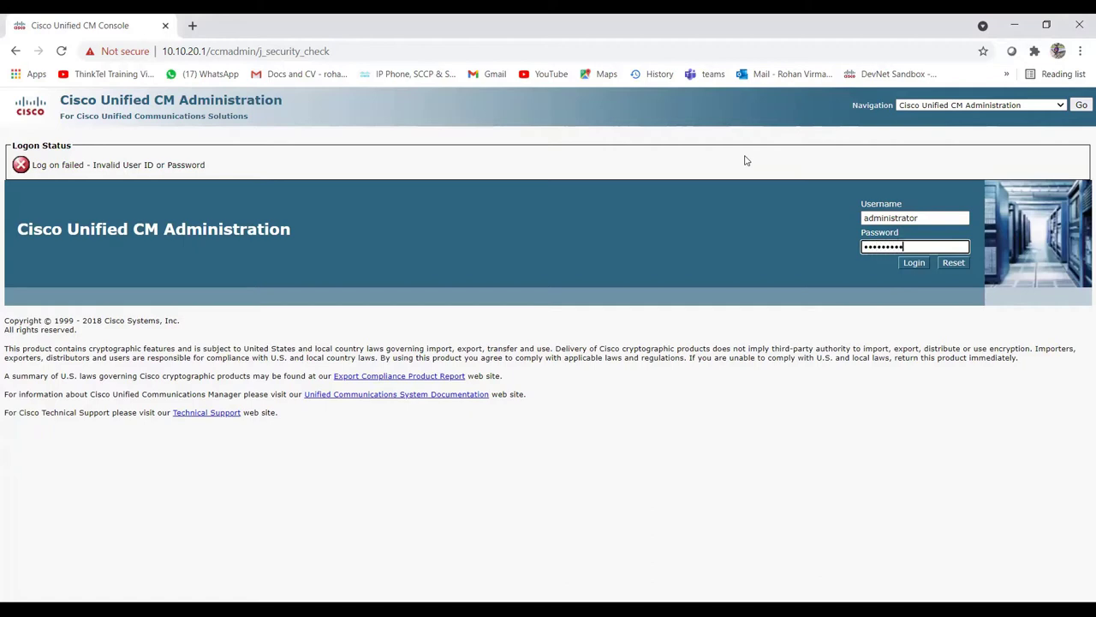
{"action": "key", "text": "Return"}
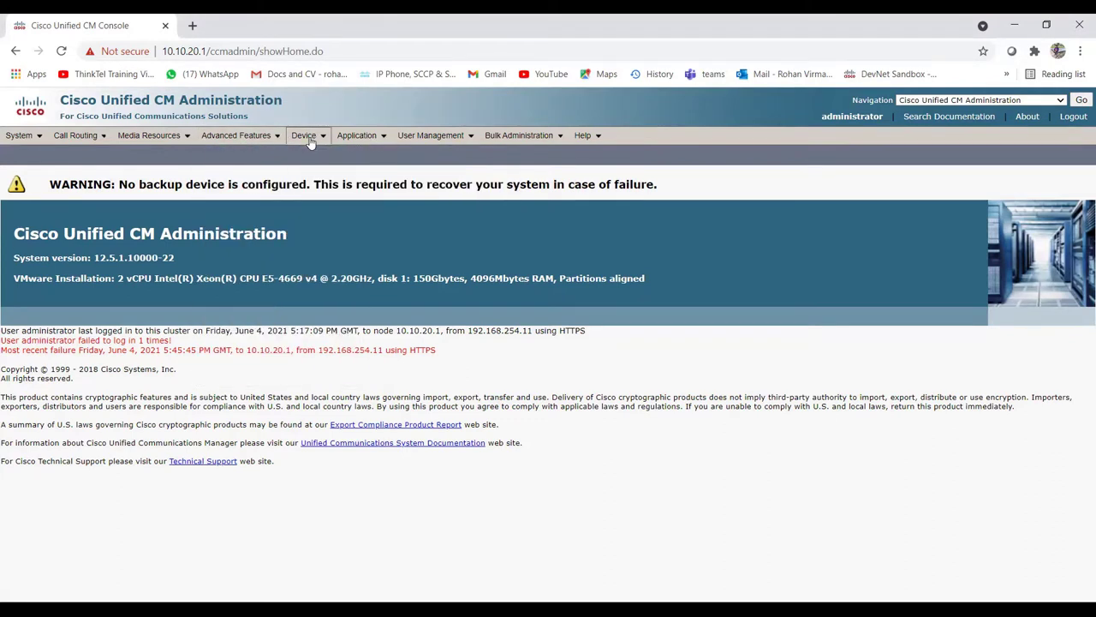
{"action": "mouse_move", "coordinate": [311, 143]}
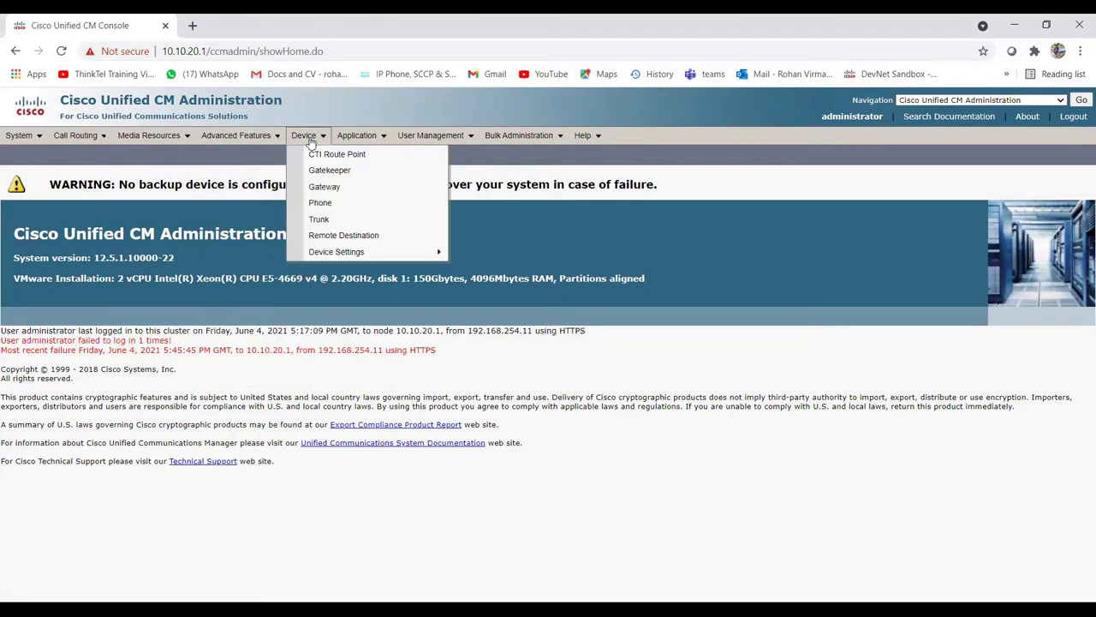
Step: Add a new gateway of type H.323 Gateway and continue to its configuration form
{"action": "left_click", "coordinate": [341, 192]}
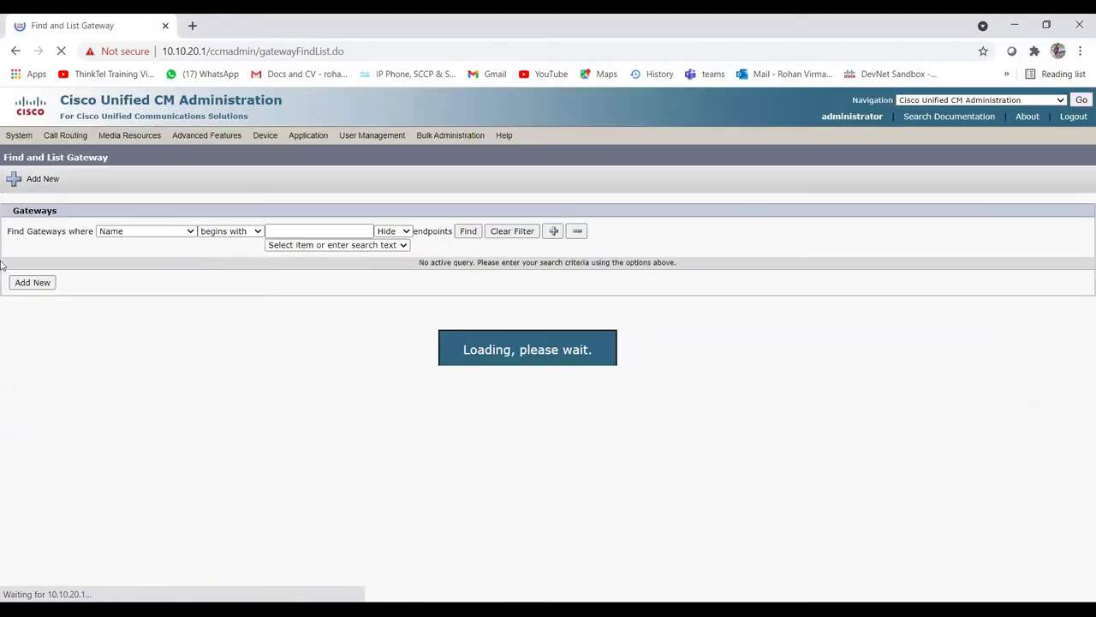
{"action": "left_click", "coordinate": [43, 285]}
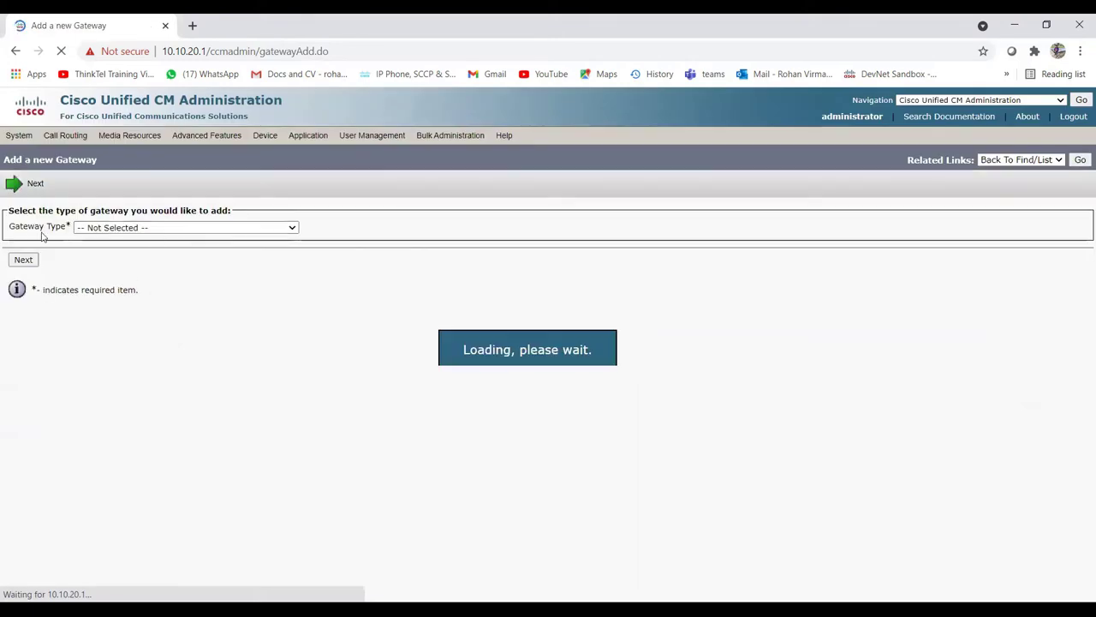
{"action": "left_click", "coordinate": [179, 227]}
{"action": "scroll", "coordinate": [159, 334], "scroll_direction": "down", "scroll_amount": 10}
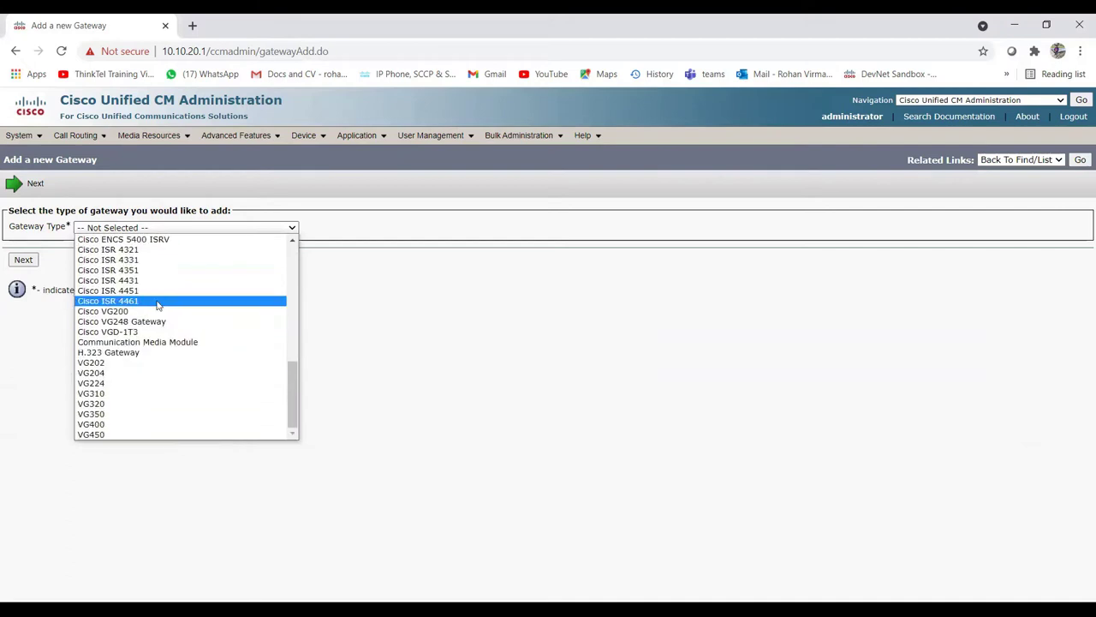
{"action": "left_click", "coordinate": [147, 356]}
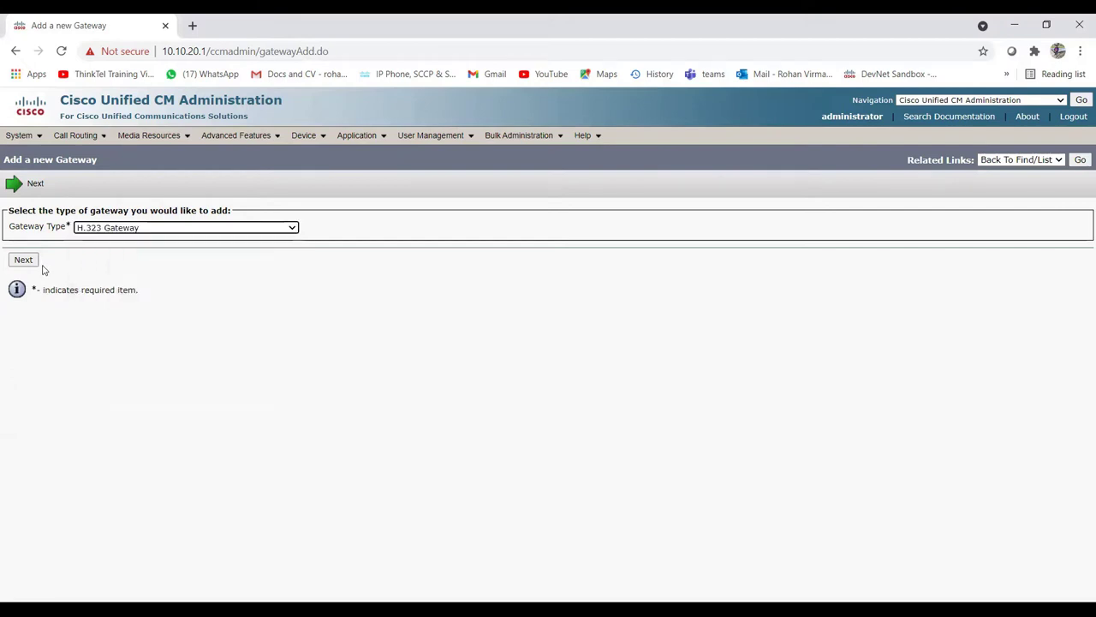
{"action": "left_click", "coordinate": [24, 262]}
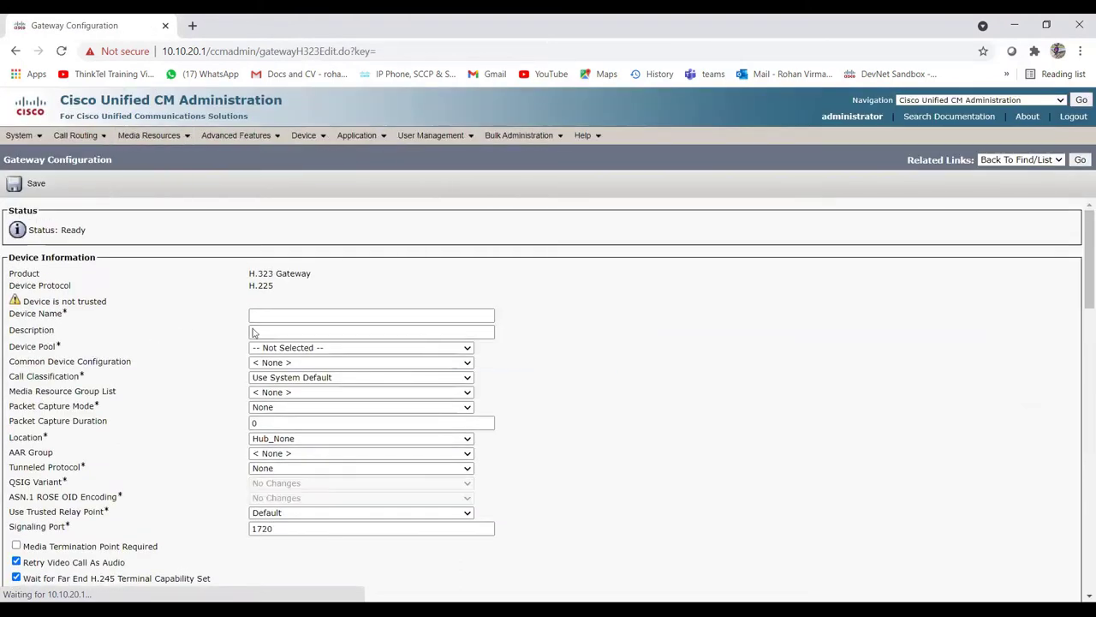
Step: Enter TestH.323GW as device name and description, and choose the Default device pool
{"action": "left_click", "coordinate": [267, 319]}
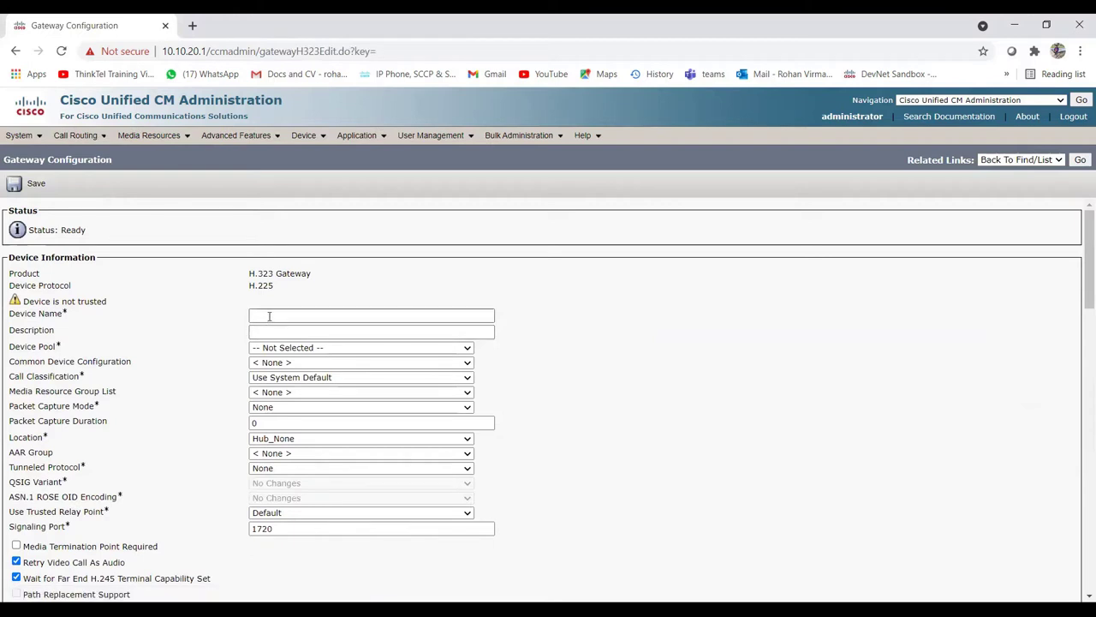
{"action": "left_click", "coordinate": [269, 316]}
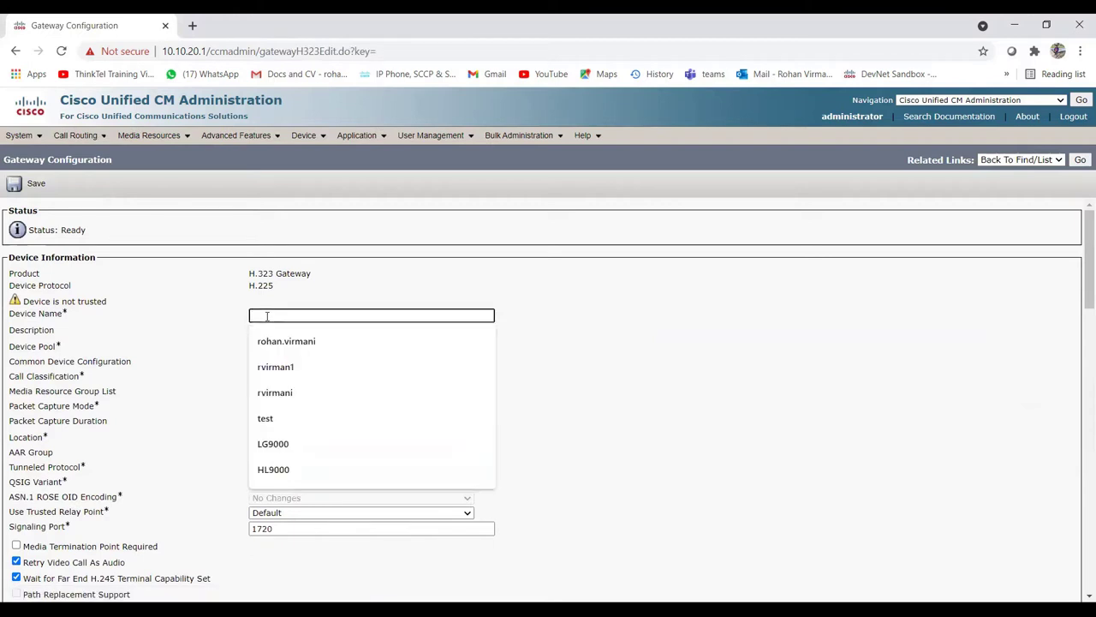
{"action": "type", "text": "Test"}
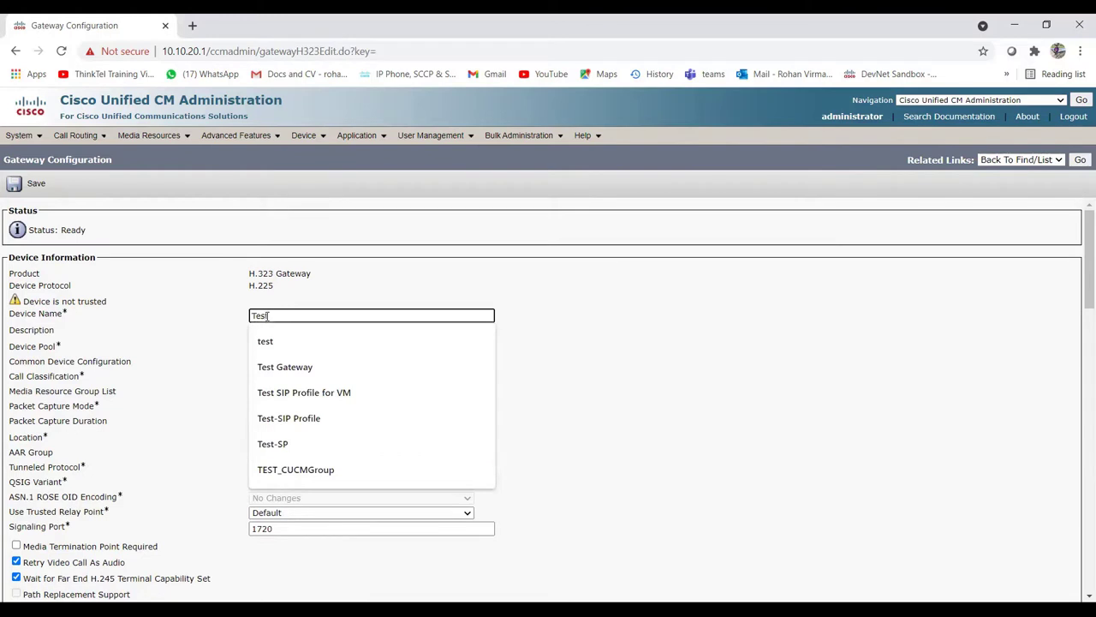
{"action": "type", "text": "H."}
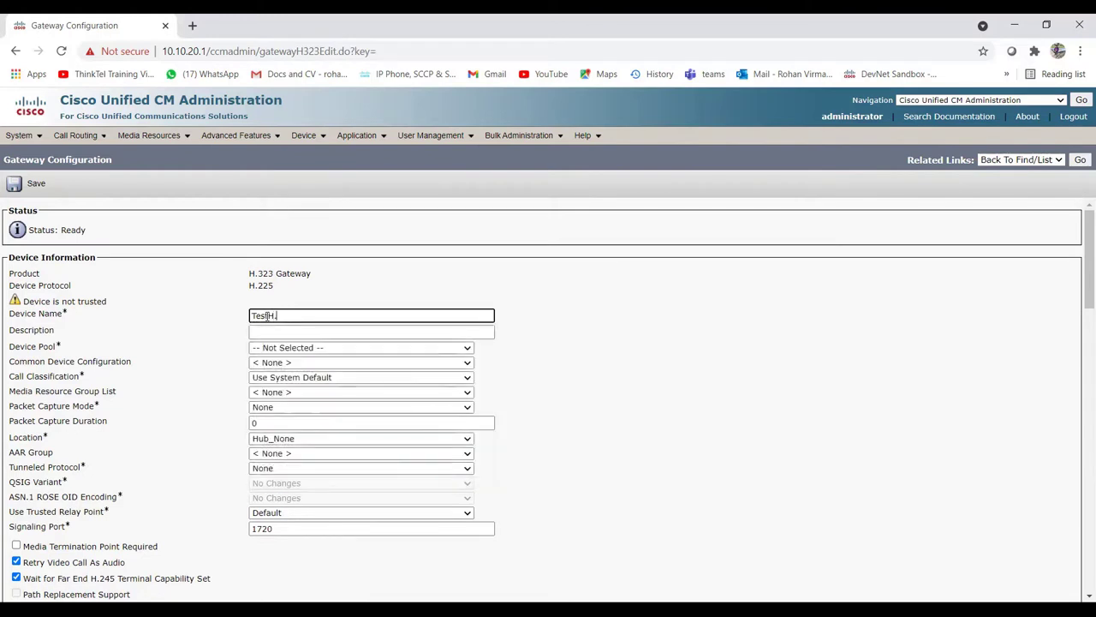
{"action": "type", "text": "323GW"}
{"action": "left_click", "coordinate": [268, 330]}
{"action": "type", "text": "TestH.323GW"}
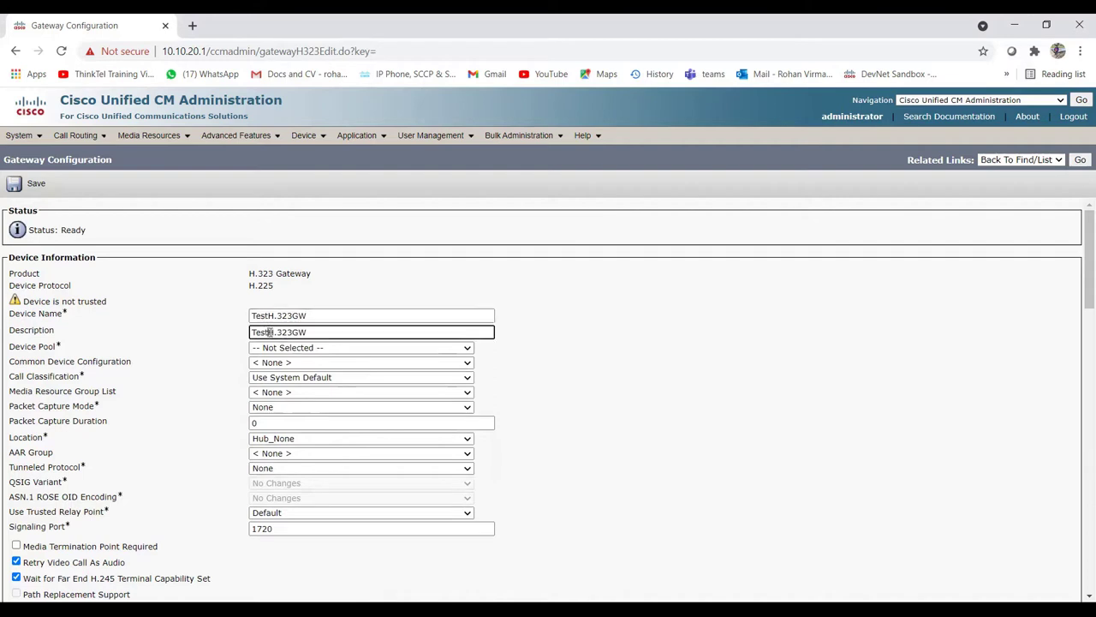
{"action": "left_click", "coordinate": [292, 348]}
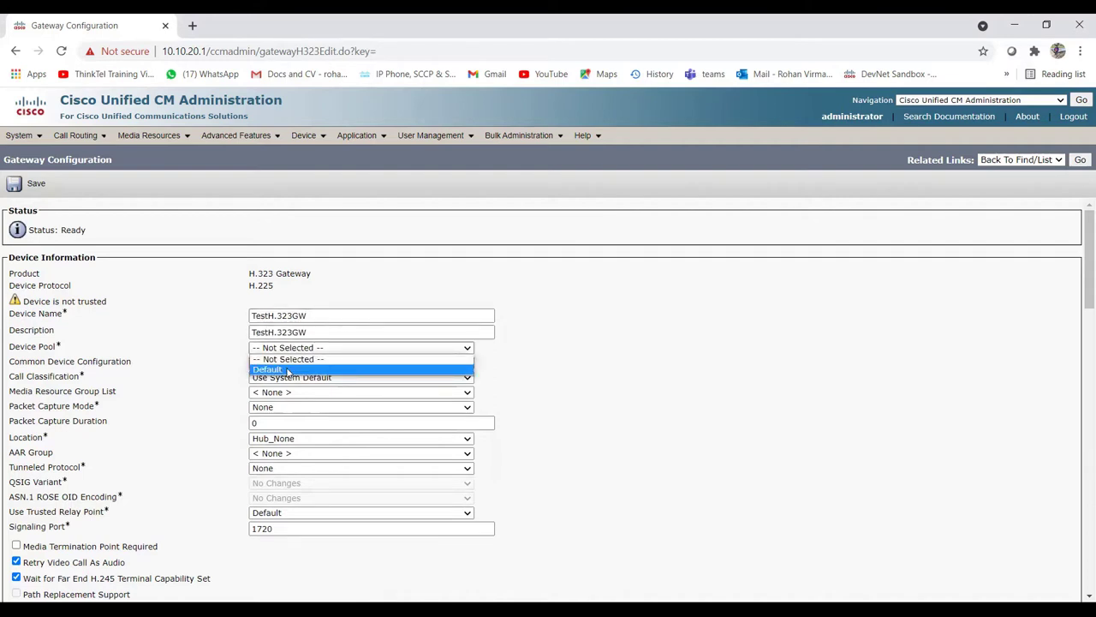
{"action": "left_click", "coordinate": [288, 370]}
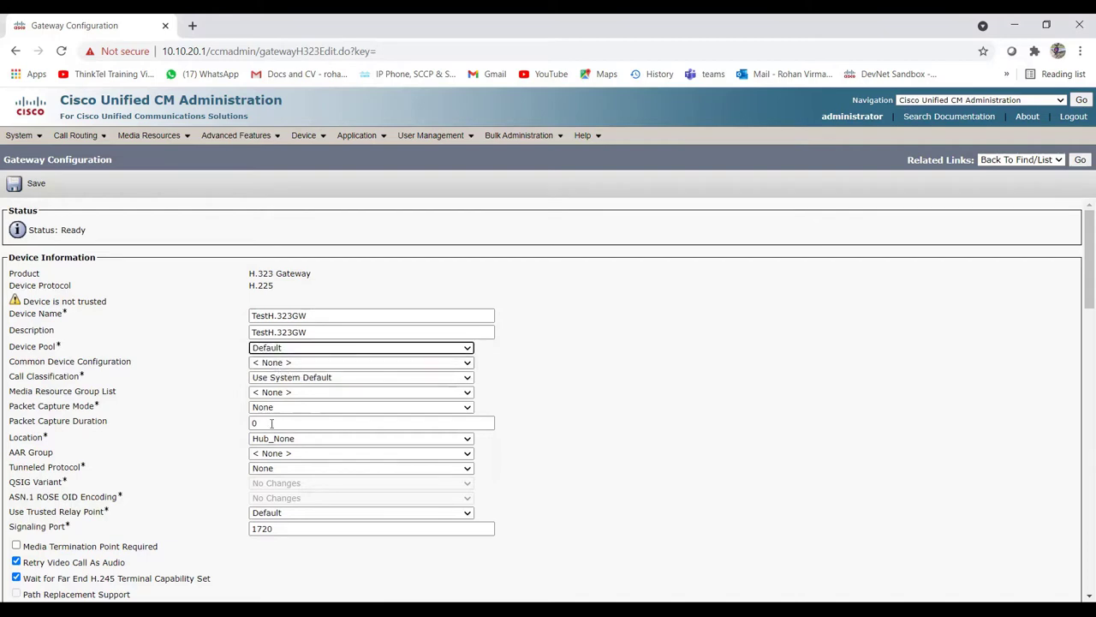
Step: Save the TestH.323GW gateway and acknowledge the apply-config reminder
{"action": "scroll", "coordinate": [125, 447], "scroll_direction": "down", "scroll_amount": 3}
{"action": "scroll", "coordinate": [124, 447], "scroll_direction": "down", "scroll_amount": 3}
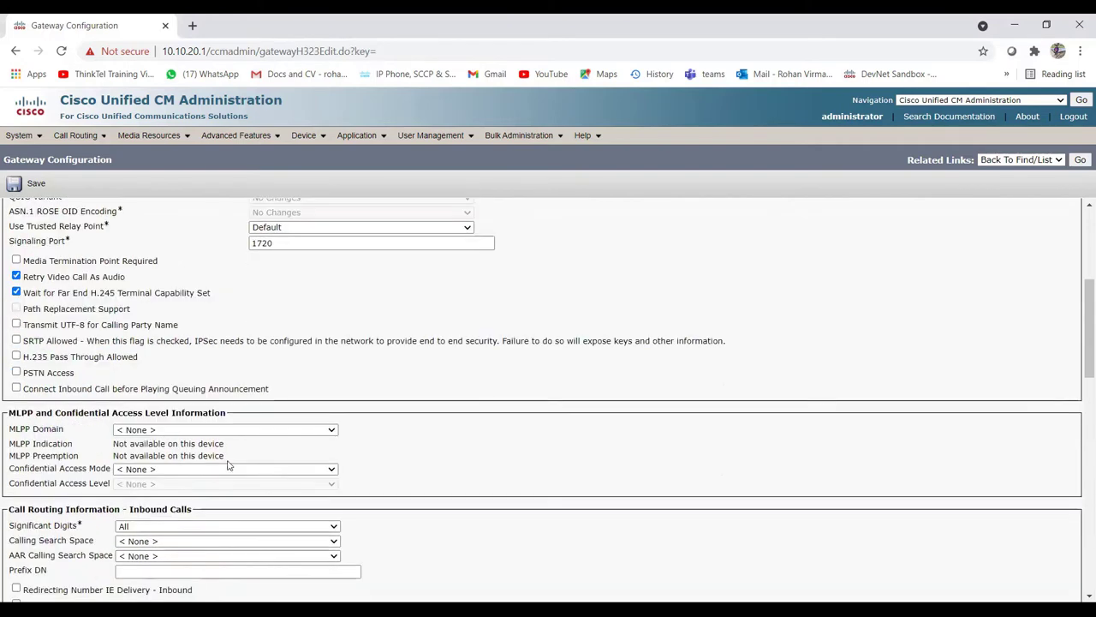
{"action": "scroll", "coordinate": [137, 480], "scroll_direction": "down", "scroll_amount": 9}
{"action": "scroll", "coordinate": [120, 471], "scroll_direction": "up", "scroll_amount": 1}
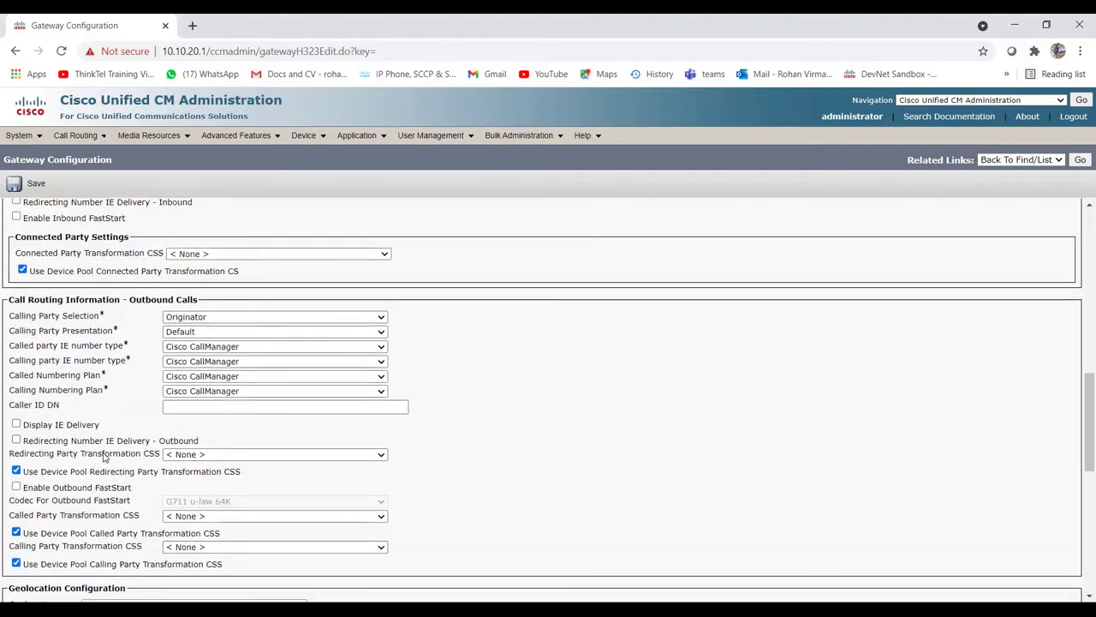
{"action": "scroll", "coordinate": [108, 480], "scroll_direction": "down", "scroll_amount": 10}
{"action": "left_click", "coordinate": [24, 535]}
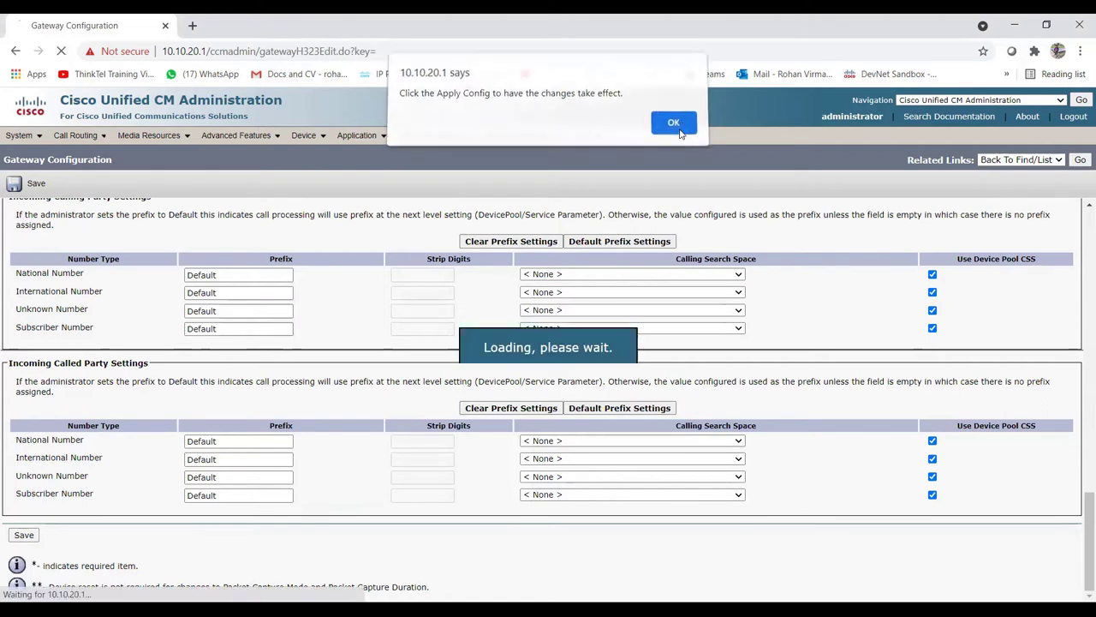
{"action": "left_click", "coordinate": [670, 132]}
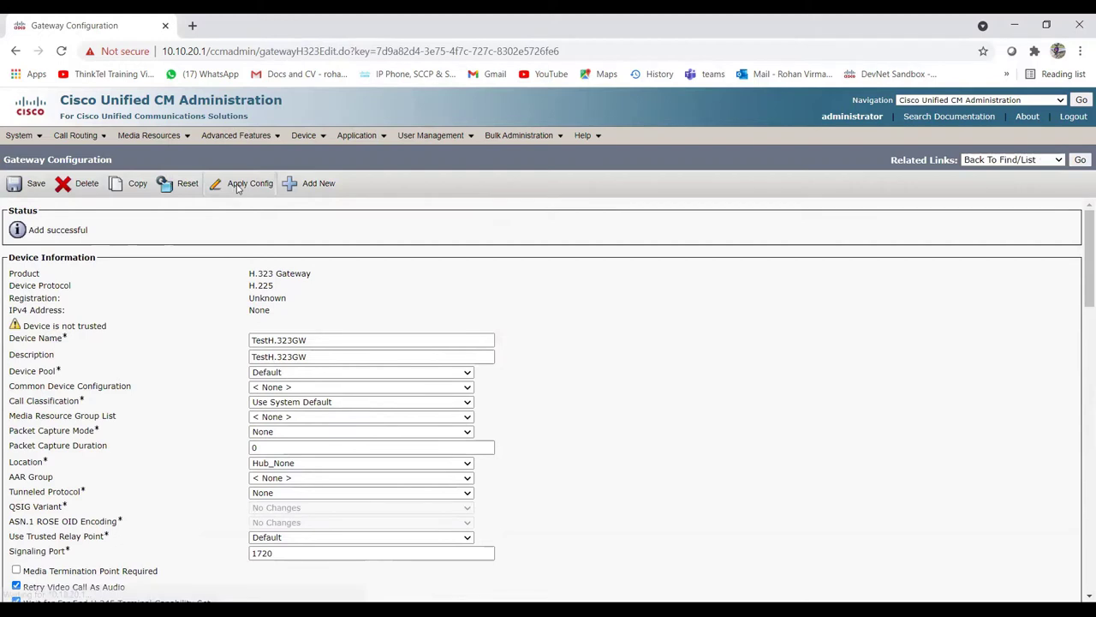
Step: Open a new Route Group Configuration form from Call Routing > Route/Hunt > Route Group
{"action": "left_click", "coordinate": [239, 188]}
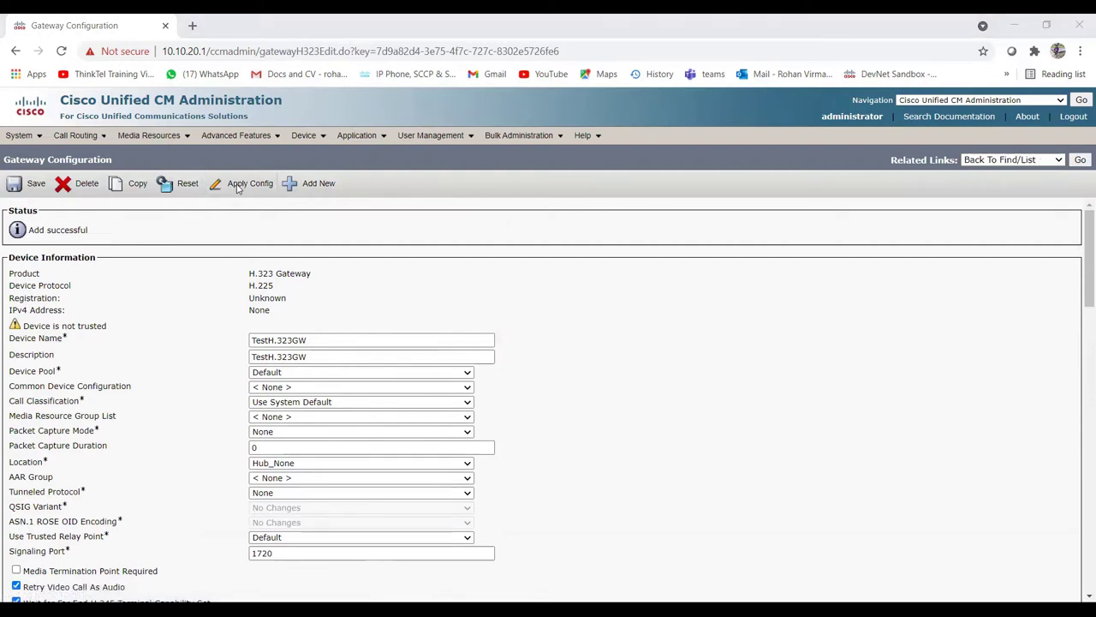
{"action": "left_click", "coordinate": [245, 392]}
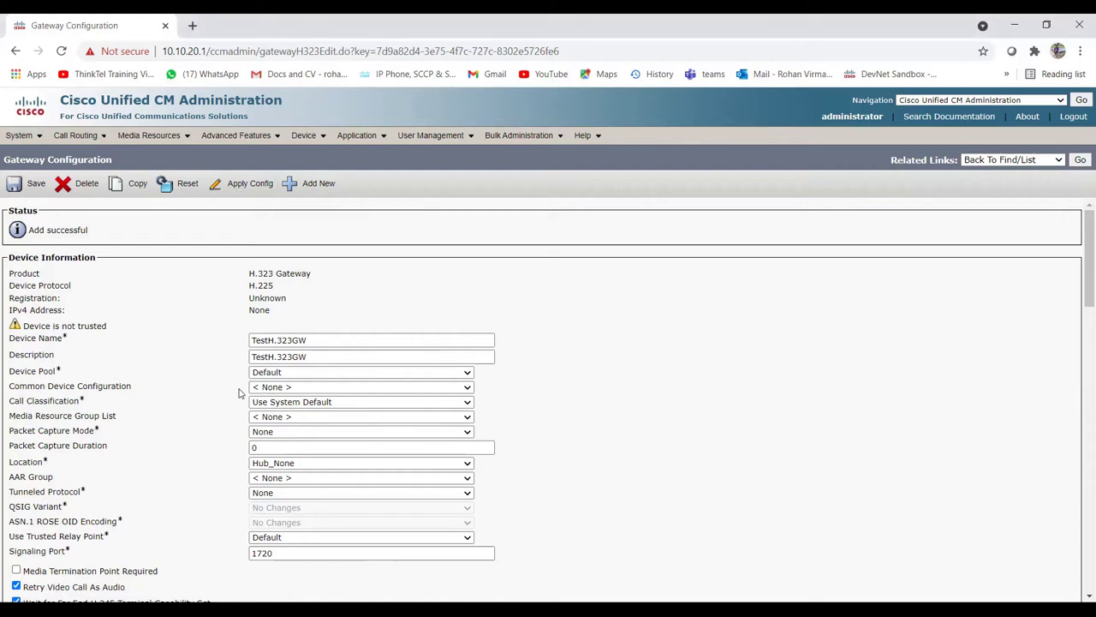
{"action": "left_click", "coordinate": [86, 136]}
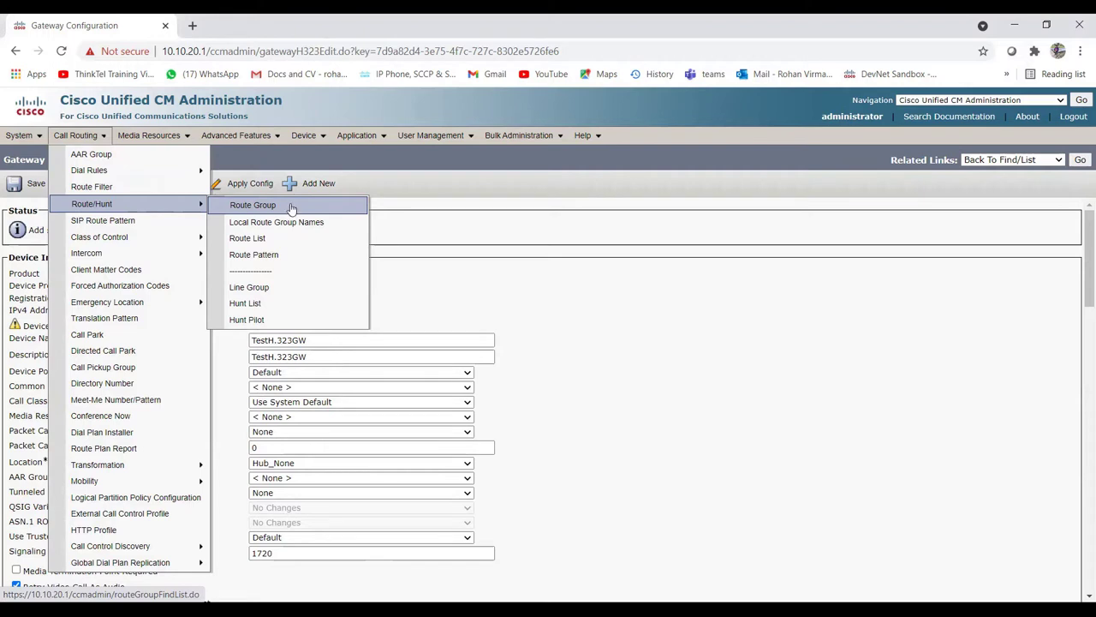
{"action": "left_click", "coordinate": [291, 208]}
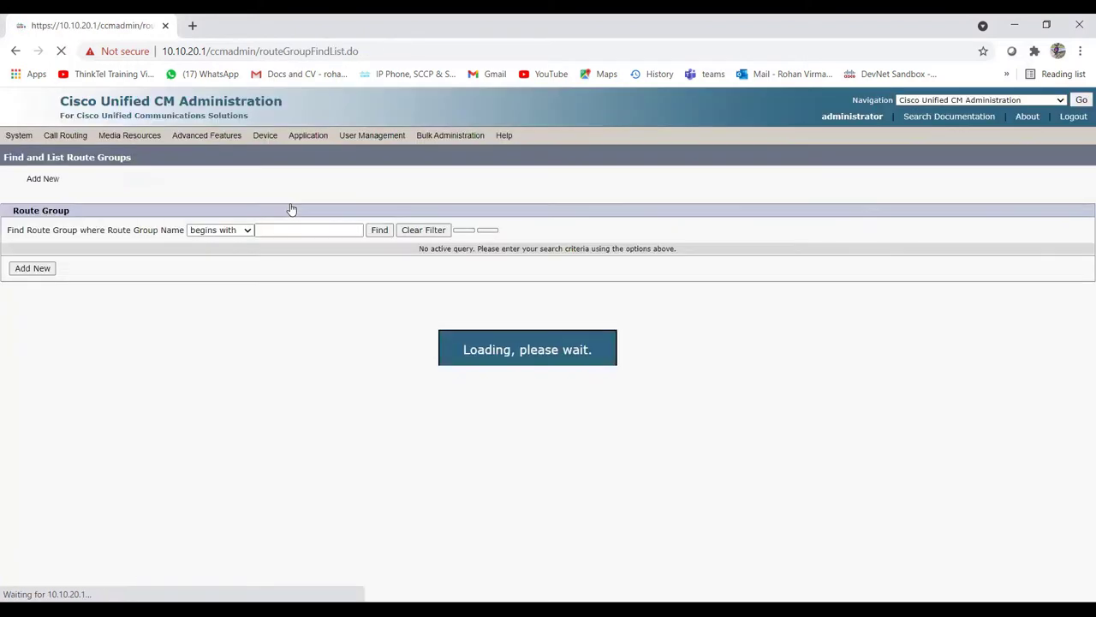
{"action": "left_click", "coordinate": [32, 270]}
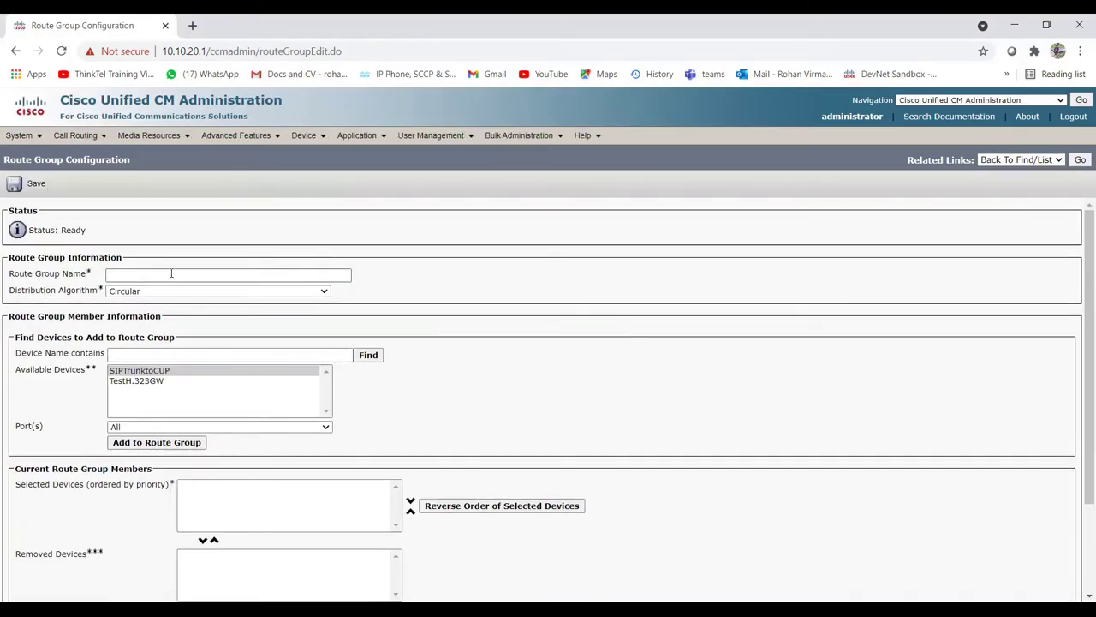
Step: Name the route group TestRG1 and choose Top Down as its distribution algorithm
{"action": "left_click", "coordinate": [171, 273]}
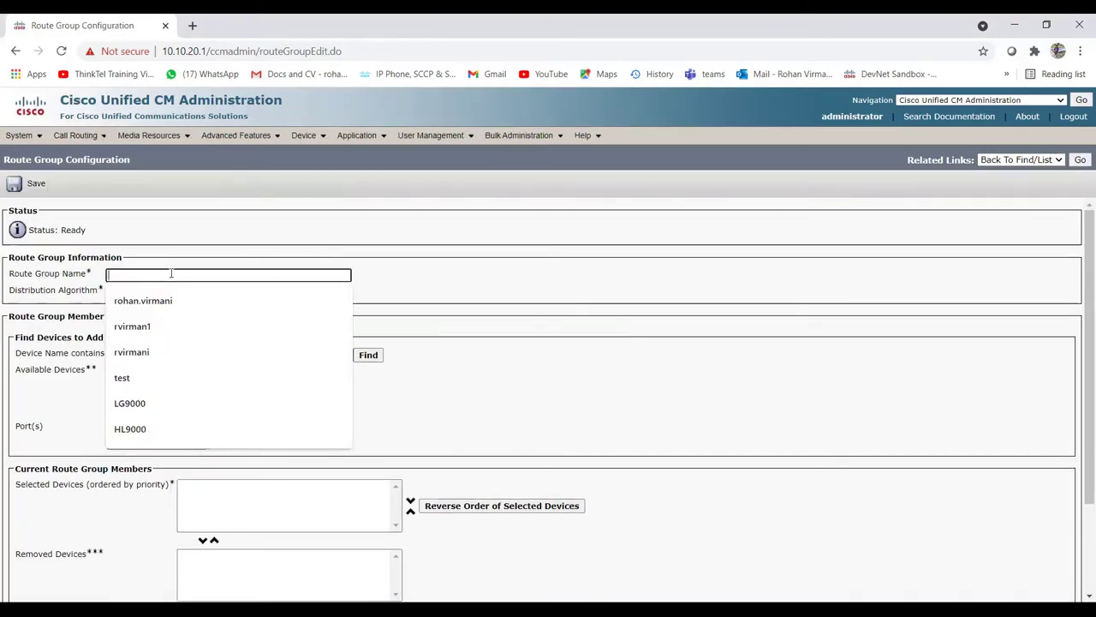
{"action": "type", "text": "Test"}
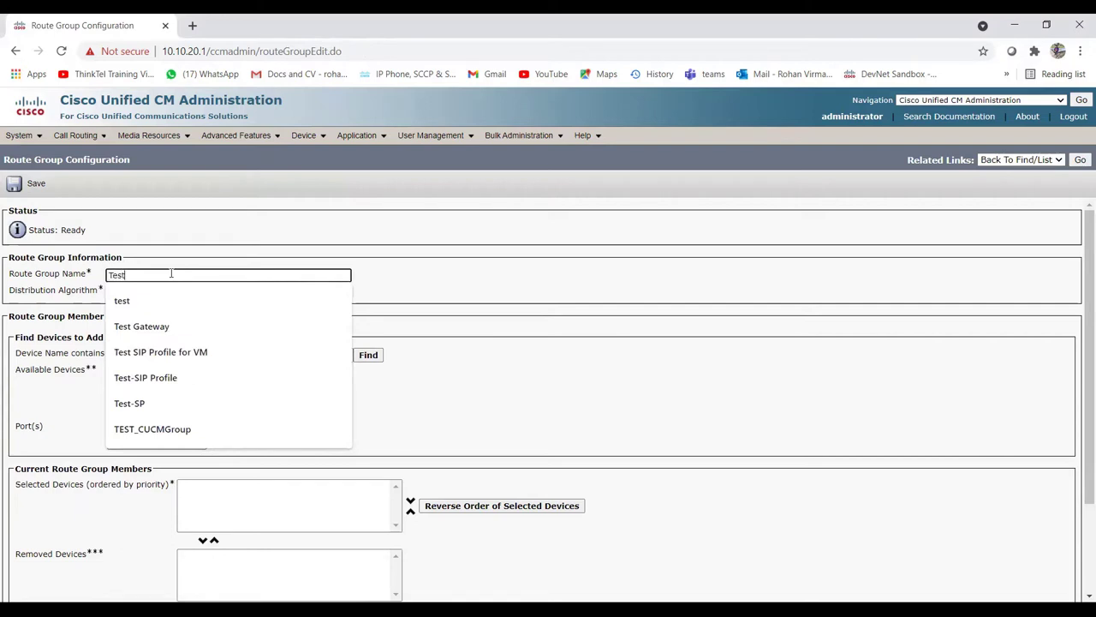
{"action": "type", "text": "R"}
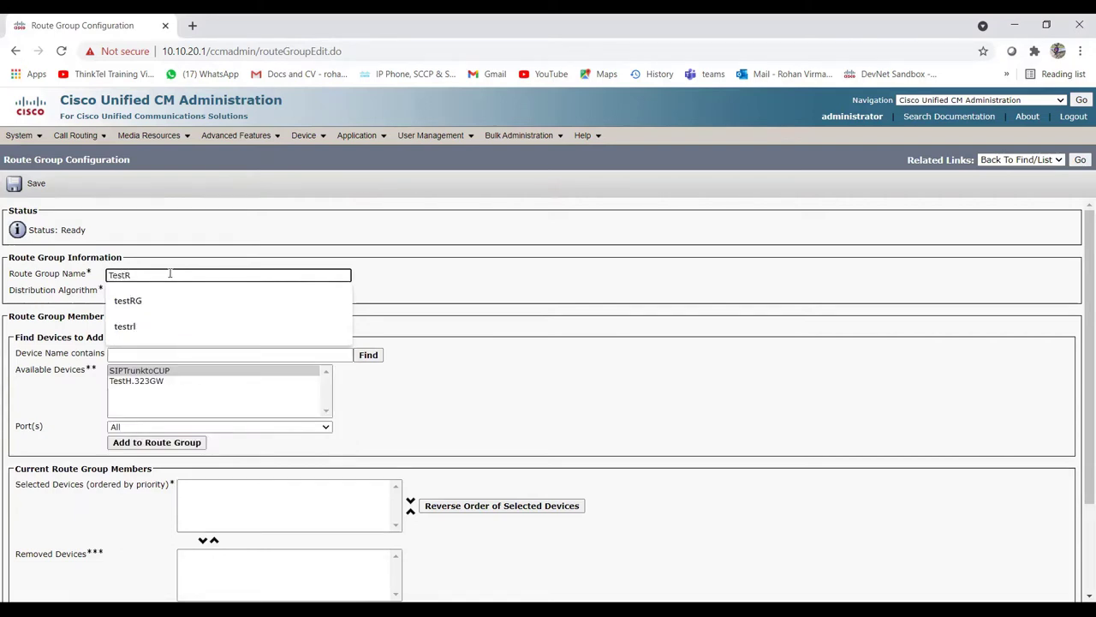
{"action": "type", "text": "G1"}
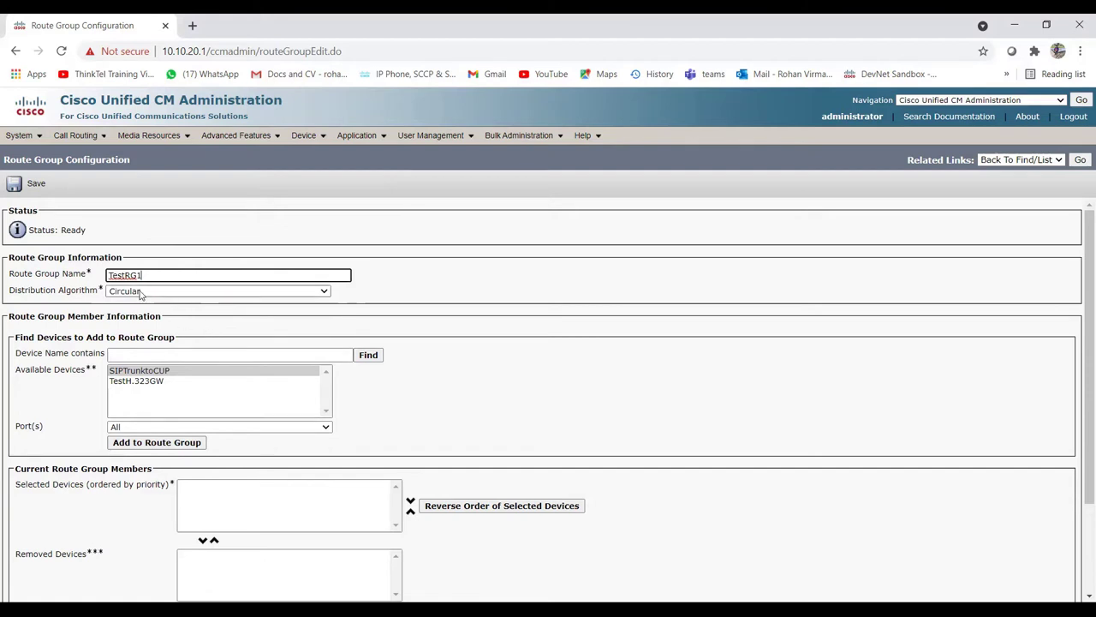
{"action": "left_click", "coordinate": [183, 292]}
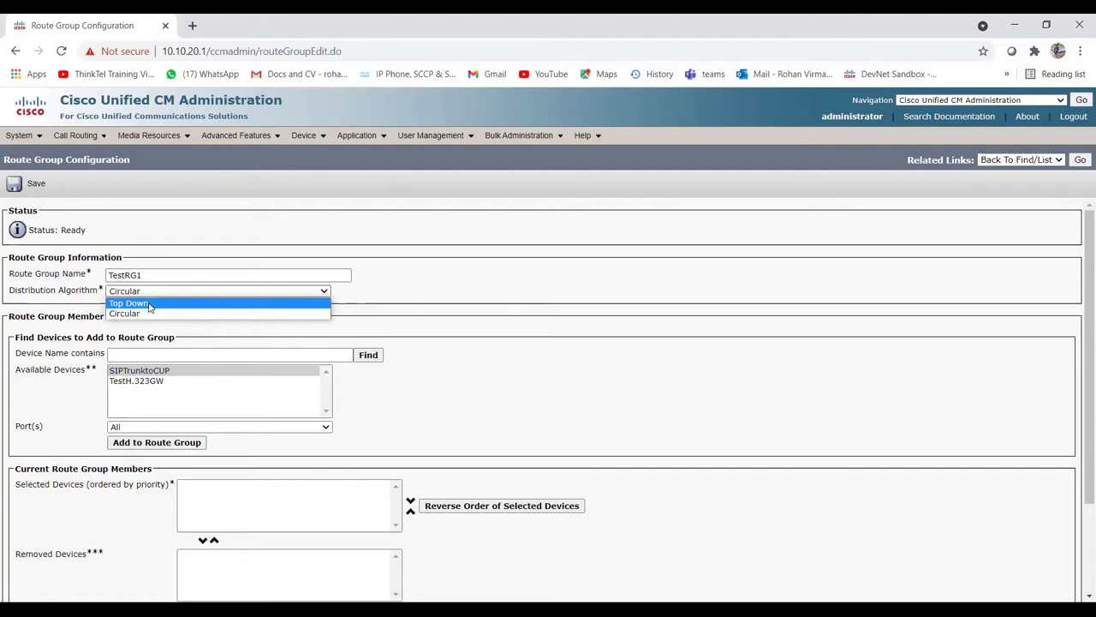
{"action": "left_click", "coordinate": [149, 307]}
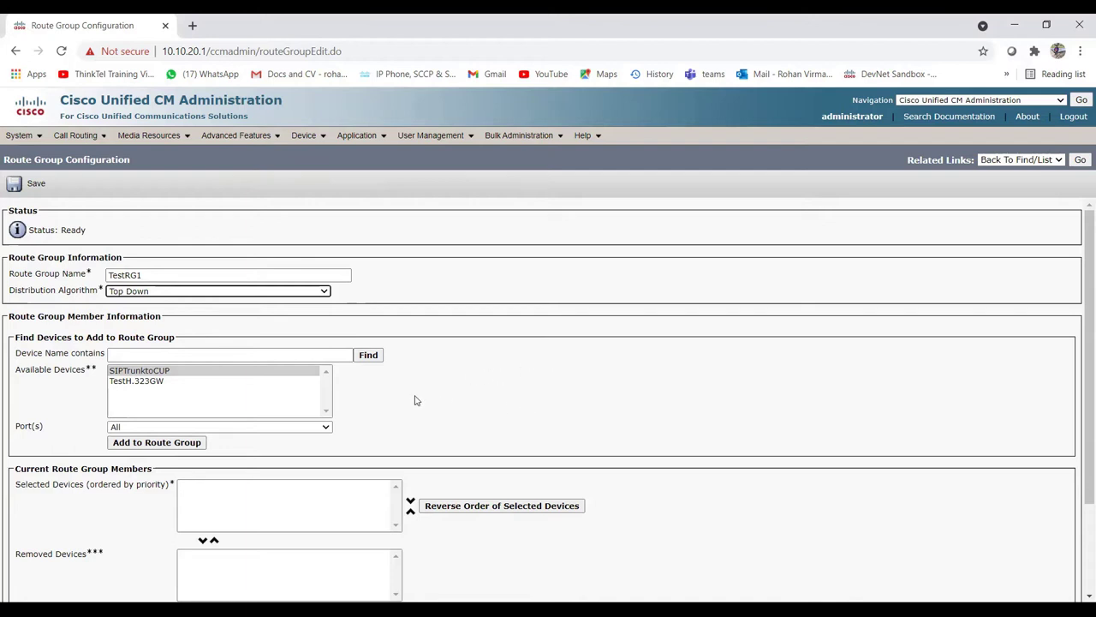
{"action": "left_click", "coordinate": [300, 292]}
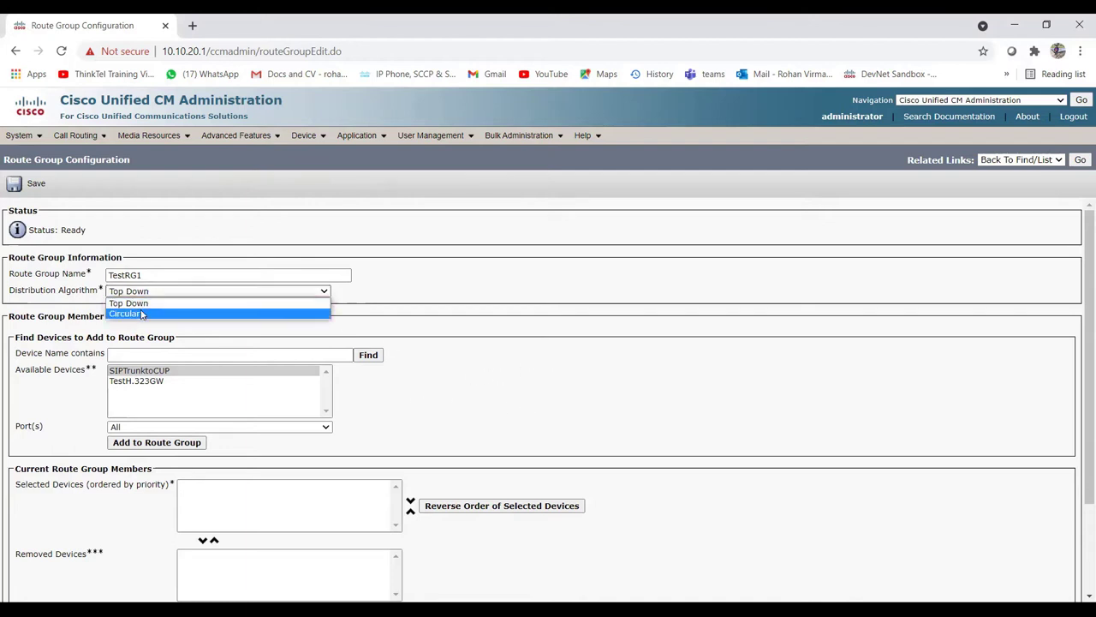
{"action": "left_click", "coordinate": [511, 273]}
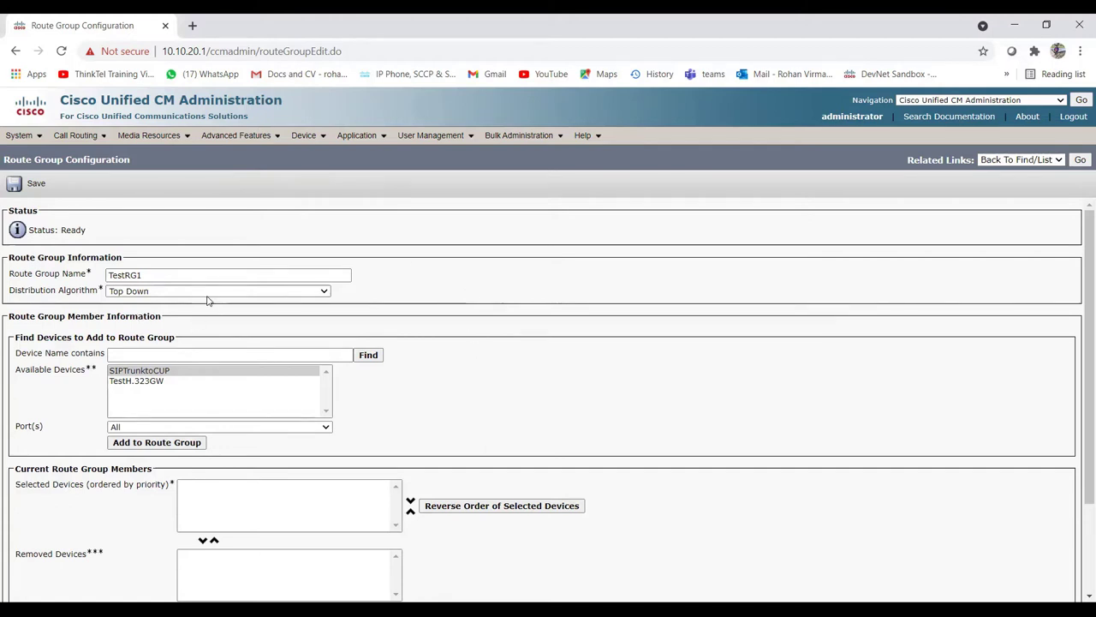
Step: Try the Circular algorithm, revert to Top Down, and highlight TestH.323GW among available devices
{"action": "left_click", "coordinate": [159, 293]}
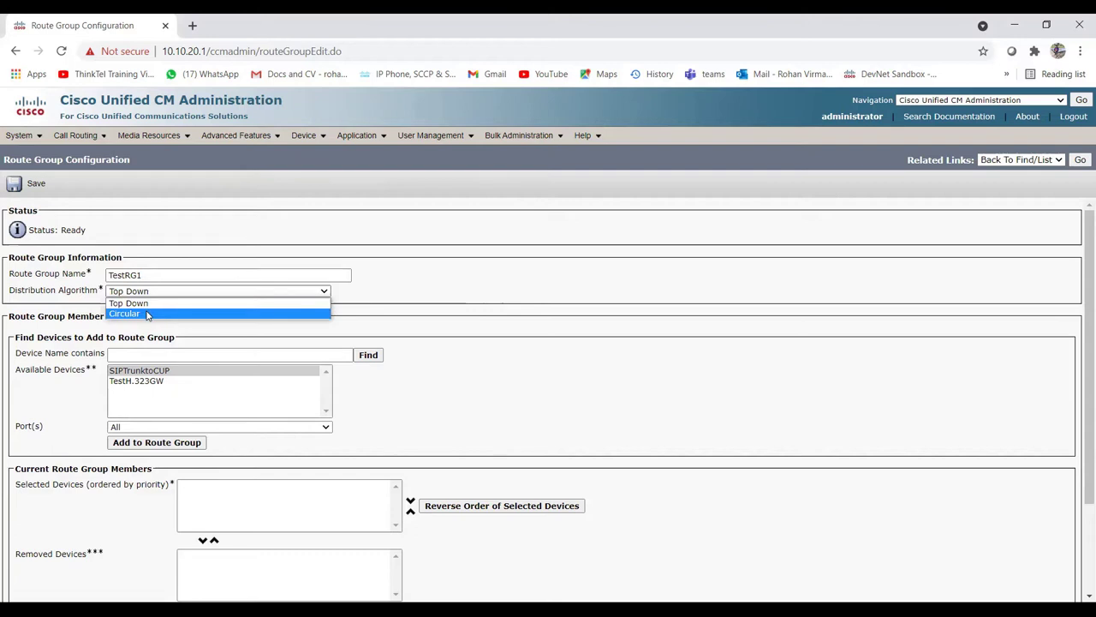
{"action": "left_click", "coordinate": [147, 314]}
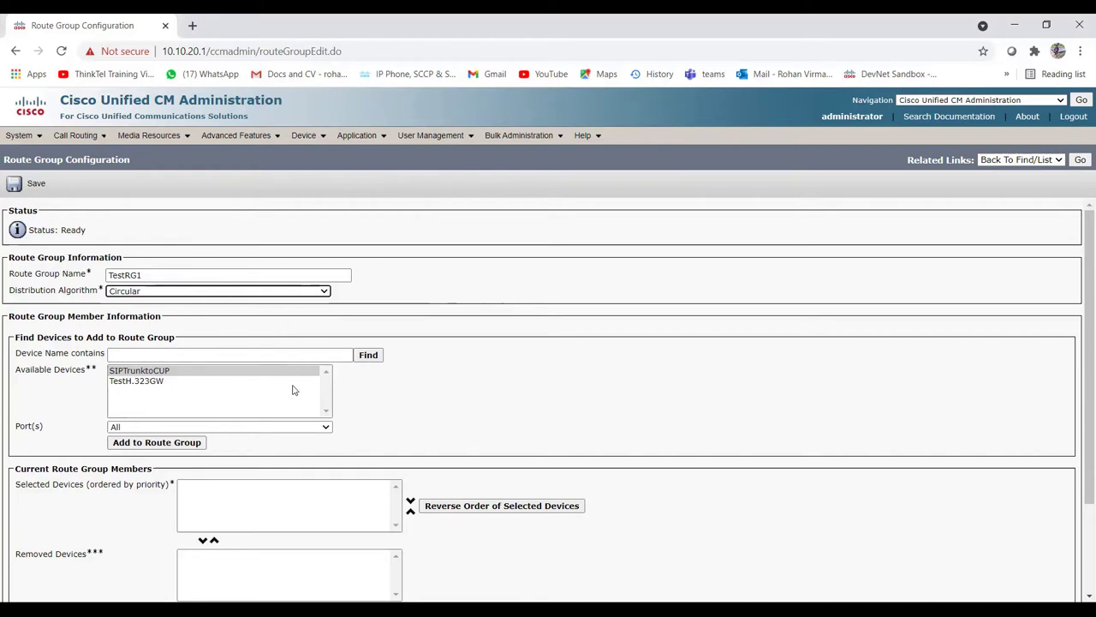
{"action": "left_click", "coordinate": [175, 292]}
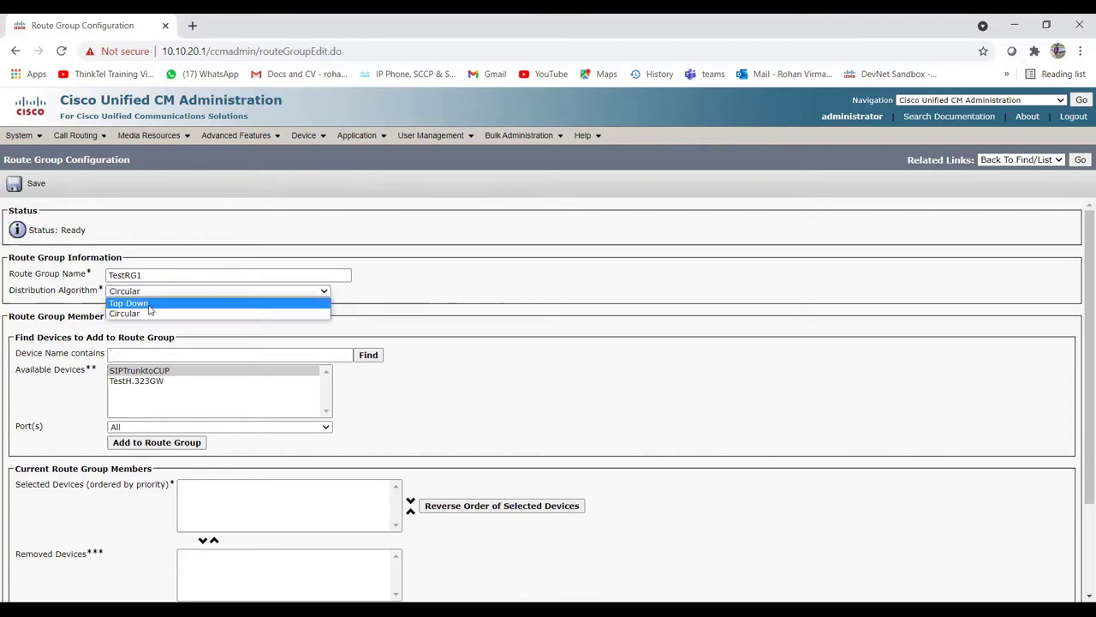
{"action": "left_click", "coordinate": [148, 306]}
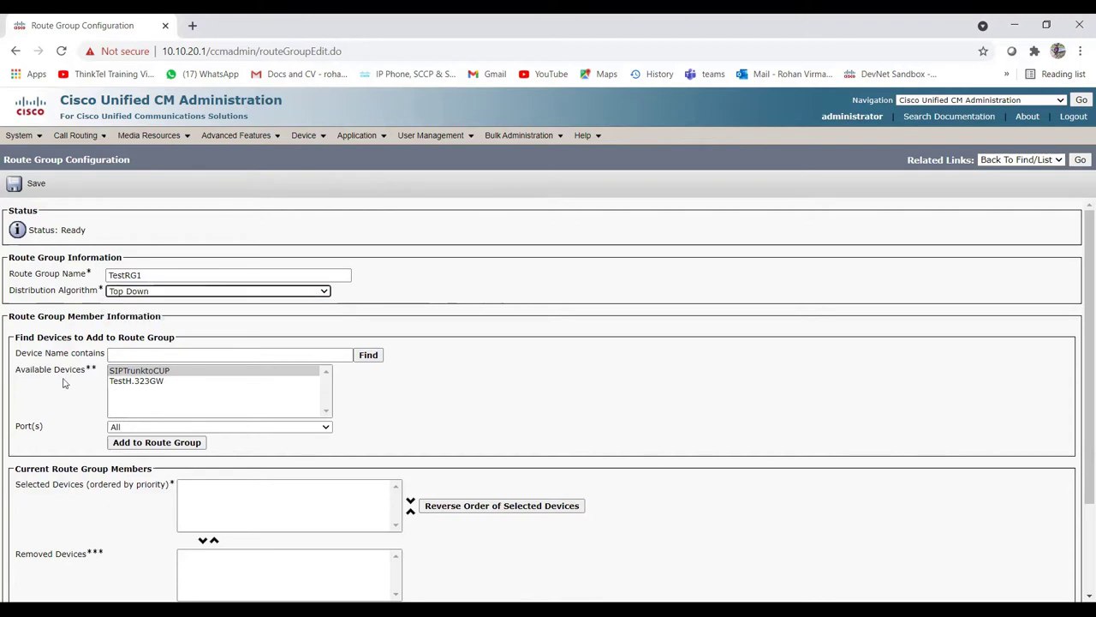
{"action": "left_click", "coordinate": [158, 384]}
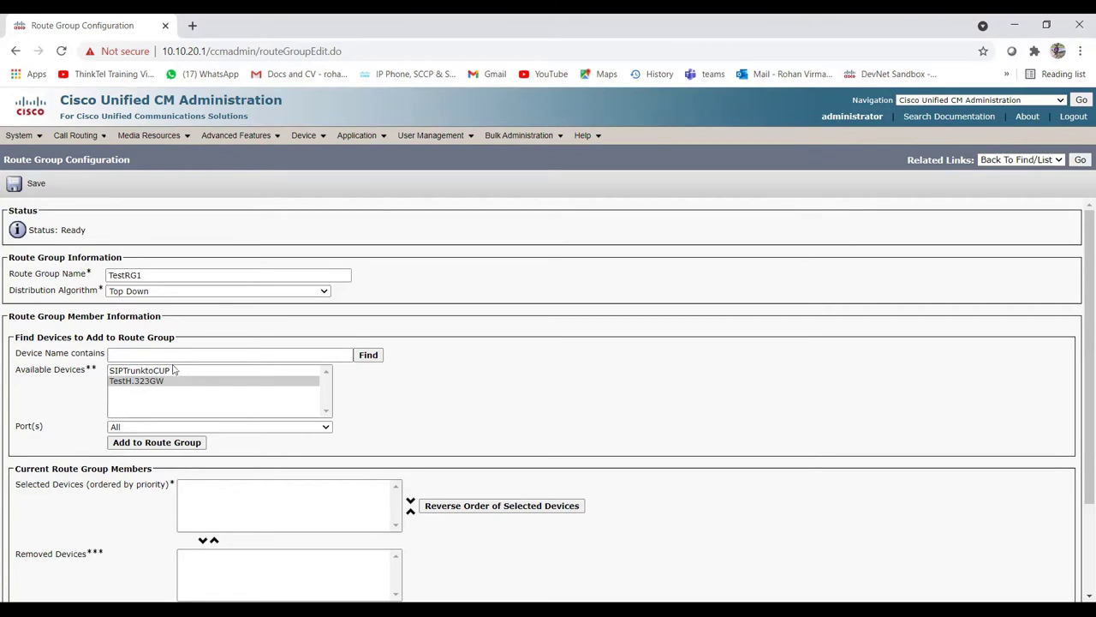
Step: Add TestH.323GW, then SIPTrunktoCUP, to TestRG1's selected route group members
{"action": "left_click", "coordinate": [137, 293]}
{"action": "scroll", "coordinate": [98, 348], "scroll_direction": "down", "scroll_amount": 3}
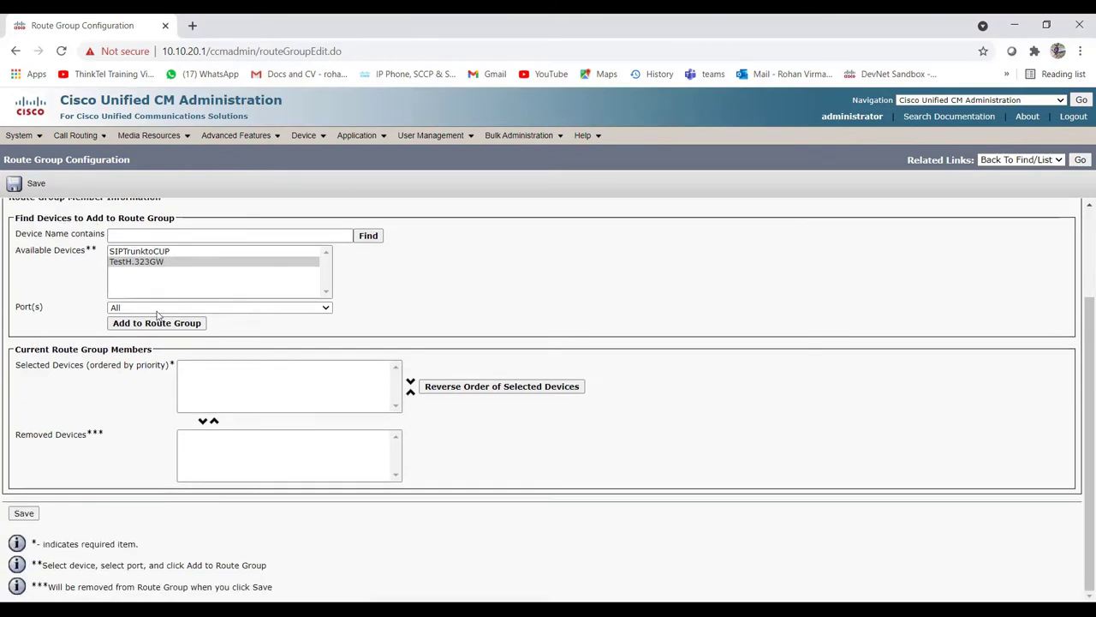
{"action": "scroll", "coordinate": [62, 290], "scroll_direction": "up", "scroll_amount": 2}
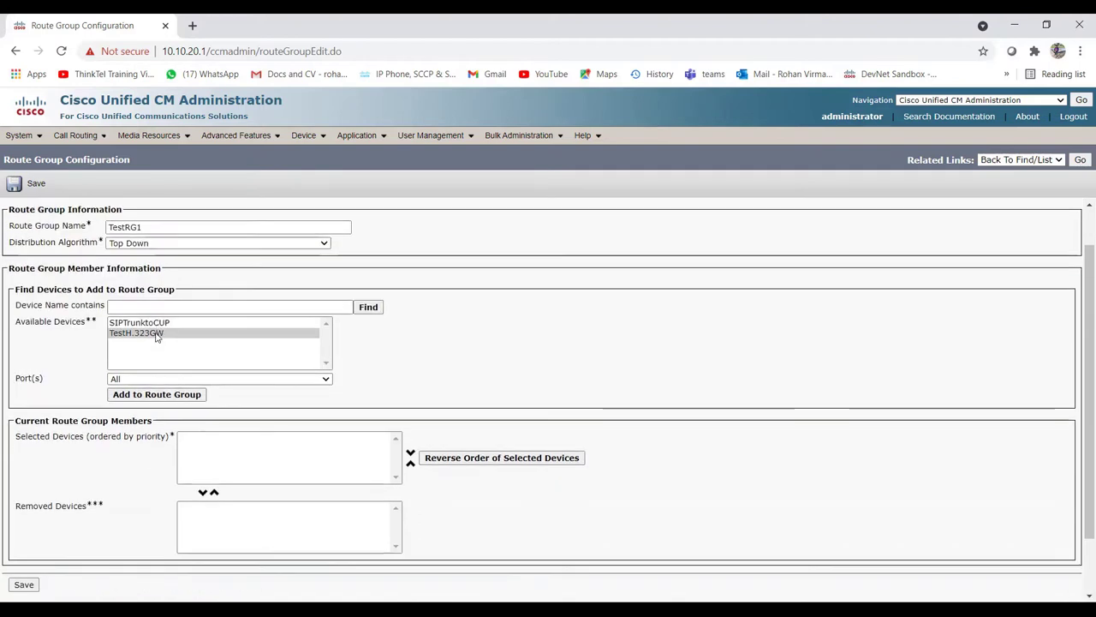
{"action": "left_click", "coordinate": [157, 333]}
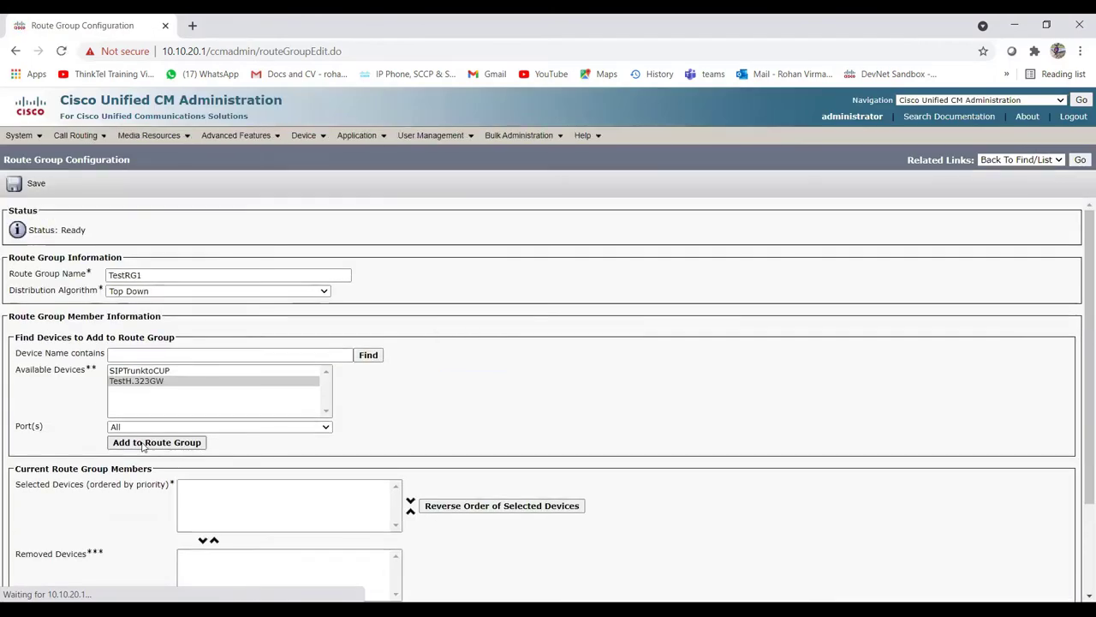
{"action": "left_click", "coordinate": [143, 442]}
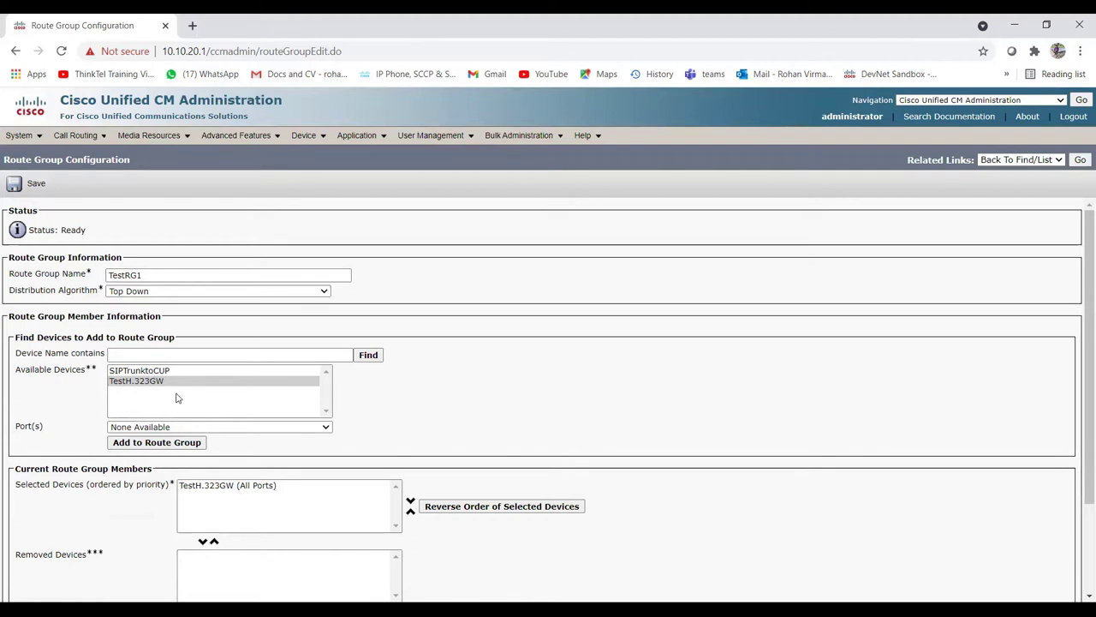
{"action": "left_click", "coordinate": [155, 371]}
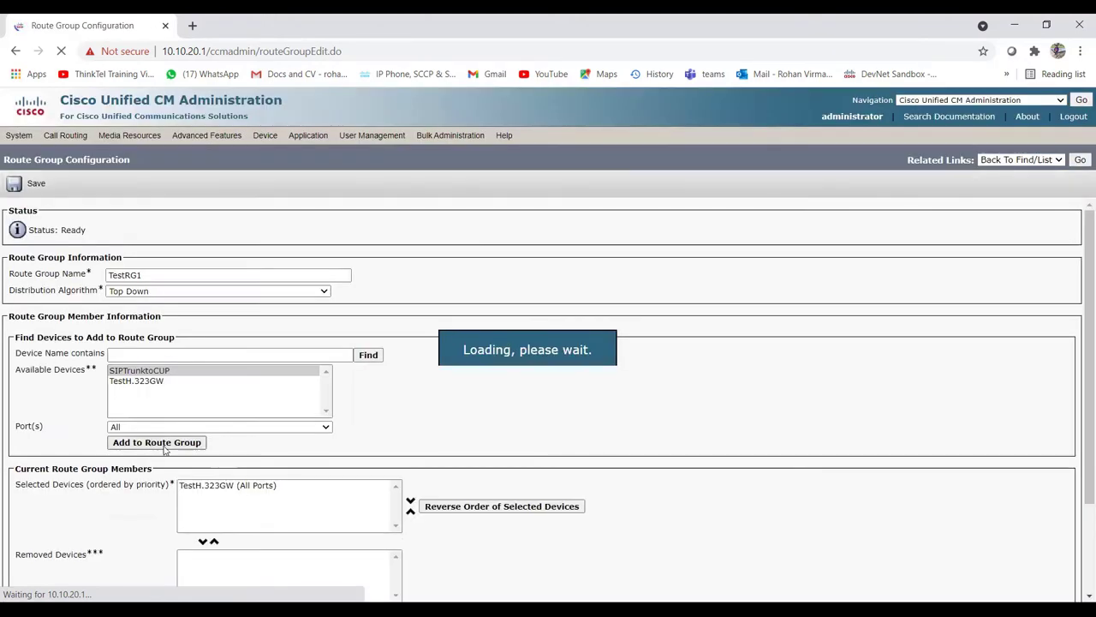
{"action": "left_click", "coordinate": [165, 446]}
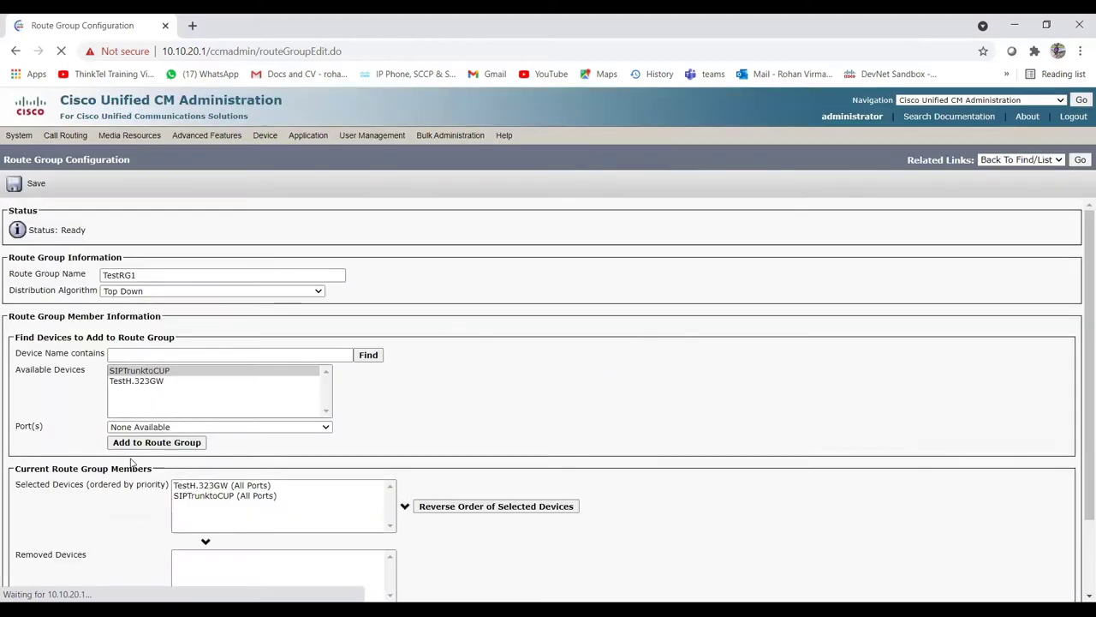
{"action": "scroll", "coordinate": [195, 473], "scroll_direction": "down", "scroll_amount": 3}
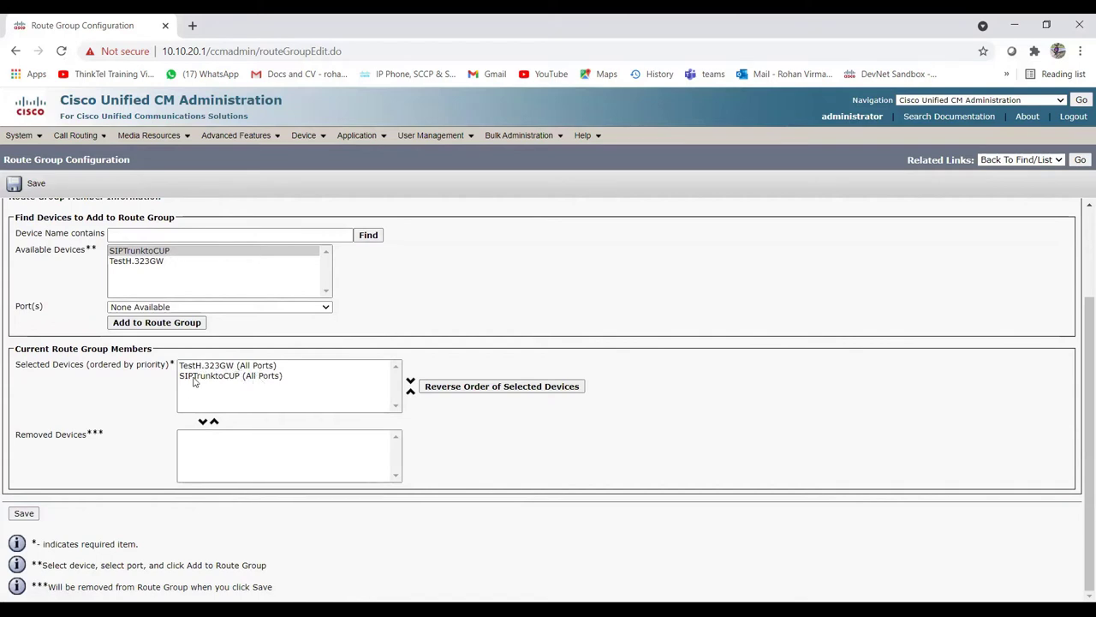
{"action": "left_click", "coordinate": [261, 377]}
{"action": "left_click", "coordinate": [410, 390]}
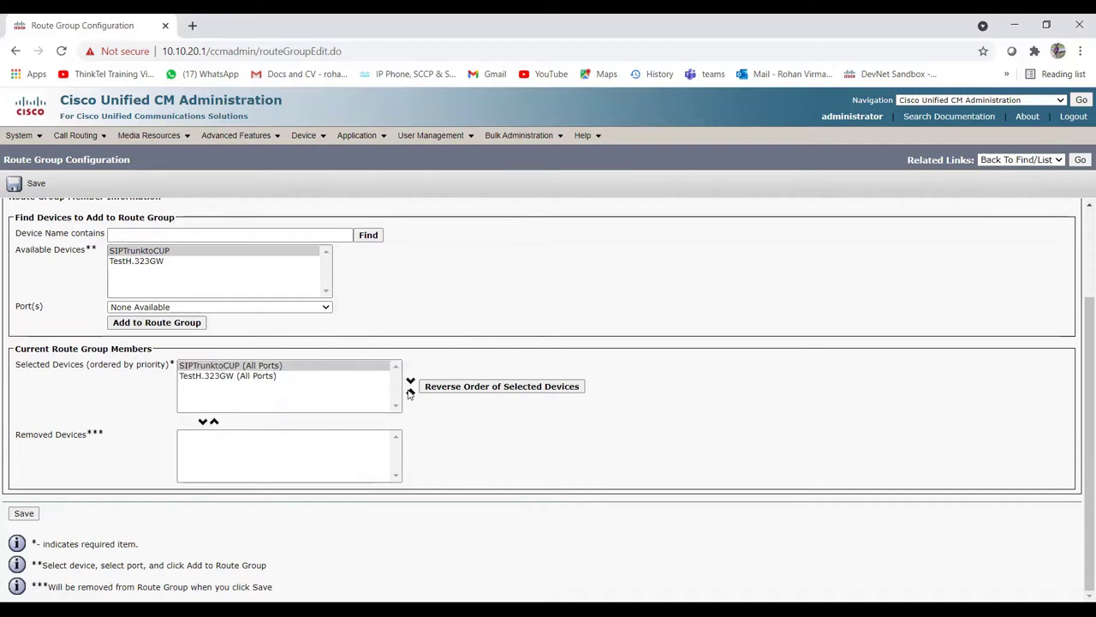
{"action": "left_click", "coordinate": [410, 380]}
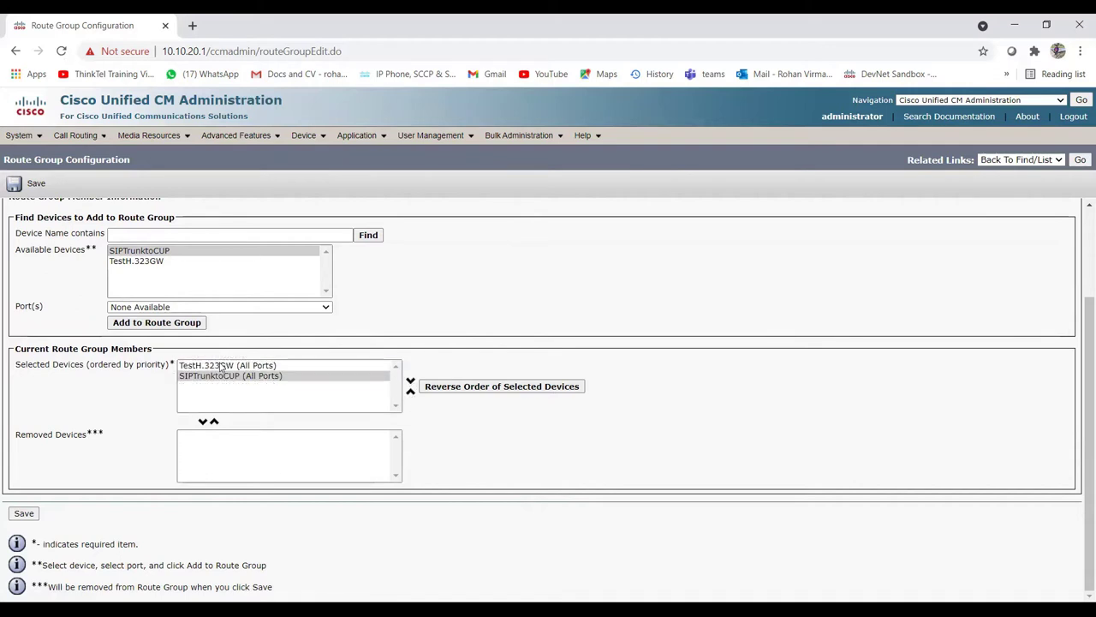
{"action": "left_click", "coordinate": [223, 367]}
{"action": "scroll", "coordinate": [221, 386], "scroll_direction": "up", "scroll_amount": 3}
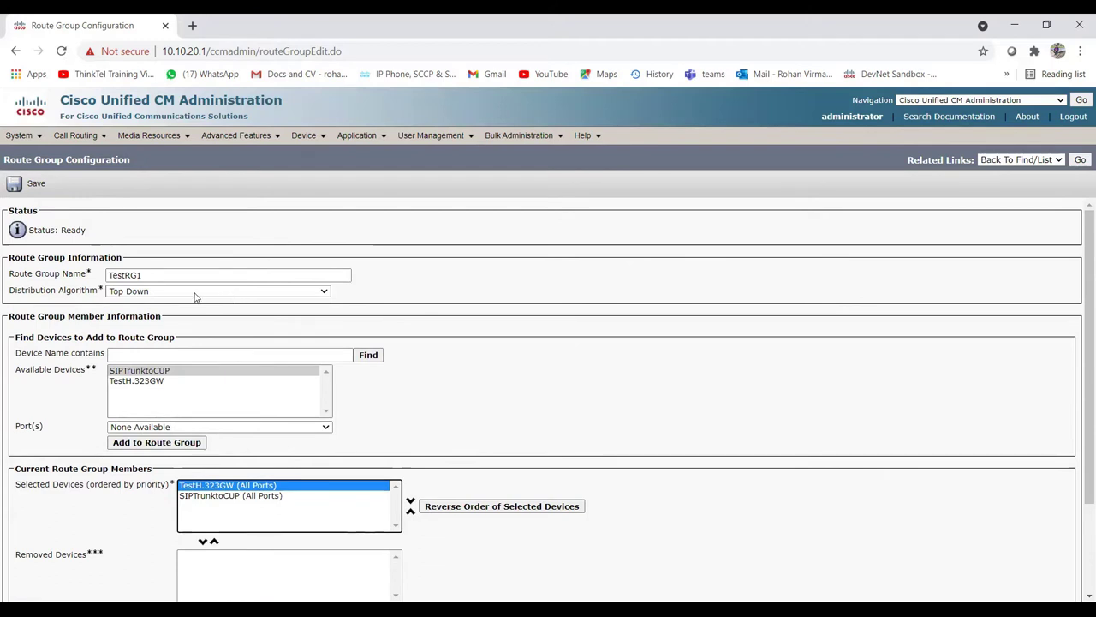
{"action": "left_click", "coordinate": [220, 295]}
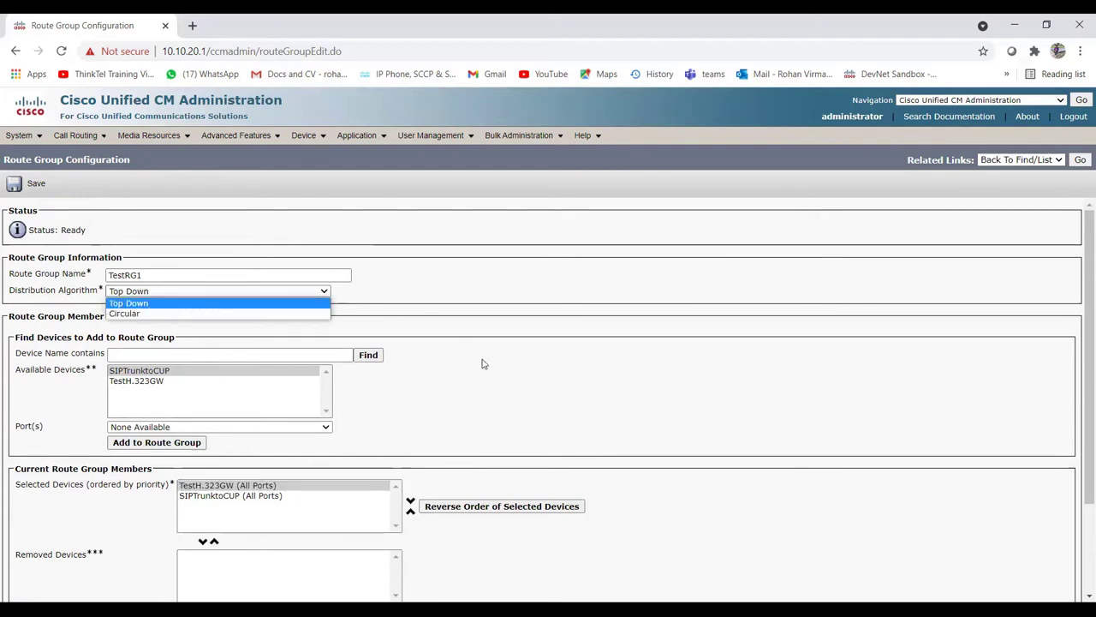
{"action": "scroll", "coordinate": [387, 386], "scroll_direction": "down", "scroll_amount": 2}
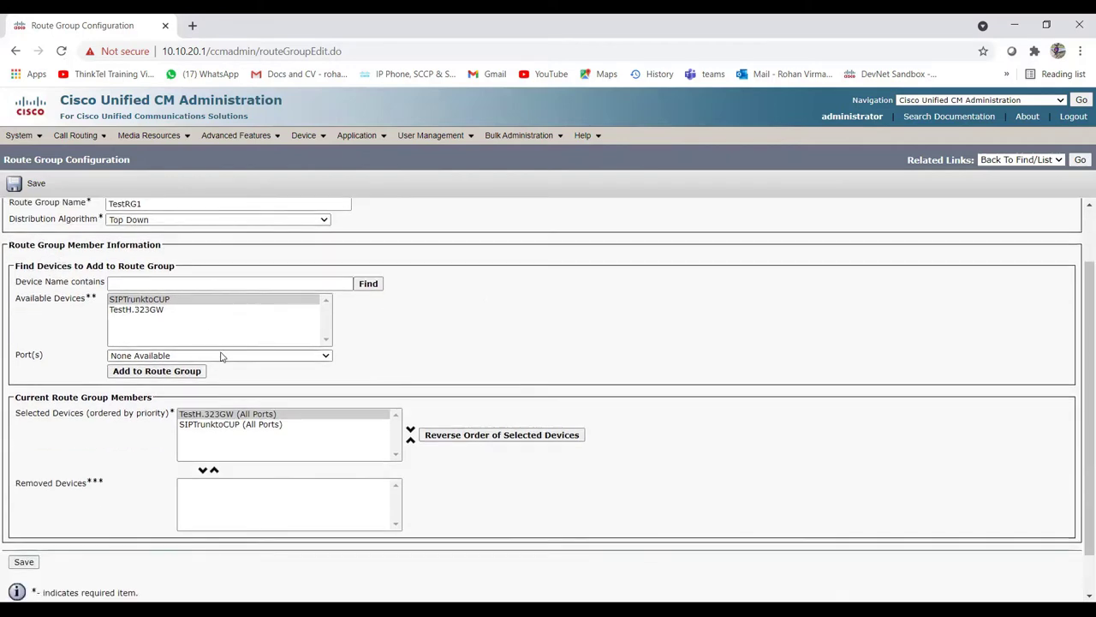
{"action": "scroll", "coordinate": [215, 355], "scroll_direction": "up", "scroll_amount": 2}
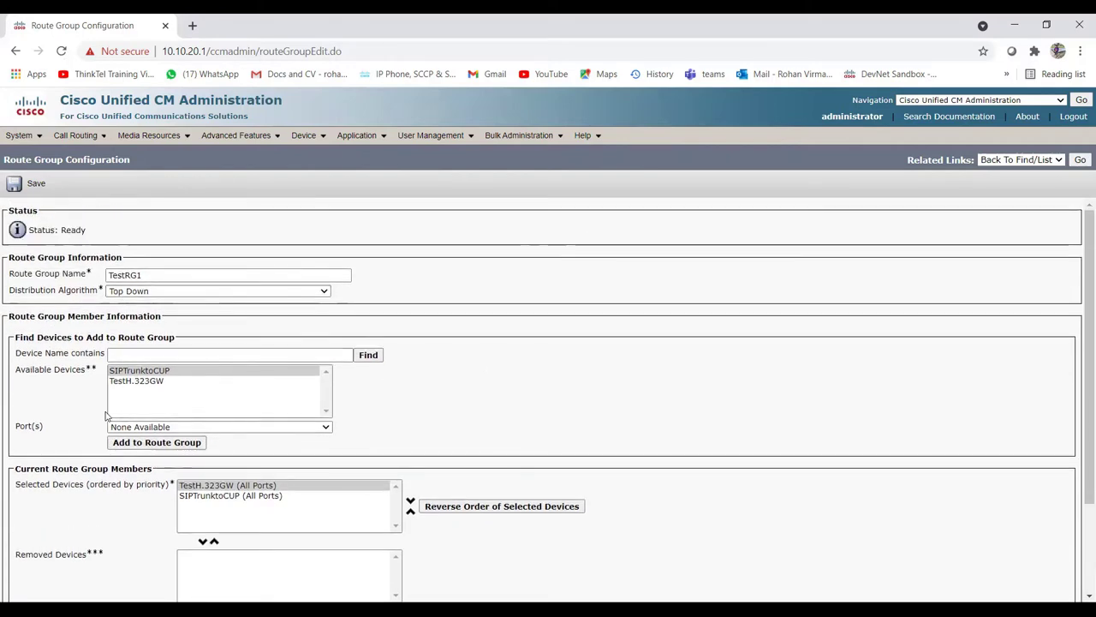
{"action": "scroll", "coordinate": [109, 417], "scroll_direction": "down", "scroll_amount": 1}
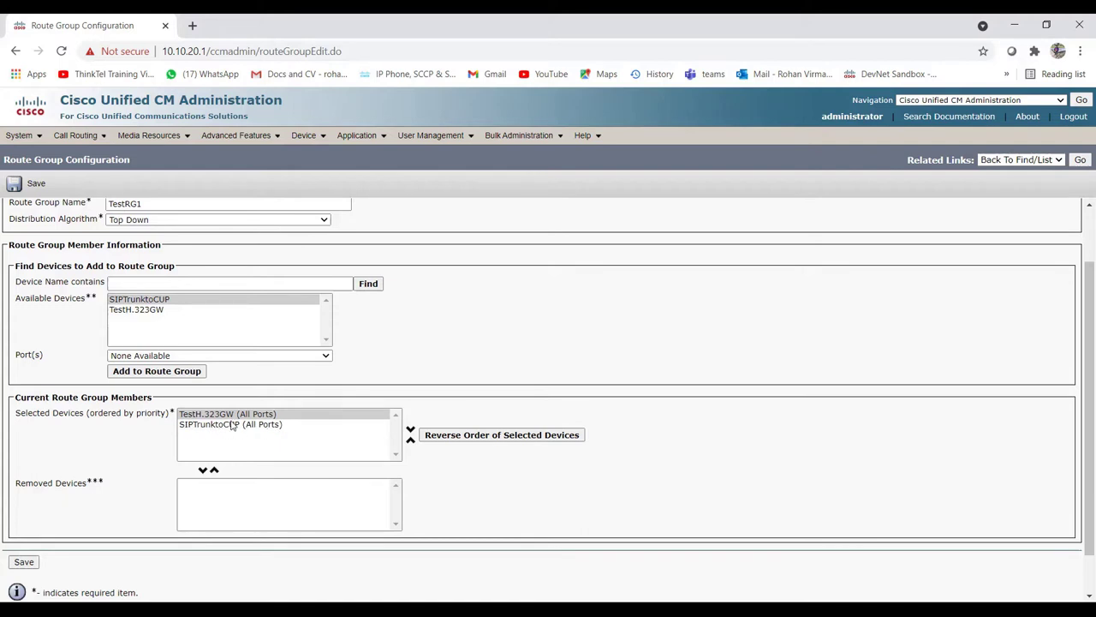
{"action": "scroll", "coordinate": [205, 419], "scroll_direction": "up", "scroll_amount": 2}
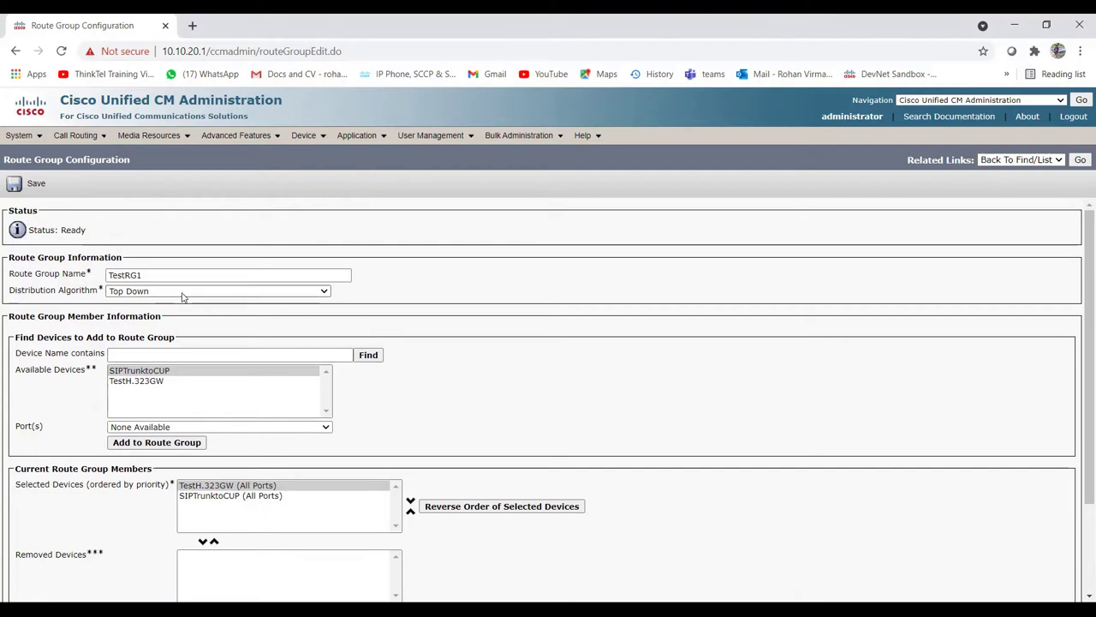
{"action": "left_click", "coordinate": [180, 291]}
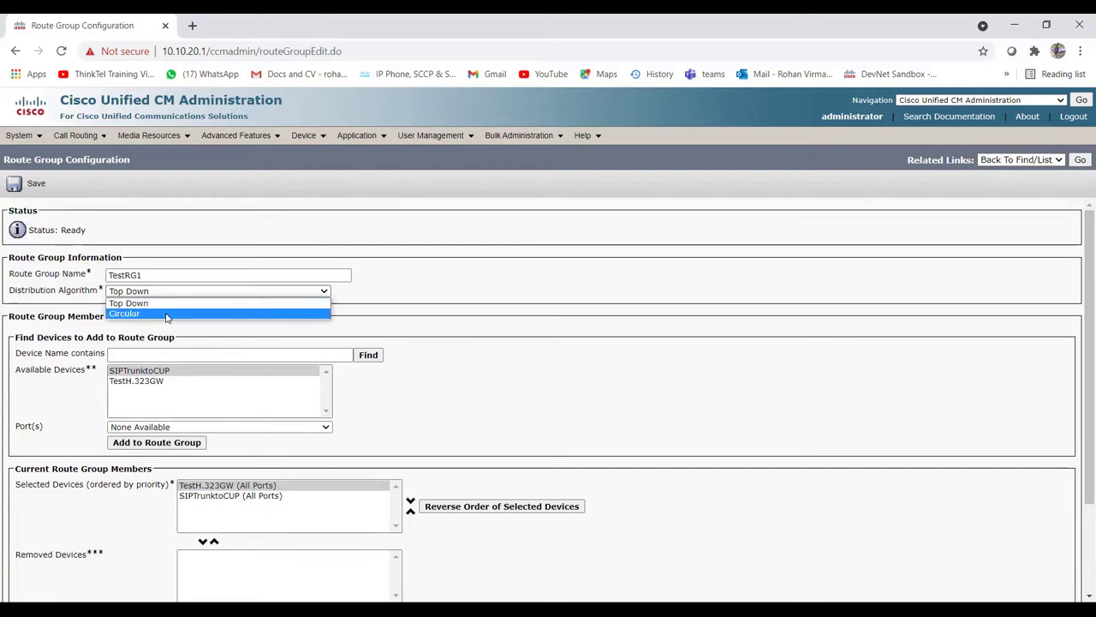
{"action": "left_click", "coordinate": [167, 314]}
{"action": "scroll", "coordinate": [382, 364], "scroll_direction": "down", "scroll_amount": 2}
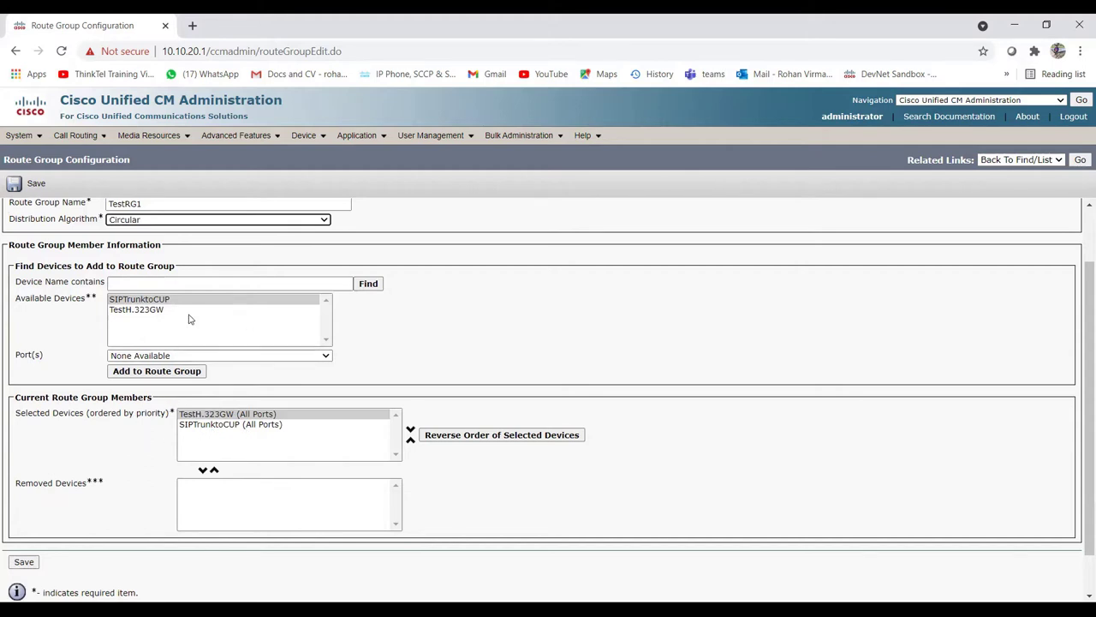
{"action": "scroll", "coordinate": [189, 318], "scroll_direction": "up", "scroll_amount": 2}
{"action": "left_click", "coordinate": [162, 292]}
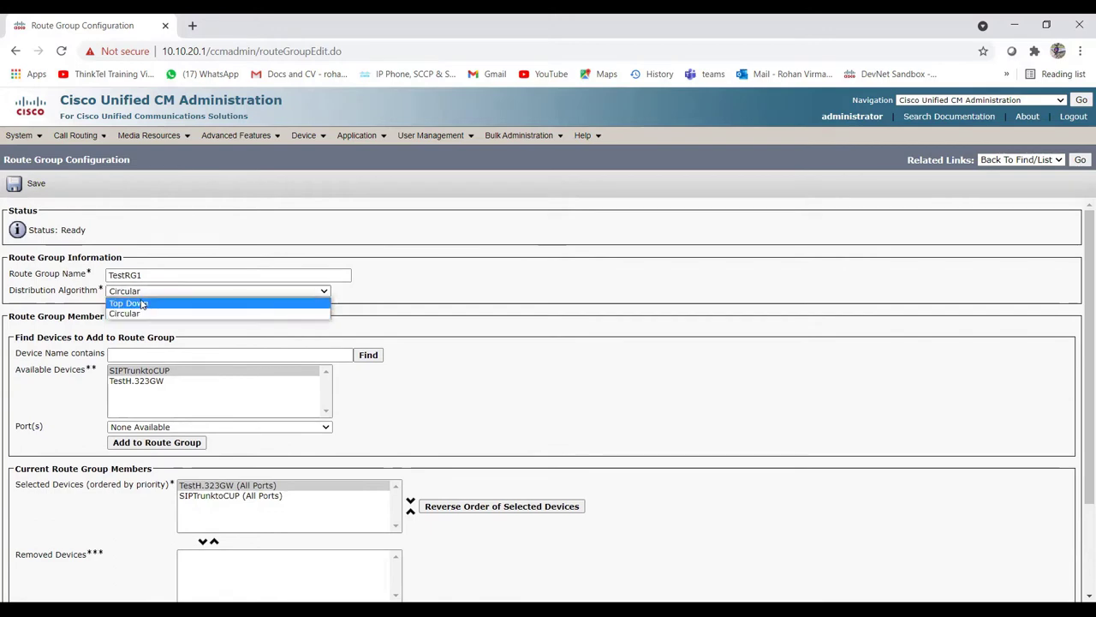
{"action": "scroll", "coordinate": [247, 380], "scroll_direction": "down", "scroll_amount": 3}
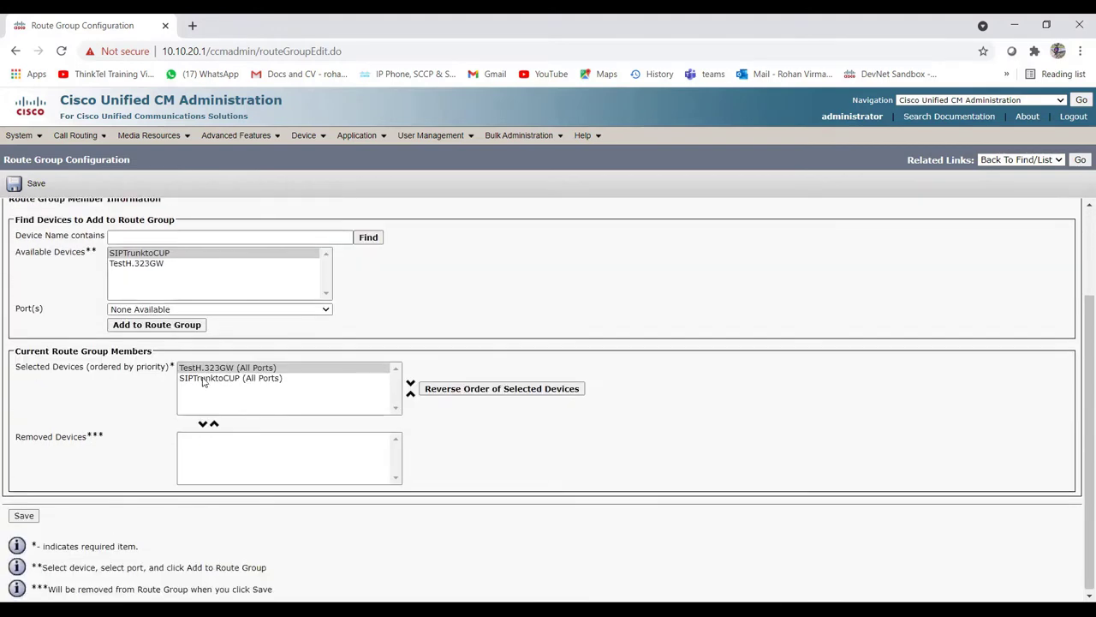
Step: Save route group TestRG1 and go to the Route List search page
{"action": "left_click", "coordinate": [23, 514]}
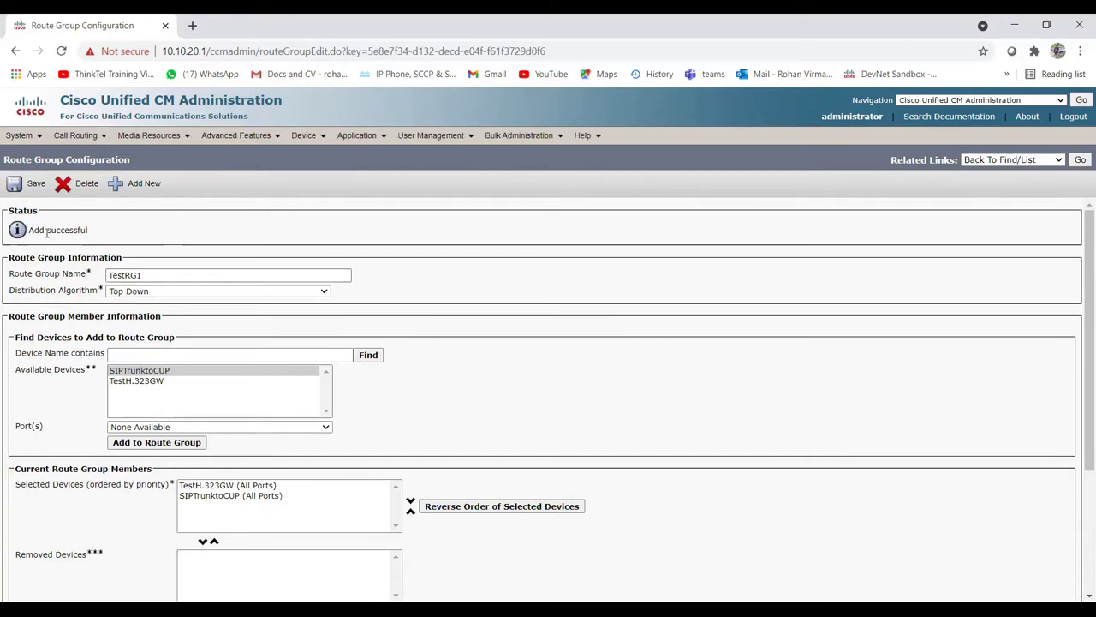
{"action": "mouse_move", "coordinate": [75, 137]}
{"action": "mouse_move", "coordinate": [92, 204]}
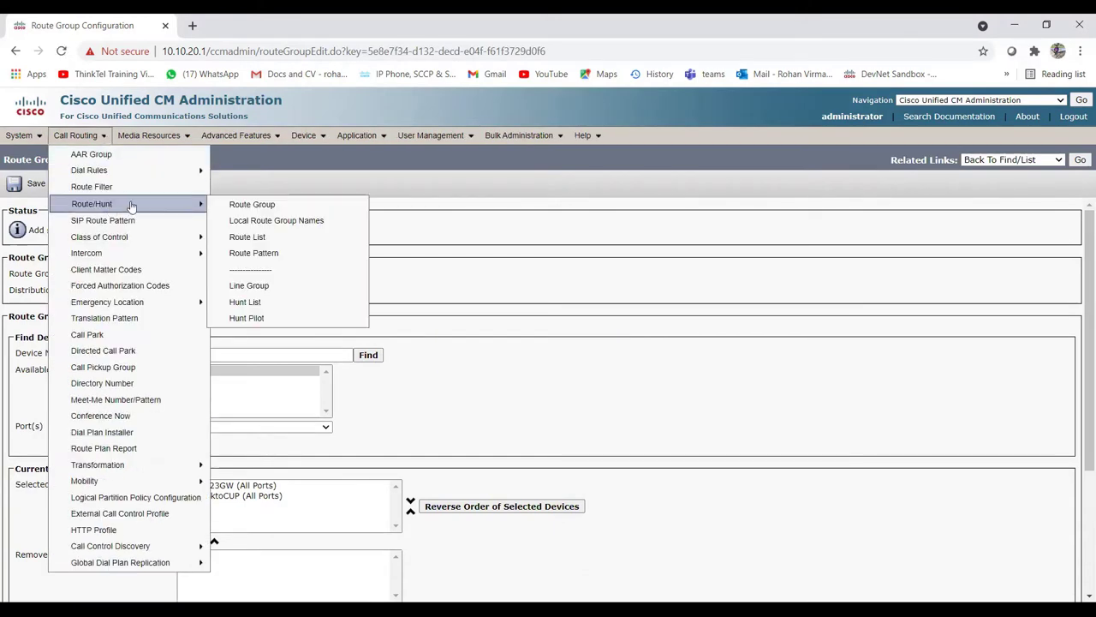
{"action": "left_click", "coordinate": [282, 238]}
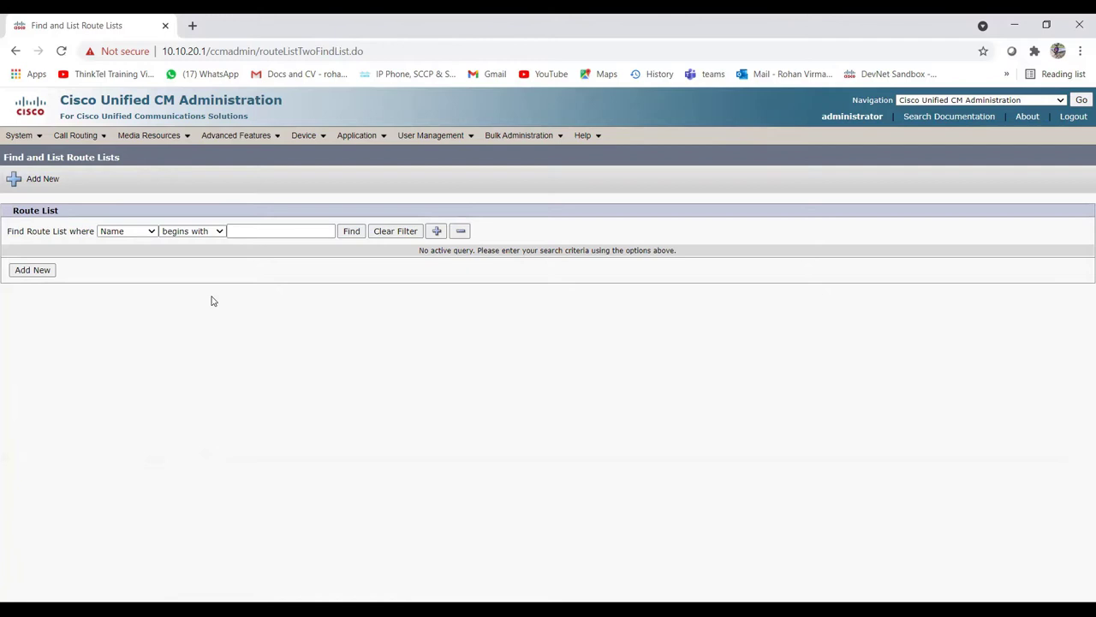
Step: Create a new route list named TESTRL with description TESTRL
{"action": "left_click", "coordinate": [38, 272]}
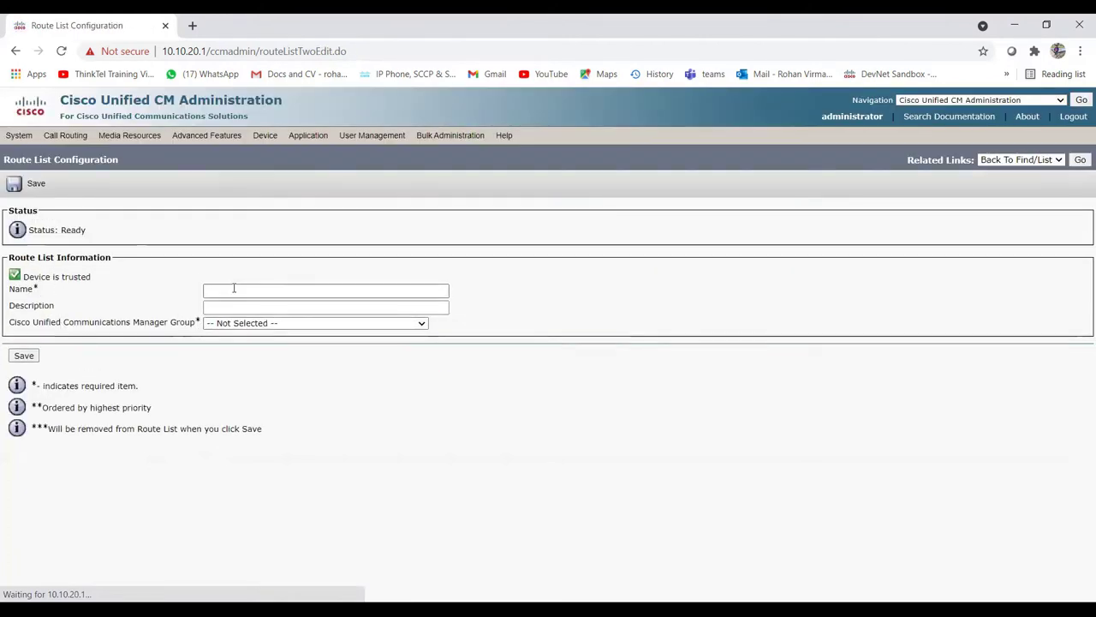
{"action": "left_click", "coordinate": [244, 289]}
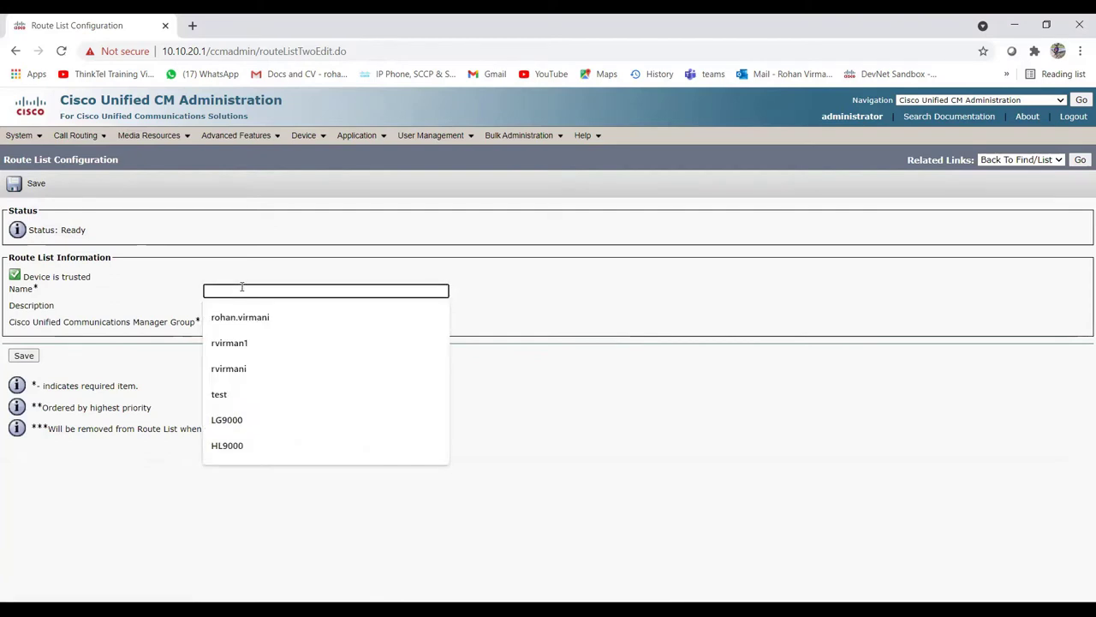
{"action": "type", "text": "TESTRL"}
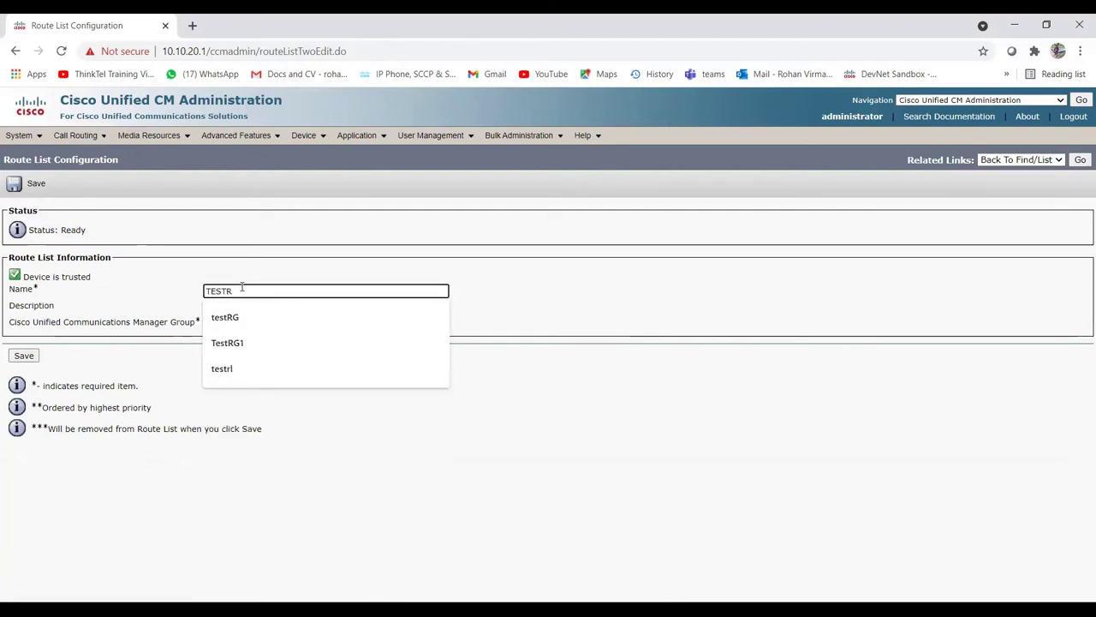
{"action": "left_click", "coordinate": [118, 359]}
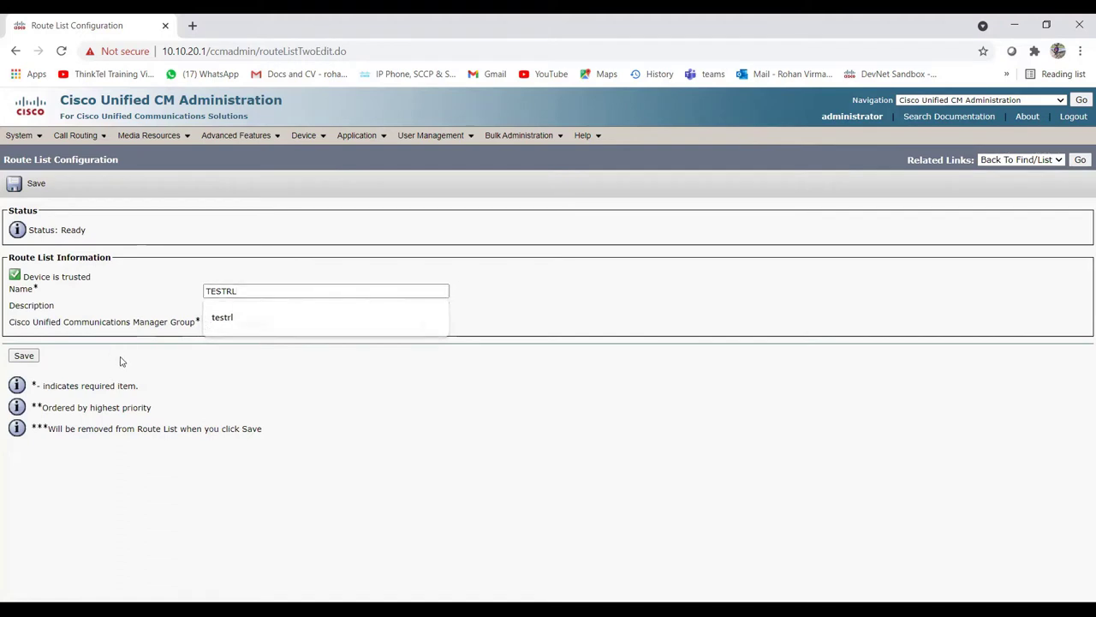
{"action": "left_click", "coordinate": [221, 308]}
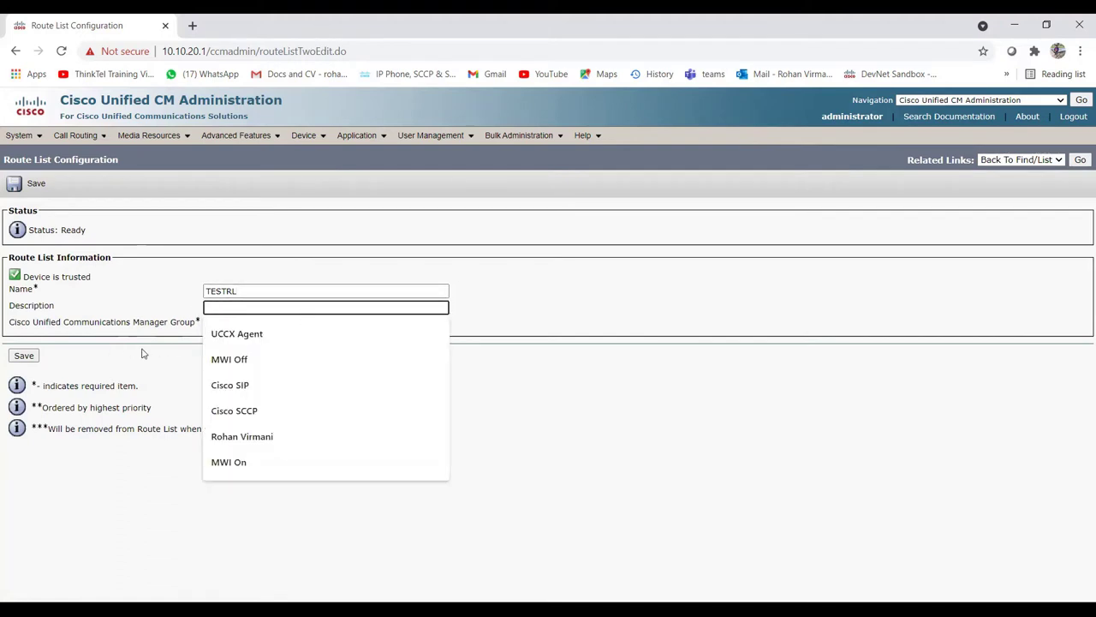
{"action": "double_click", "coordinate": [265, 291]}
{"action": "key", "text": "ctrl+c"}
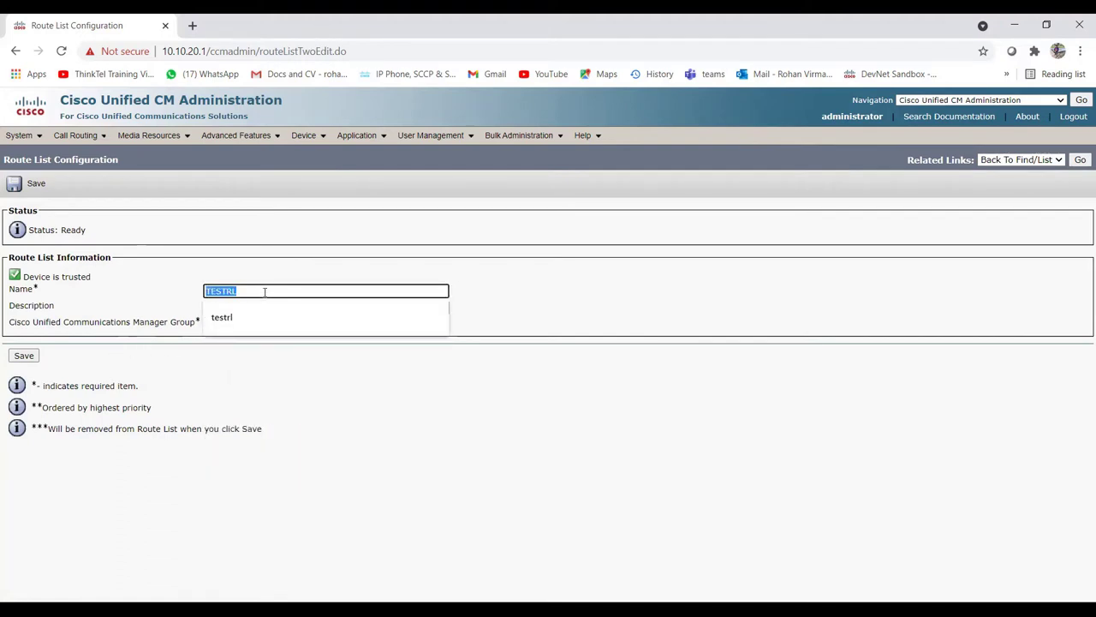
{"action": "left_click", "coordinate": [246, 307]}
{"action": "key", "text": "ctrl+v"}
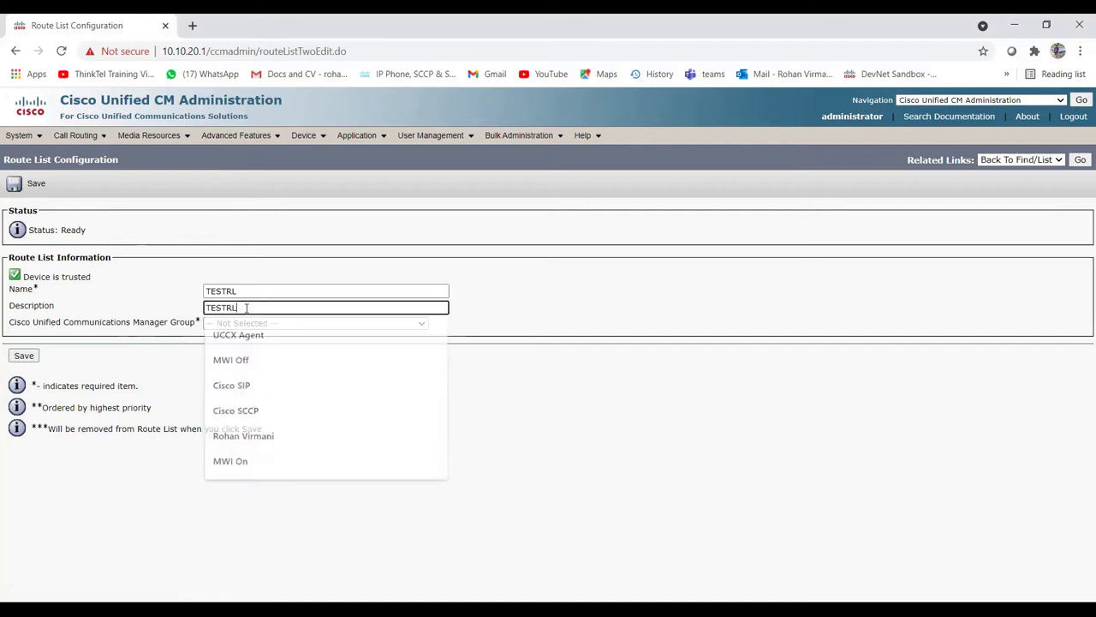
{"action": "left_click", "coordinate": [167, 363]}
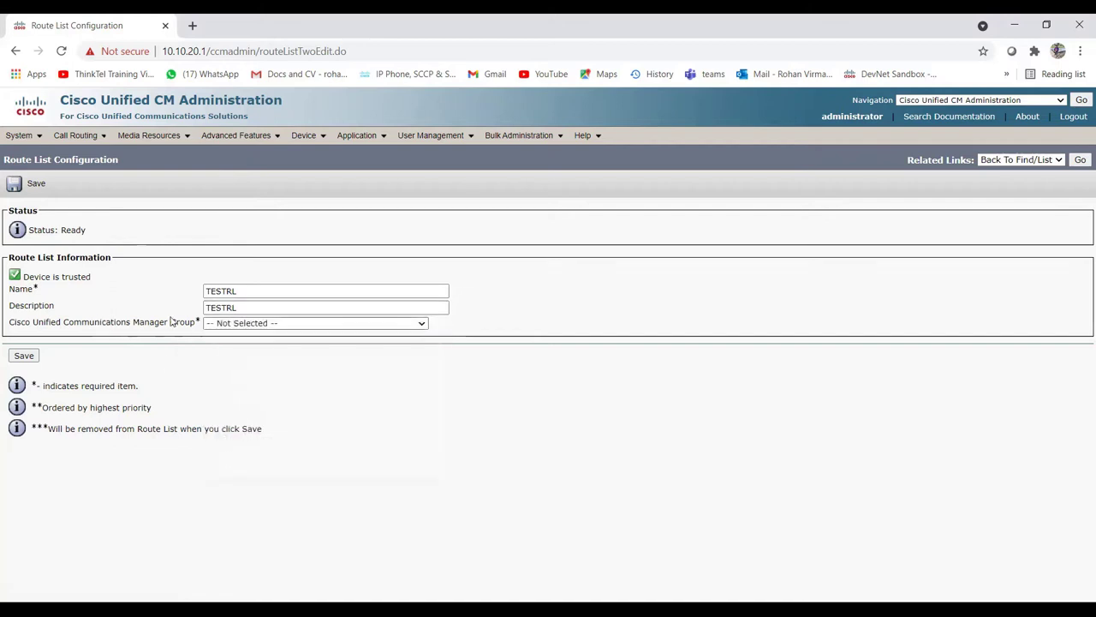
Step: Choose the Default Cisco Unified CM Group, save TESTRL, and begin adding a route group
{"action": "left_click", "coordinate": [247, 324]}
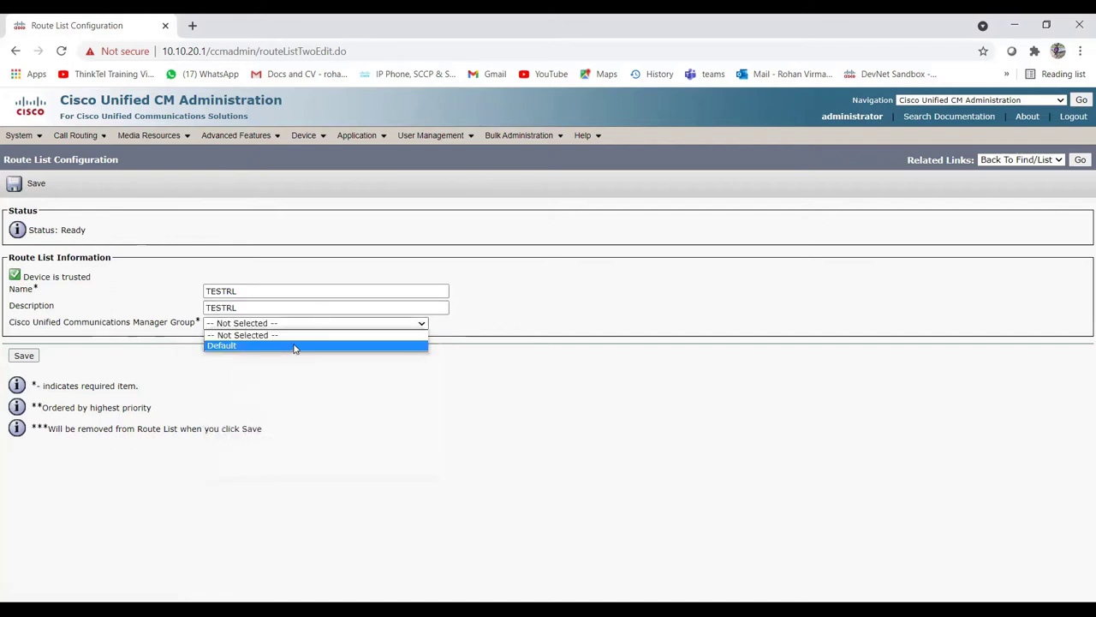
{"action": "left_click", "coordinate": [295, 346]}
{"action": "left_click", "coordinate": [24, 355]}
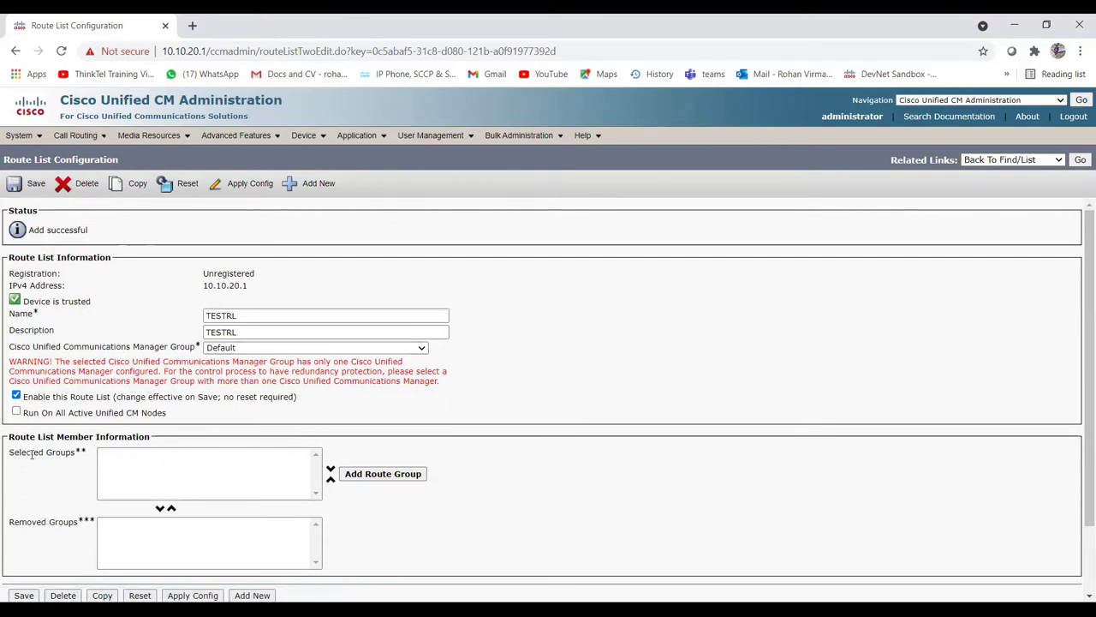
{"action": "left_click", "coordinate": [359, 475]}
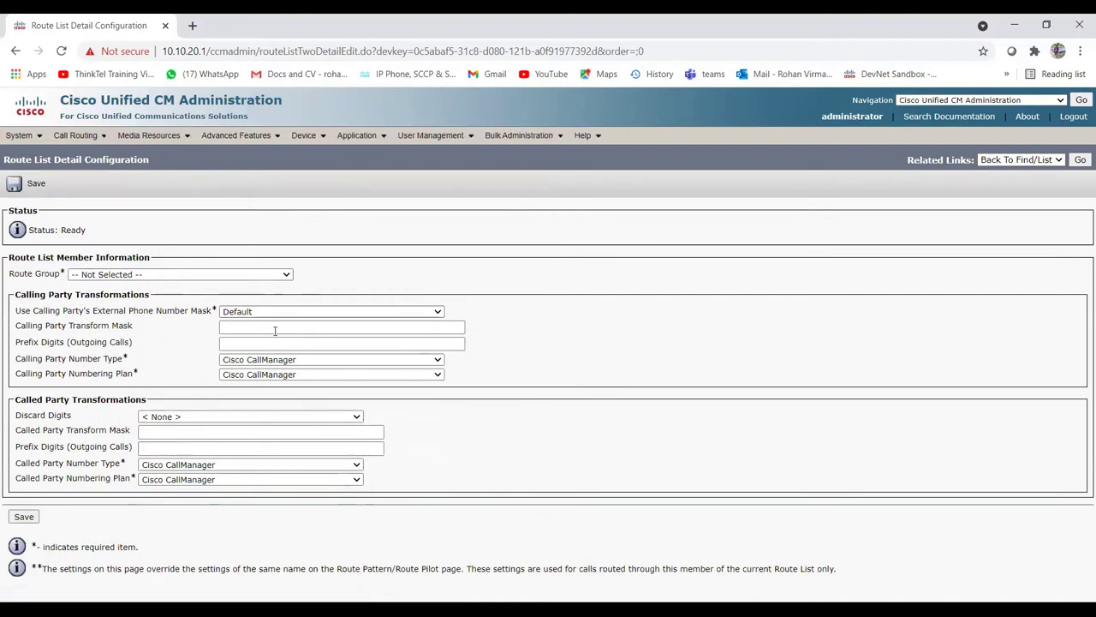
Step: Select TestRG1-[NON-QSIG] in the Route Group dropdown for TESTRL's new member
{"action": "left_click", "coordinate": [256, 276]}
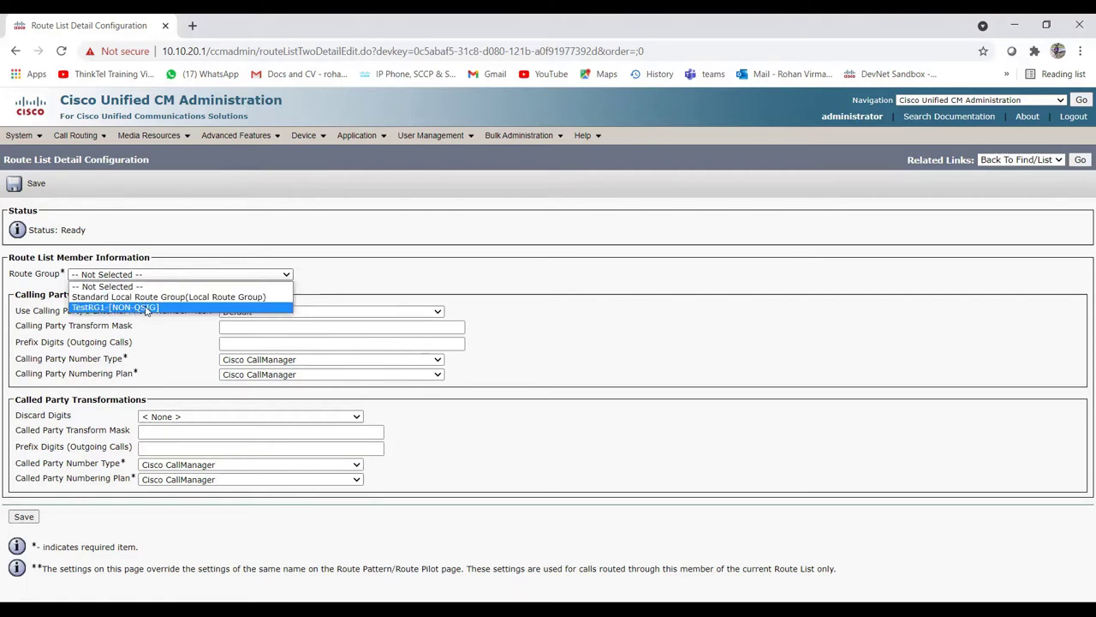
{"action": "left_click", "coordinate": [146, 308]}
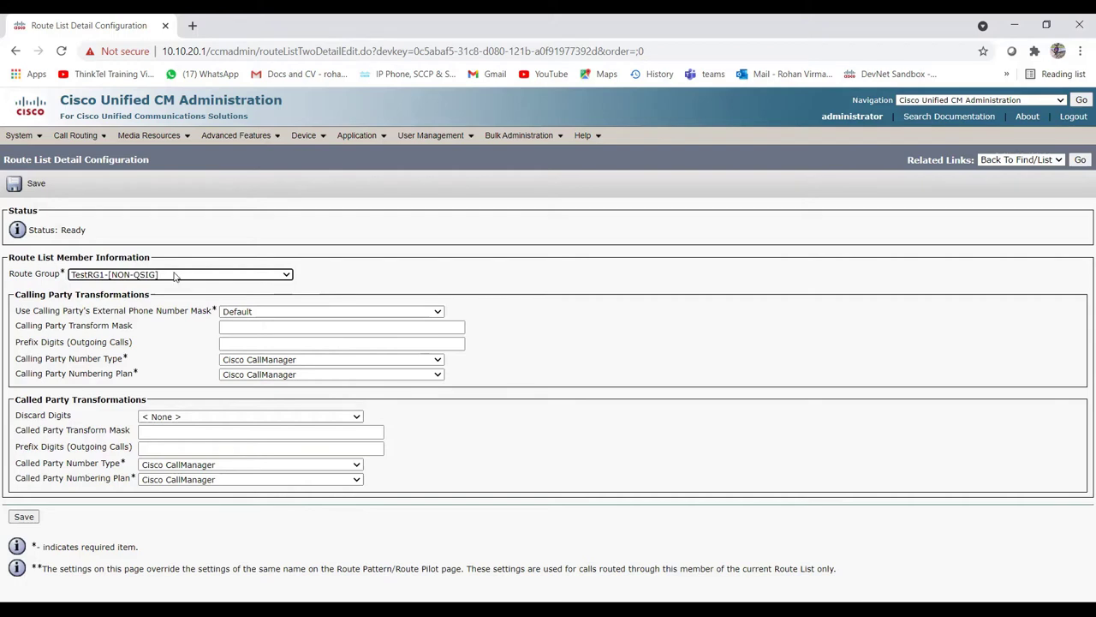
{"action": "left_click", "coordinate": [175, 275]}
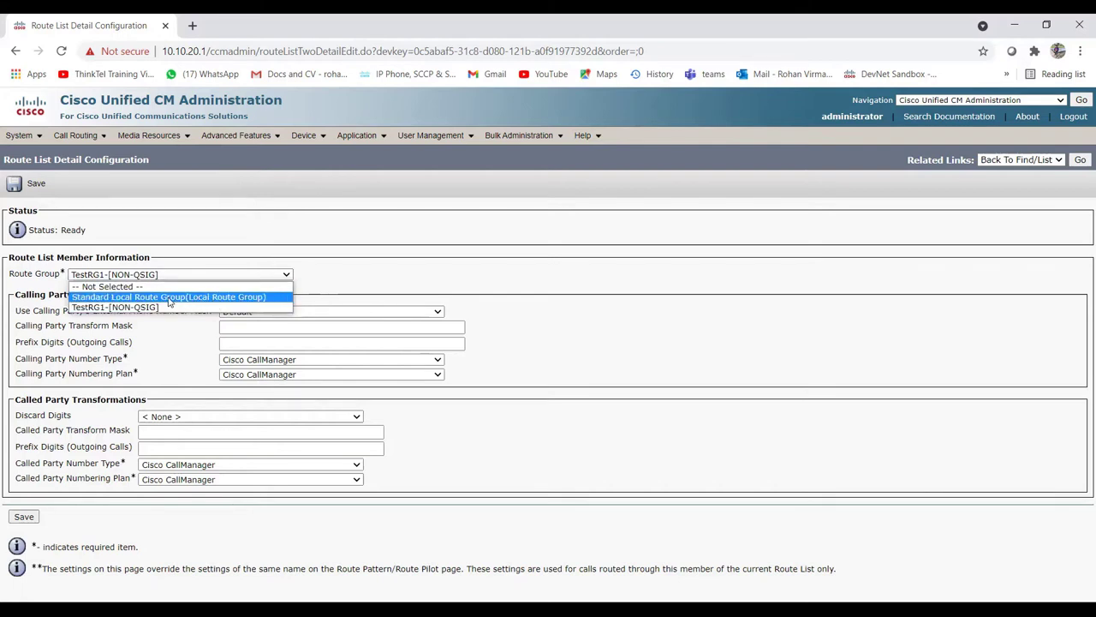
{"action": "left_click", "coordinate": [343, 284]}
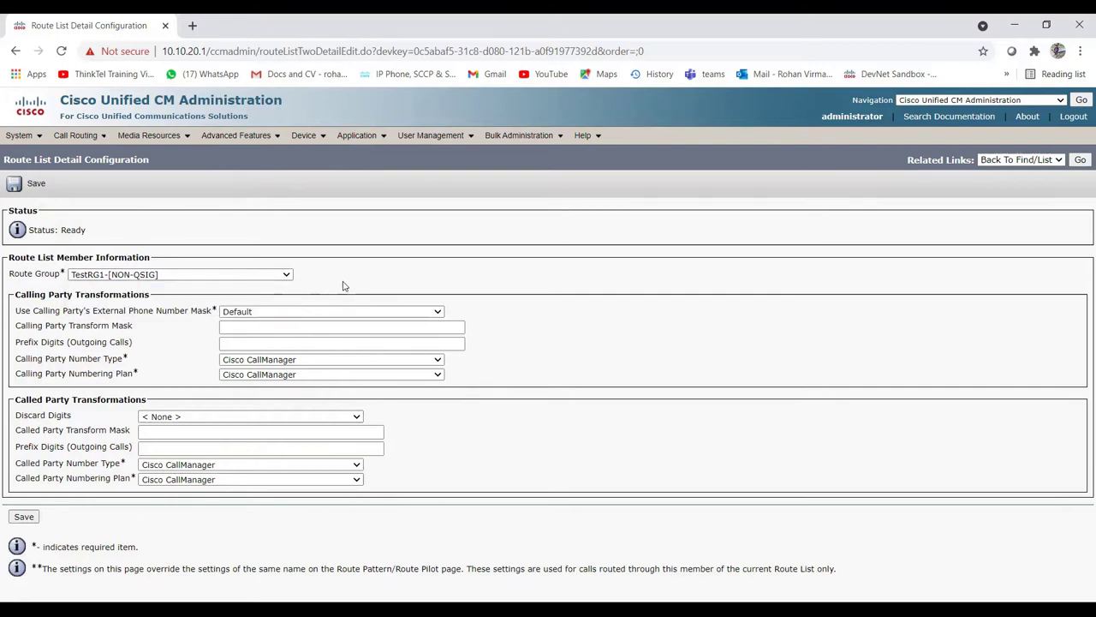
{"action": "left_click", "coordinate": [240, 276]}
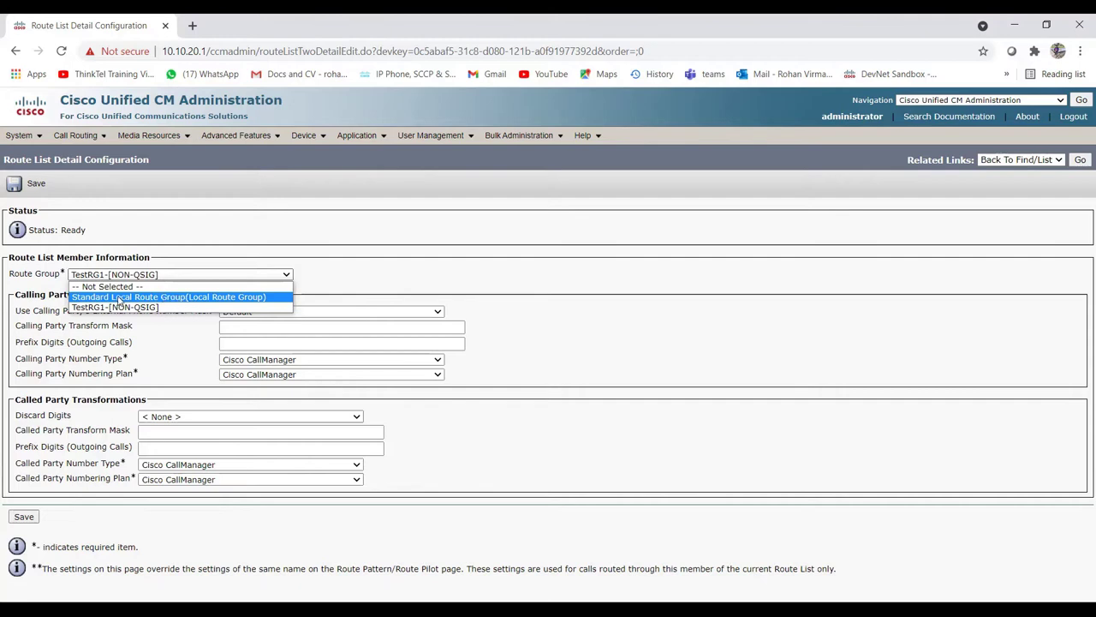
{"action": "left_click", "coordinate": [176, 308]}
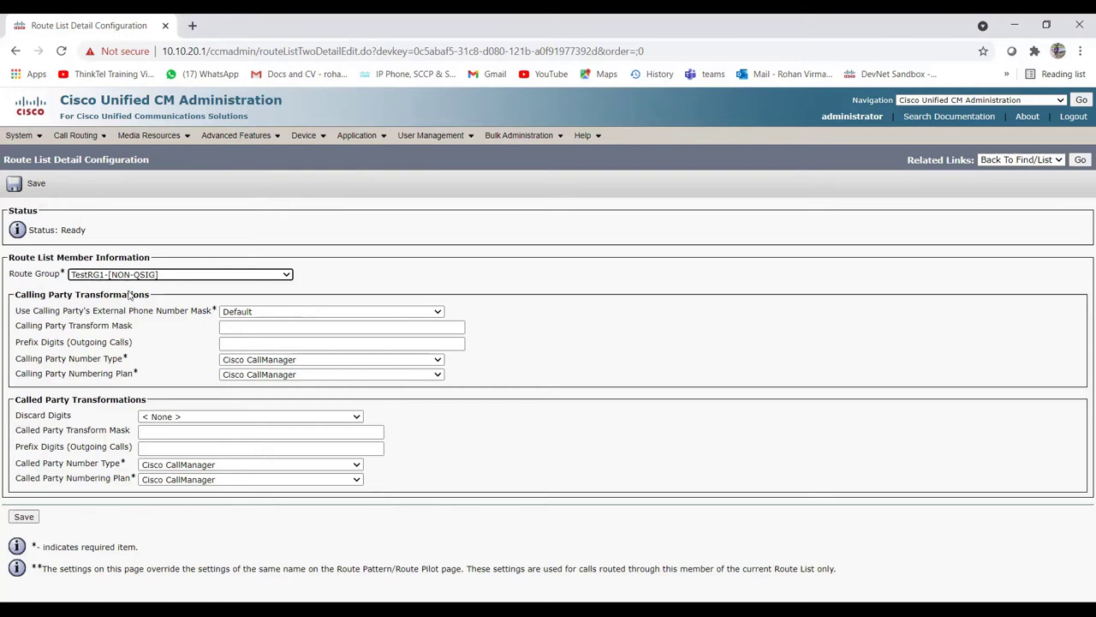
{"action": "left_click", "coordinate": [154, 275]}
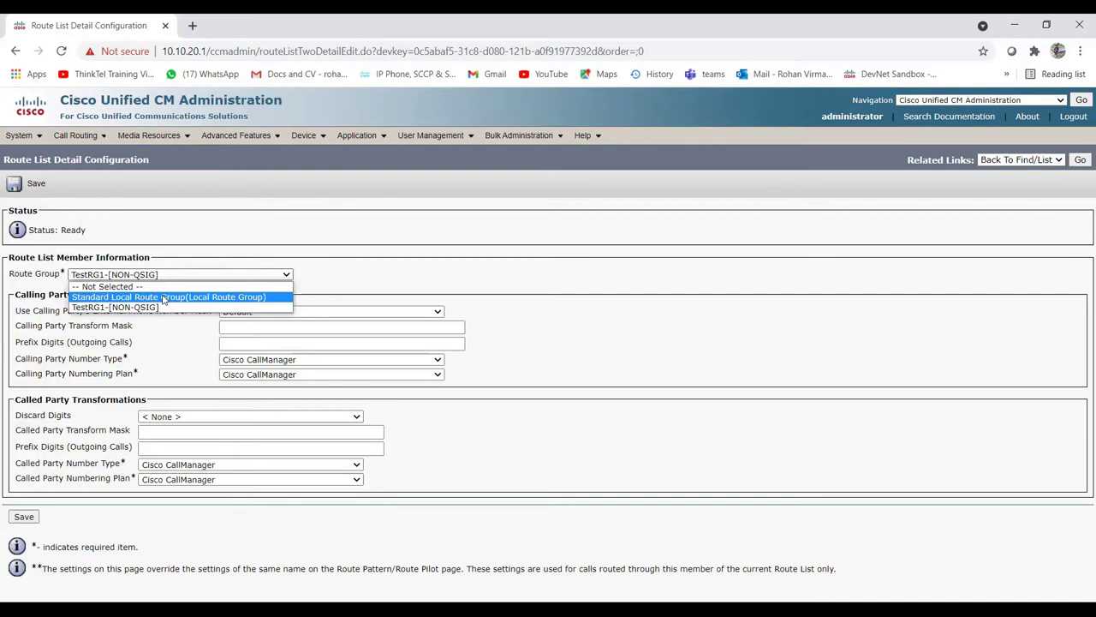
{"action": "left_click", "coordinate": [164, 298]}
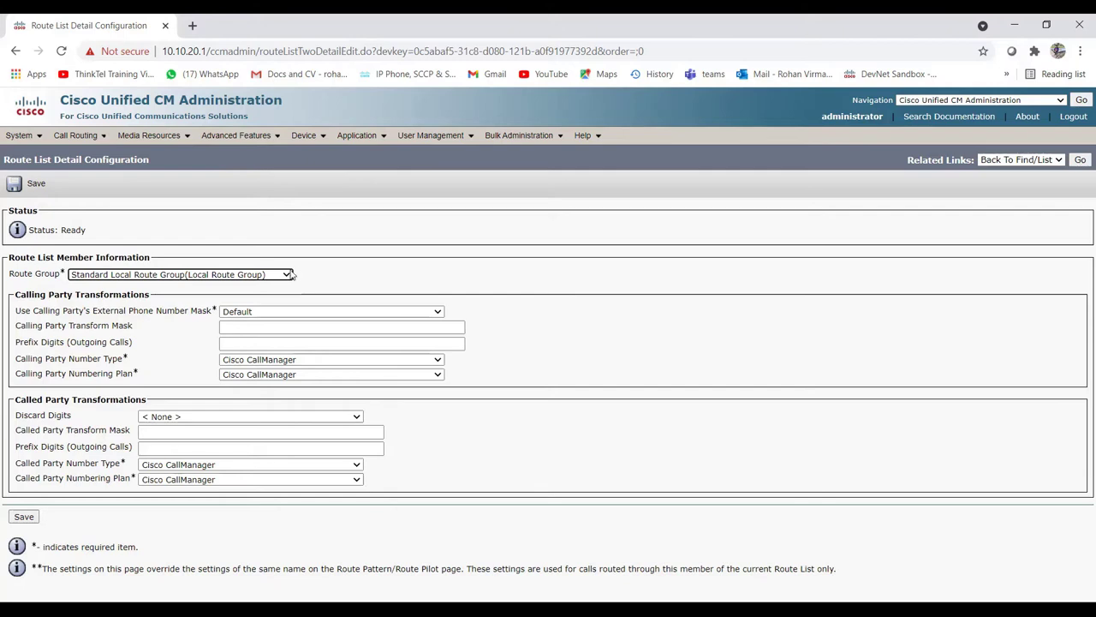
{"action": "left_click", "coordinate": [288, 274]}
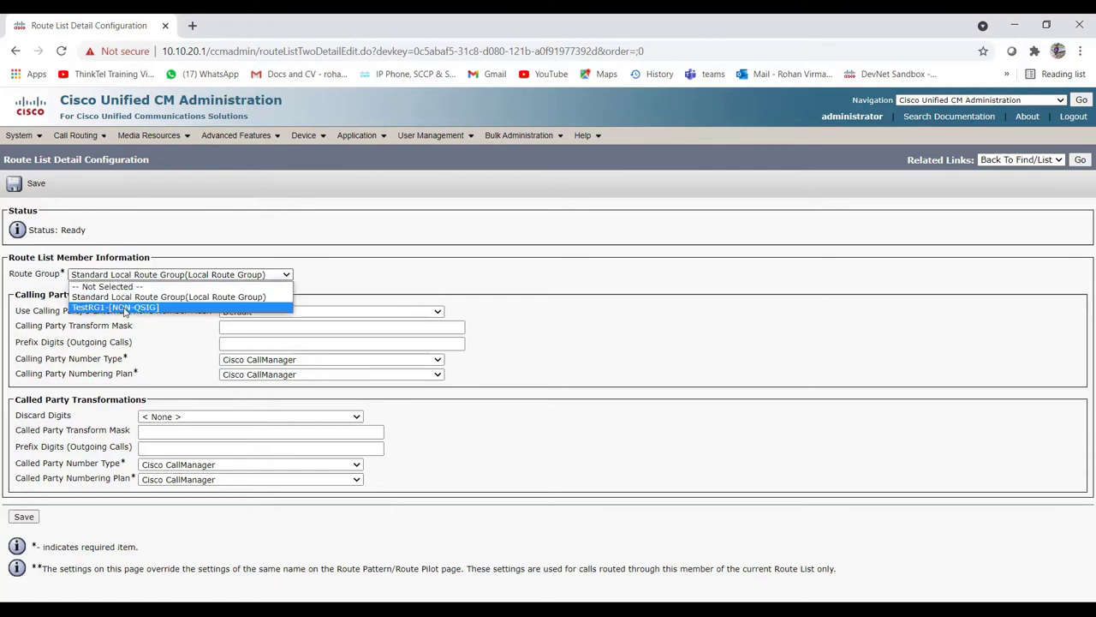
{"action": "left_click", "coordinate": [124, 308]}
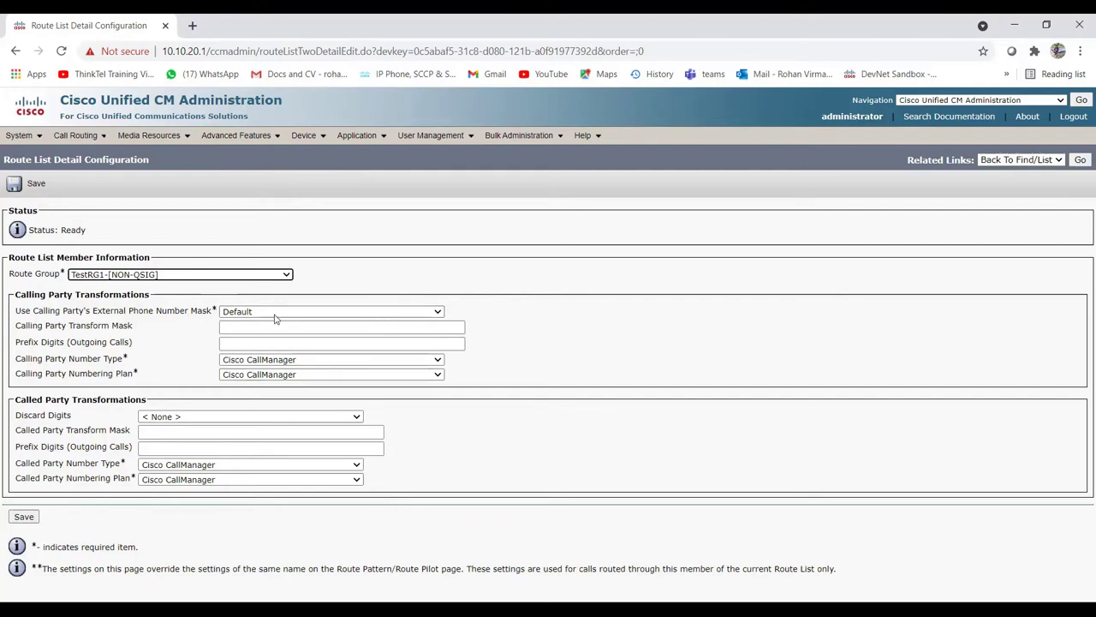
Step: Save the TestRG1 member, confirm the dialog, and save route list TESTRL successfully
{"action": "left_click", "coordinate": [24, 518]}
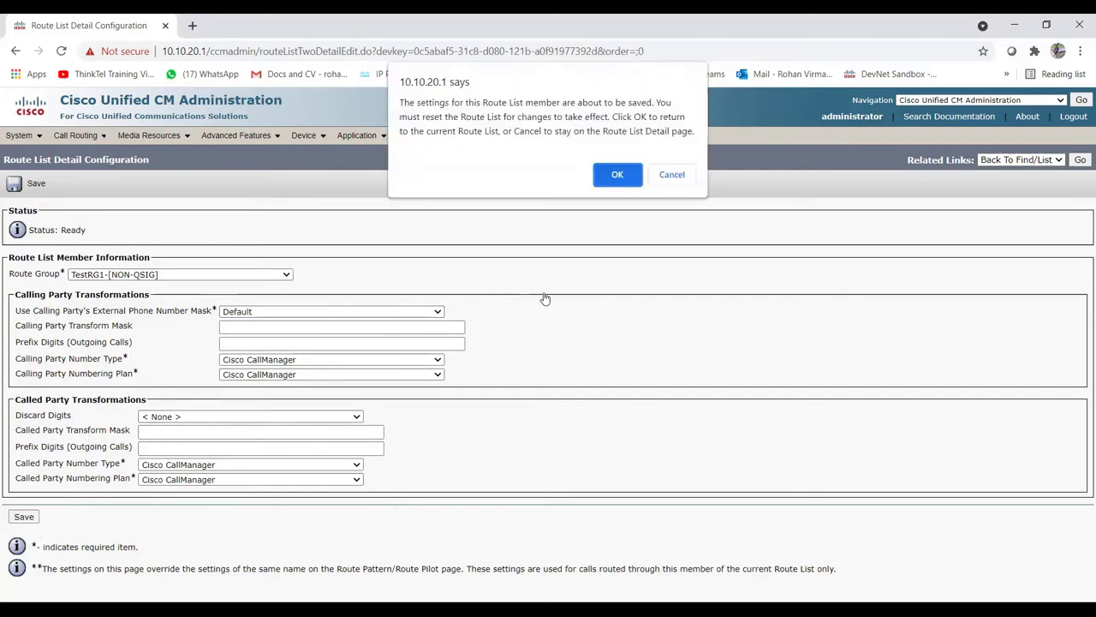
{"action": "left_click", "coordinate": [616, 175]}
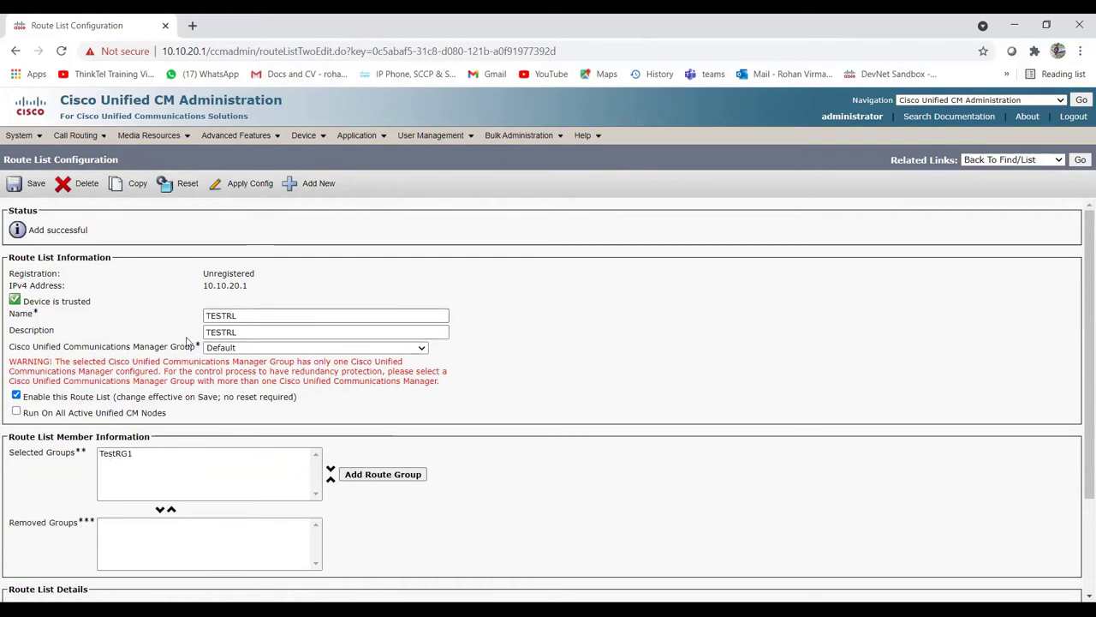
{"action": "scroll", "coordinate": [165, 359], "scroll_direction": "down", "scroll_amount": 1}
{"action": "scroll", "coordinate": [164, 359], "scroll_direction": "down", "scroll_amount": 2}
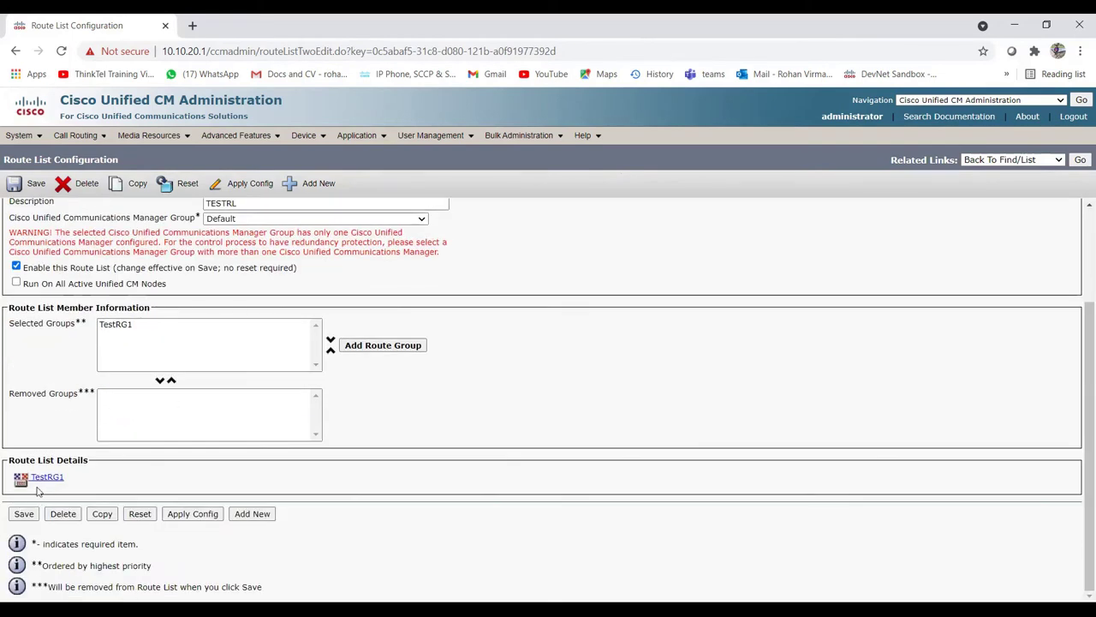
{"action": "left_click", "coordinate": [23, 515]}
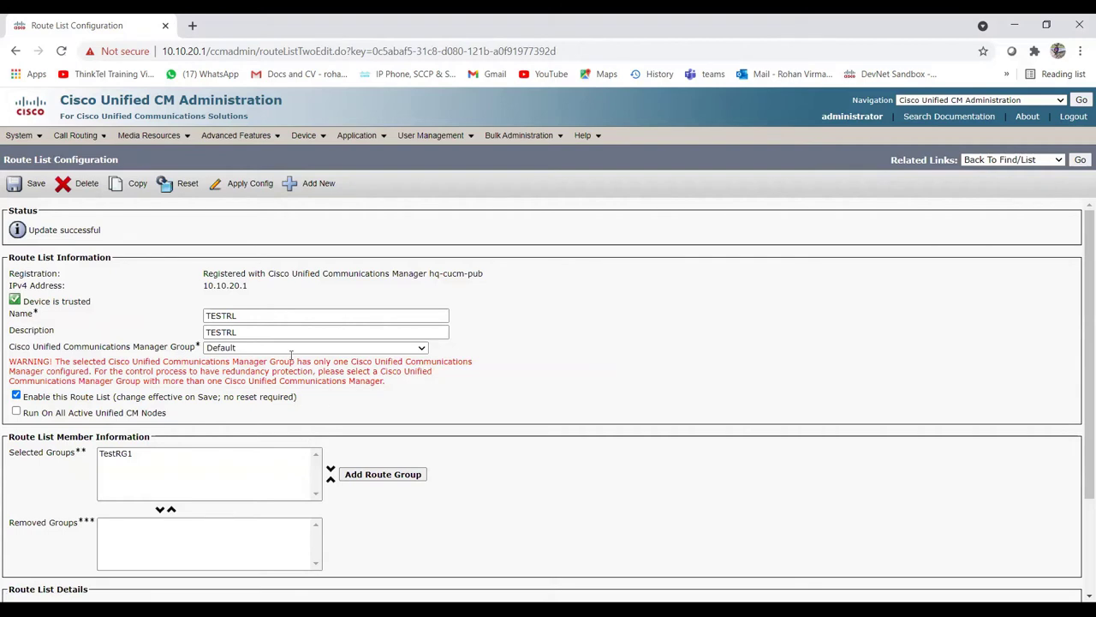
{"action": "mouse_move", "coordinate": [90, 141]}
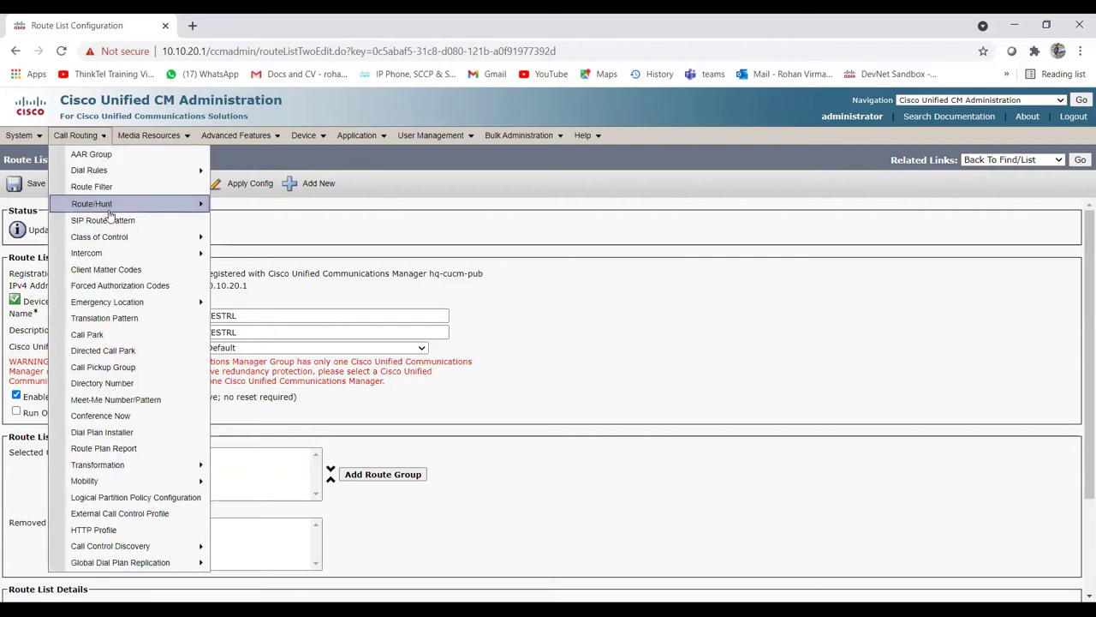
{"action": "mouse_move", "coordinate": [171, 203]}
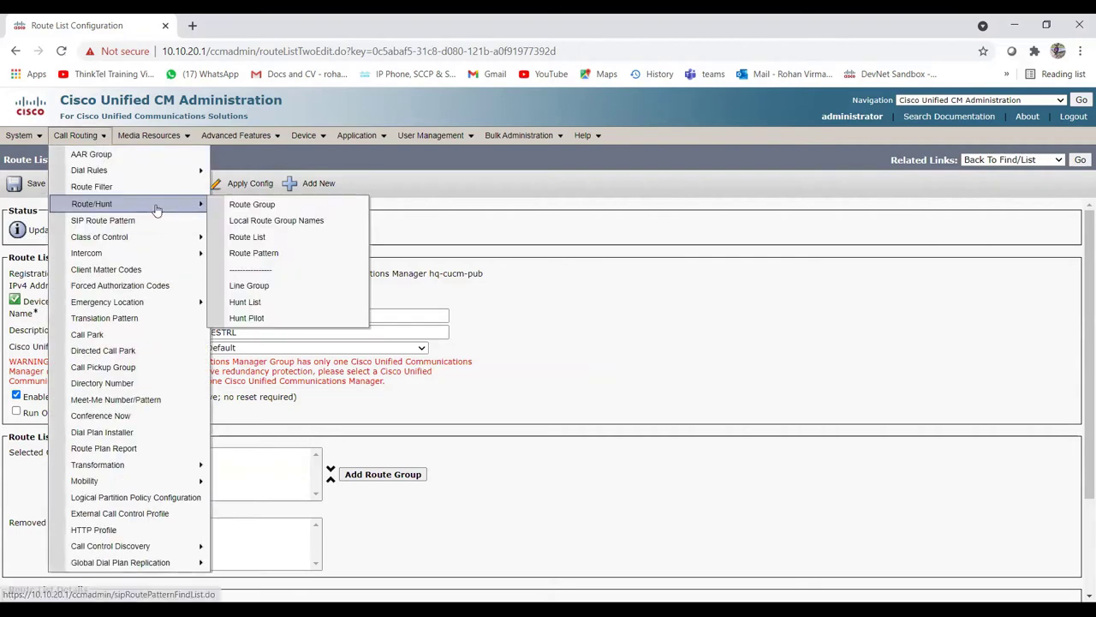
Step: Go to the Route Pattern list and start a new, blank route pattern
{"action": "left_click", "coordinate": [268, 255]}
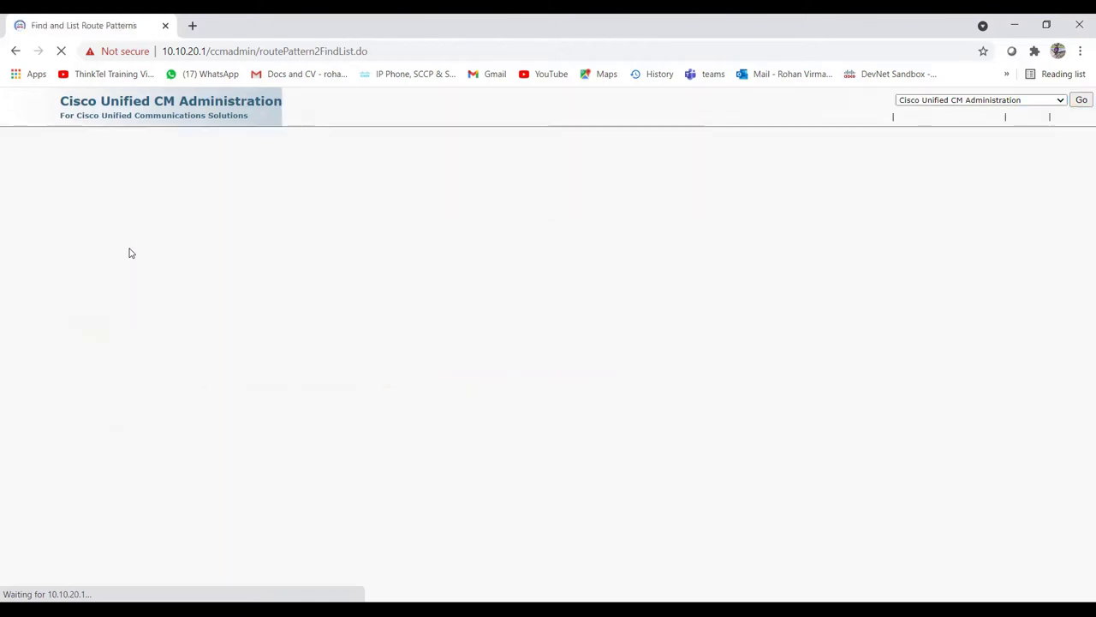
{"action": "left_click", "coordinate": [33, 270]}
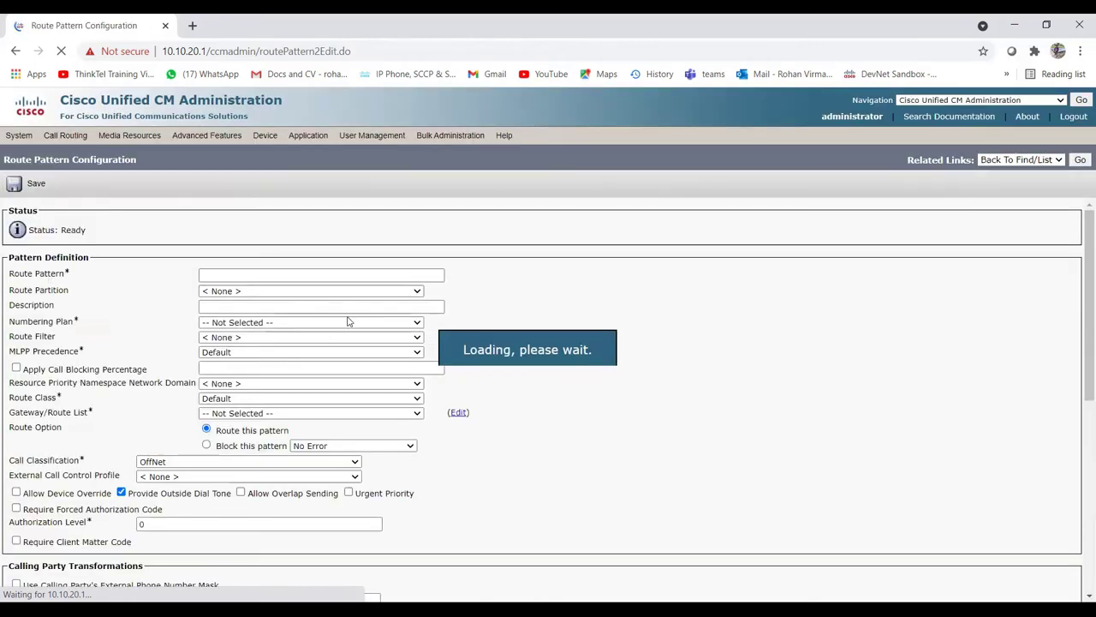
Step: Enter 9.@ as the route pattern and bring up the Route Partition choices
{"action": "left_click", "coordinate": [247, 276]}
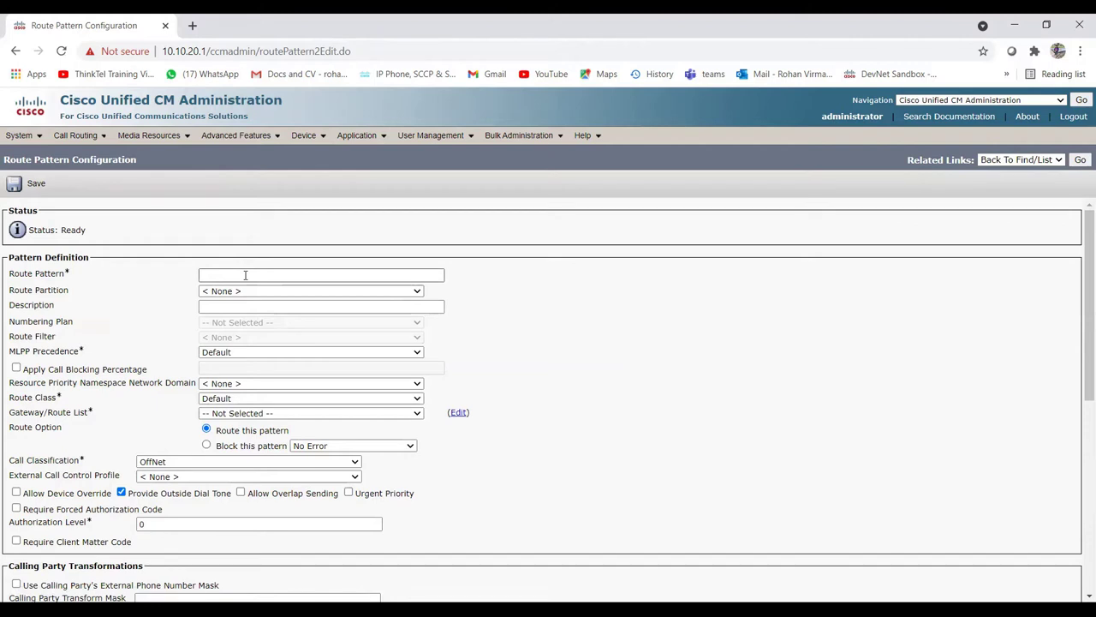
{"action": "left_click", "coordinate": [245, 275]}
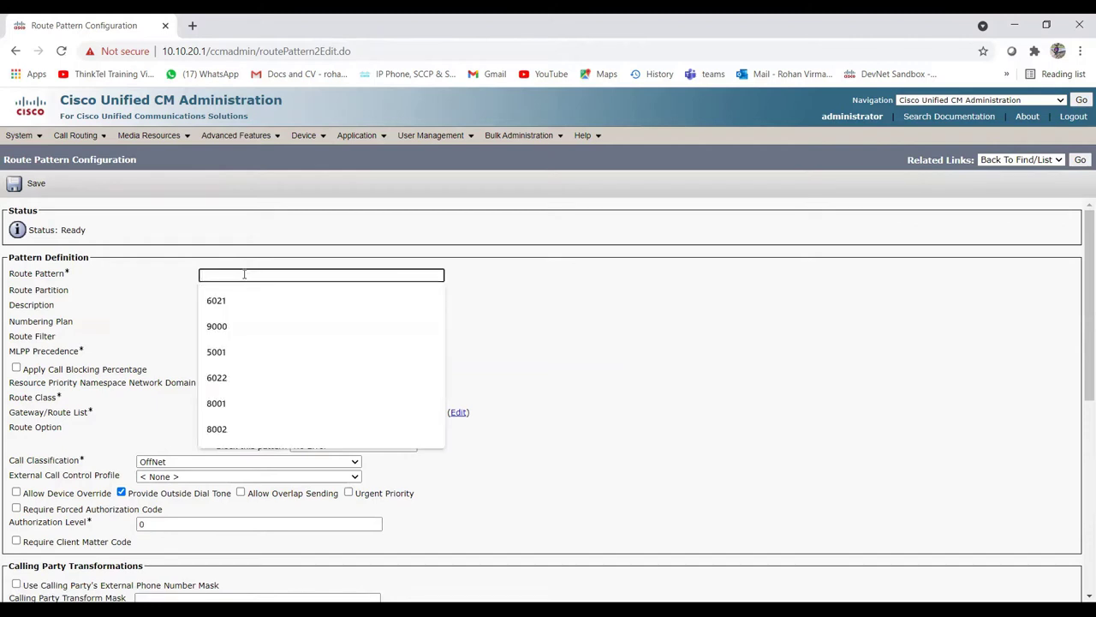
{"action": "type", "text": "9"}
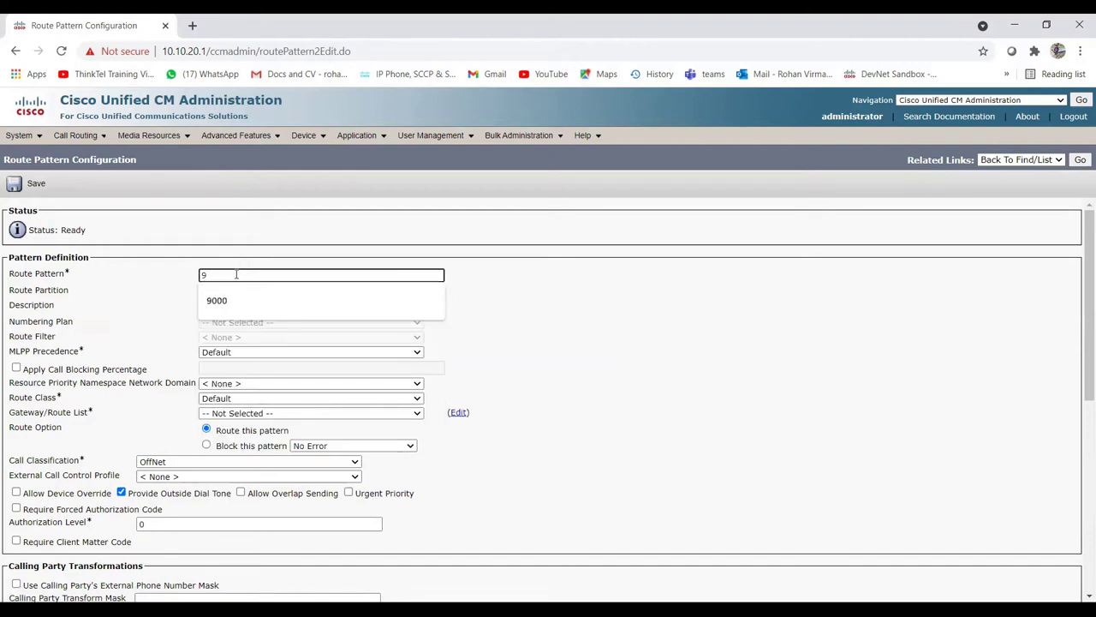
{"action": "type", "text": ".@"}
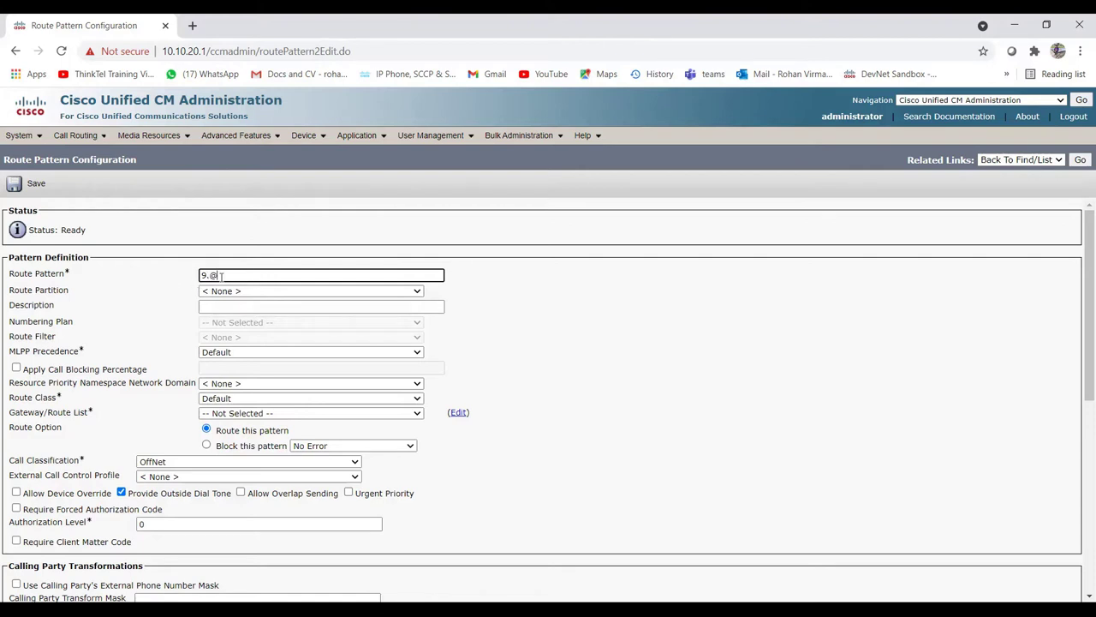
{"action": "left_click", "coordinate": [580, 316]}
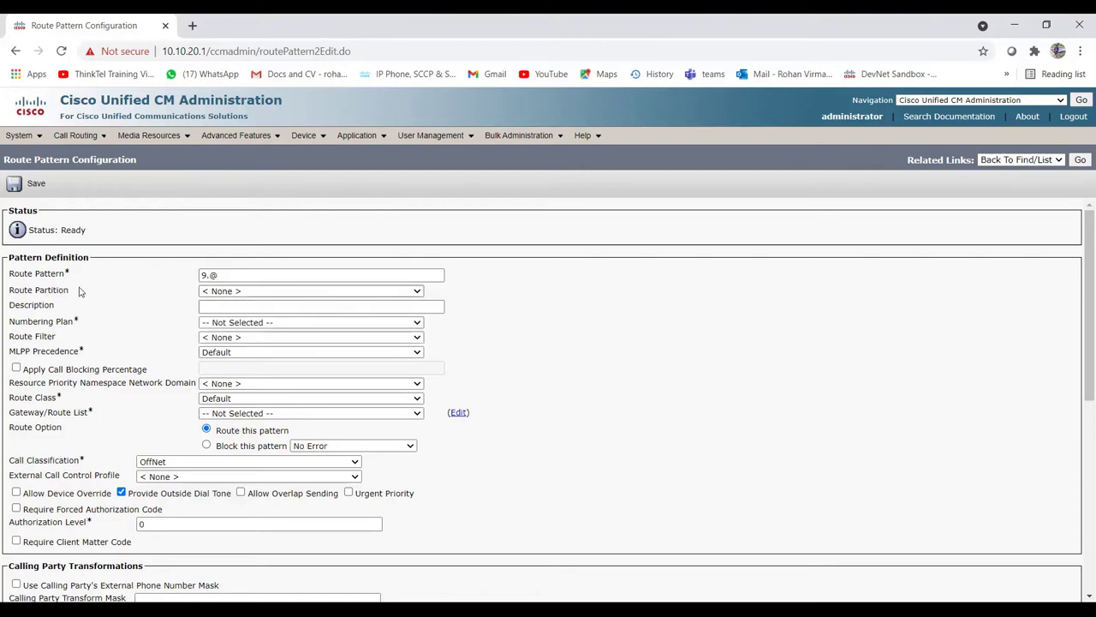
{"action": "left_click", "coordinate": [311, 293]}
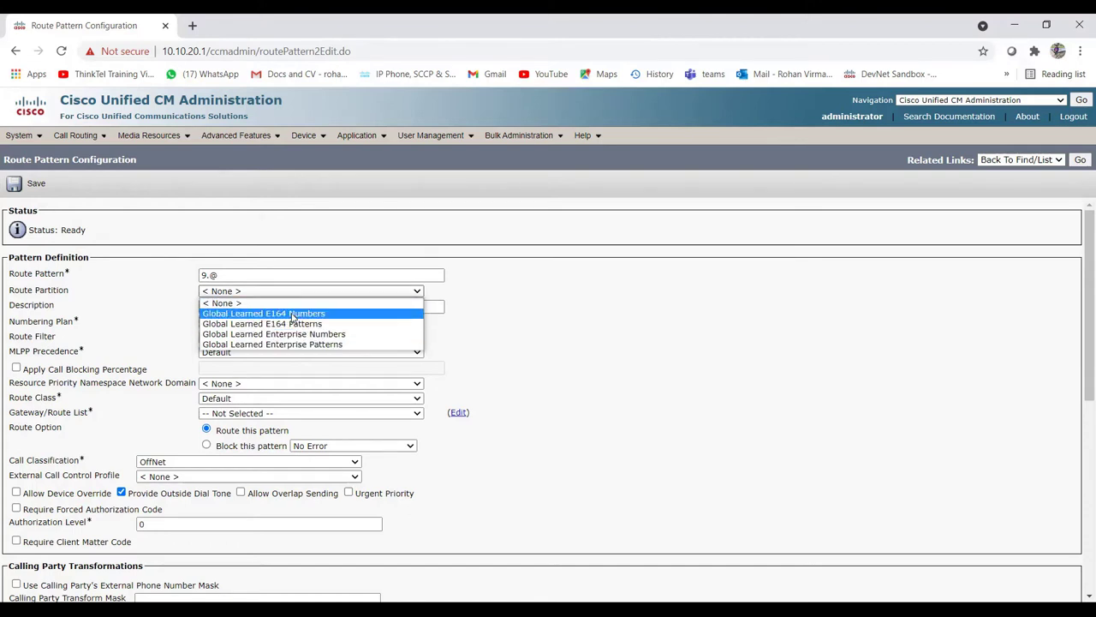
Step: Put the 9.@ pattern in the Global Learned E164 Numbers partition
{"action": "left_click", "coordinate": [294, 317]}
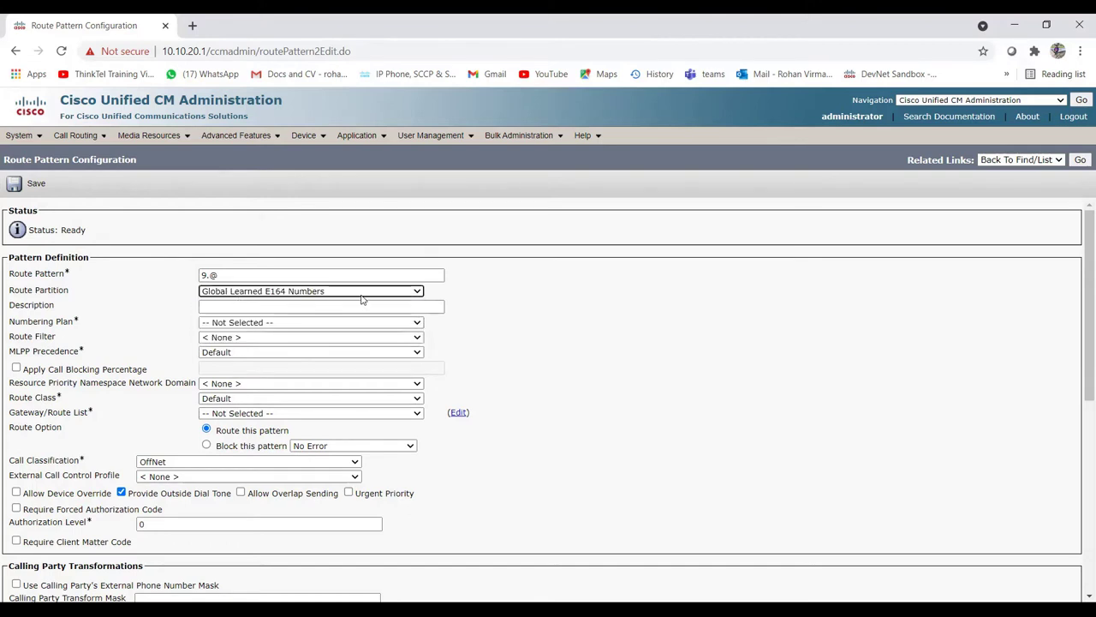
{"action": "left_click", "coordinate": [258, 293]}
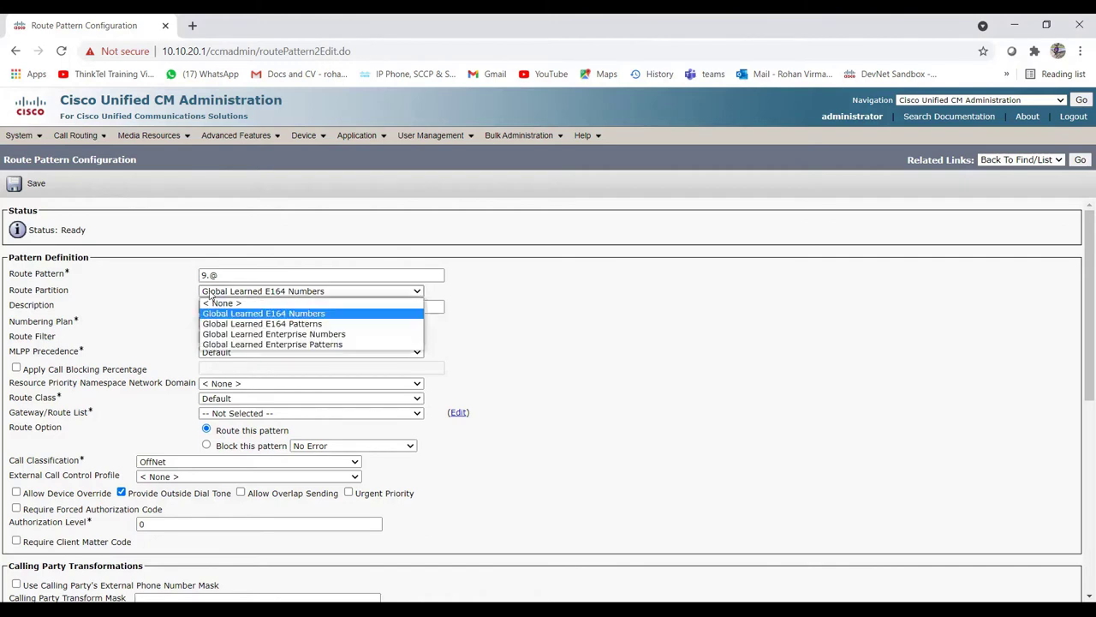
{"action": "left_click", "coordinate": [122, 309]}
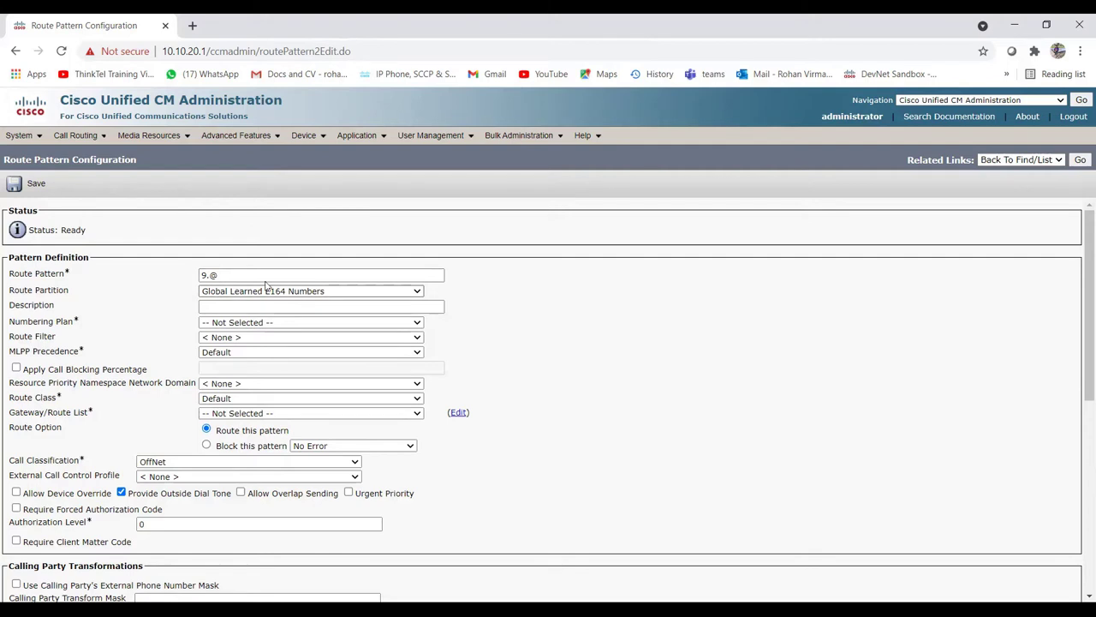
{"action": "left_click_drag", "start_coordinate": [219, 275], "coordinate": [178, 276]}
{"action": "left_click", "coordinate": [168, 292]}
{"action": "left_click", "coordinate": [229, 304]}
Step: Describe the pattern as 'CAll to external numbers' and choose the NANP numbering plan
{"action": "left_click", "coordinate": [231, 306]}
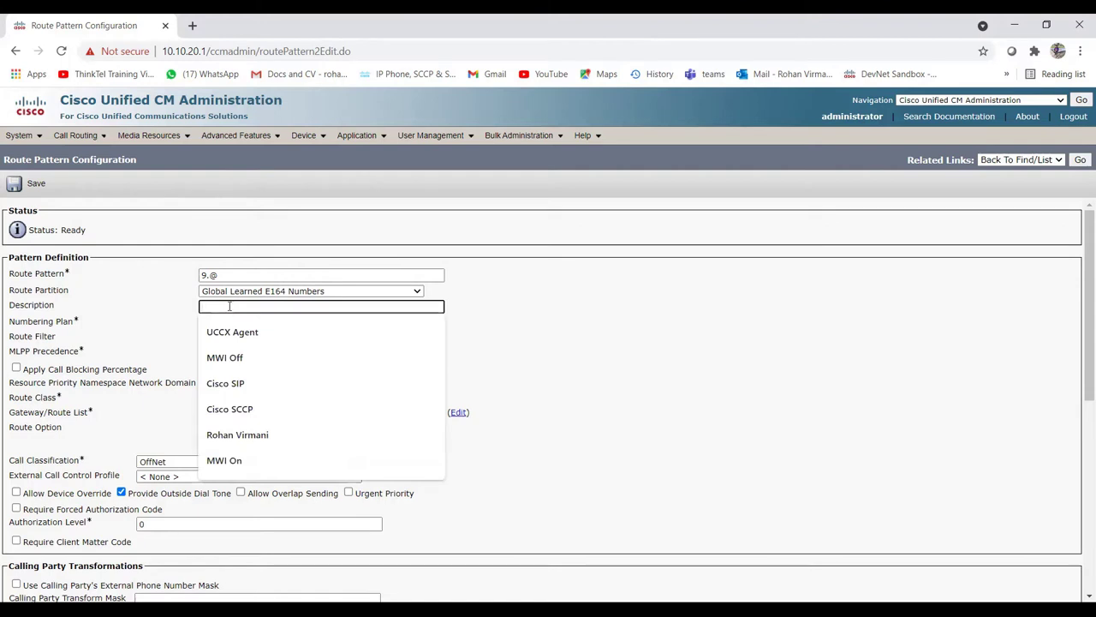
{"action": "type", "text": "CAll "}
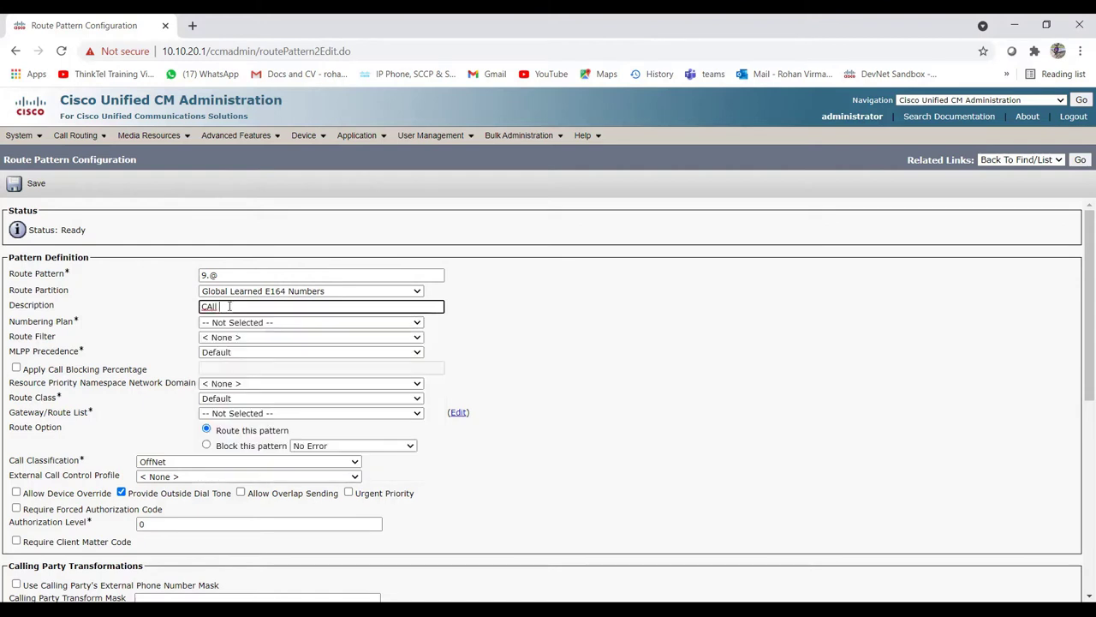
{"action": "type", "text": "to external numbers"}
{"action": "left_click", "coordinate": [259, 325]}
{"action": "left_click", "coordinate": [252, 346]}
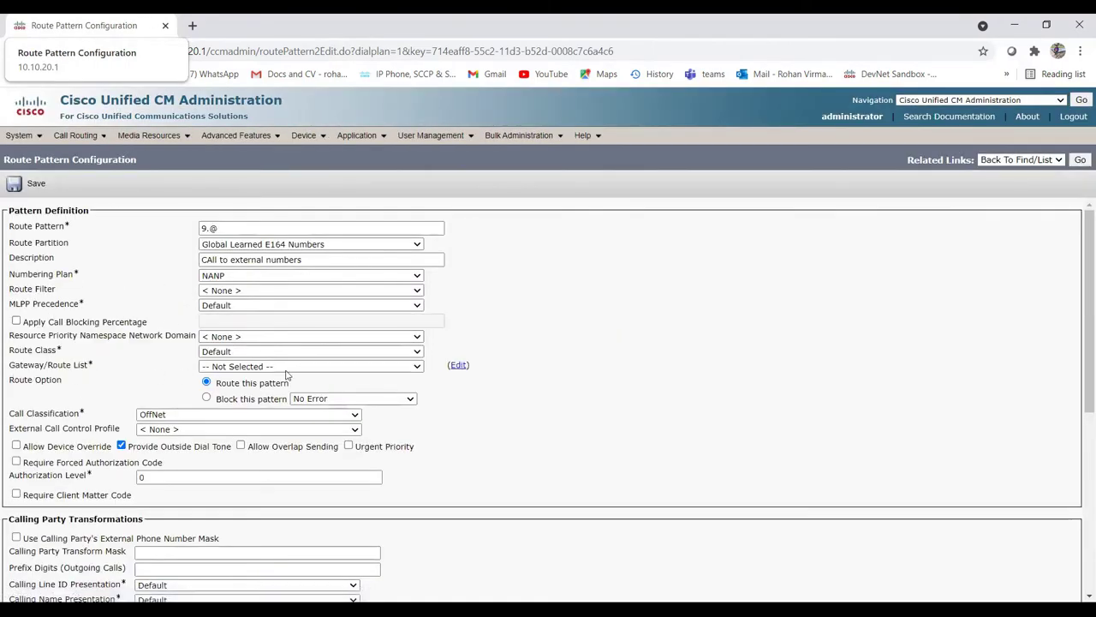
Step: Set the pattern's Gateway/Route List to the TESTRL route list
{"action": "left_click_drag", "start_coordinate": [9, 365], "coordinate": [94, 367]}
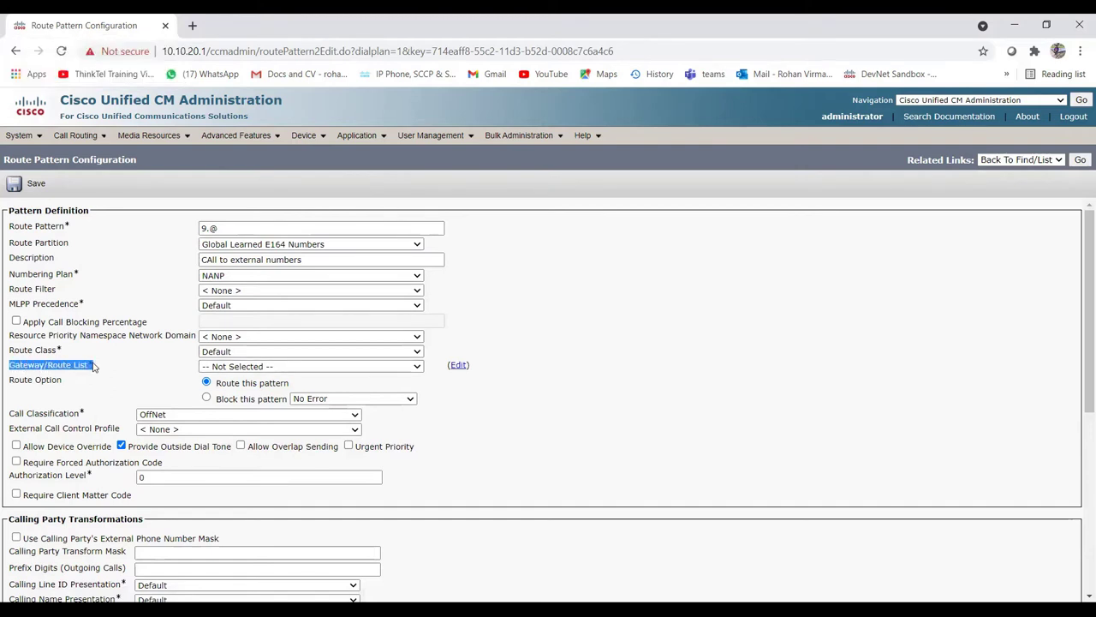
{"action": "left_click", "coordinate": [42, 367]}
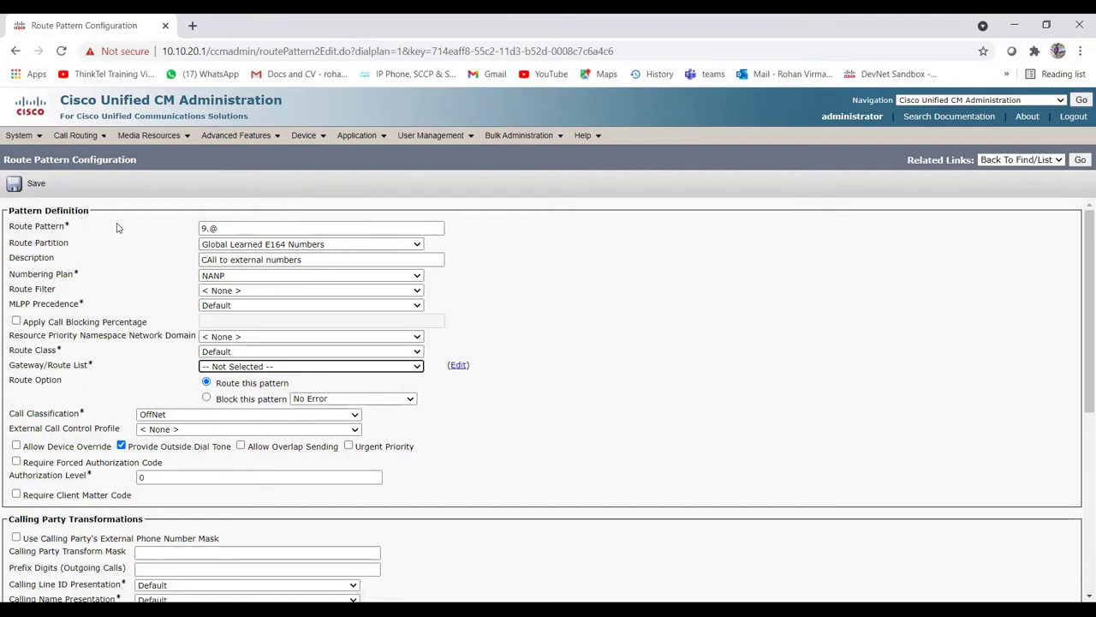
{"action": "left_click", "coordinate": [94, 369]}
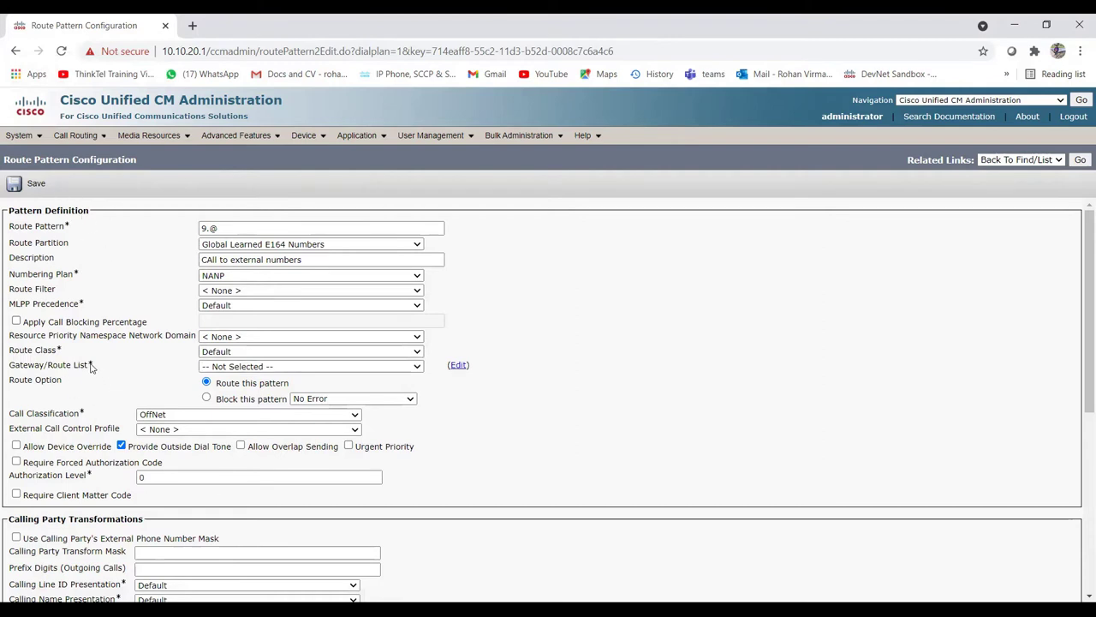
{"action": "left_click_drag", "start_coordinate": [56, 370], "coordinate": [104, 361]}
{"action": "left_click", "coordinate": [317, 367]}
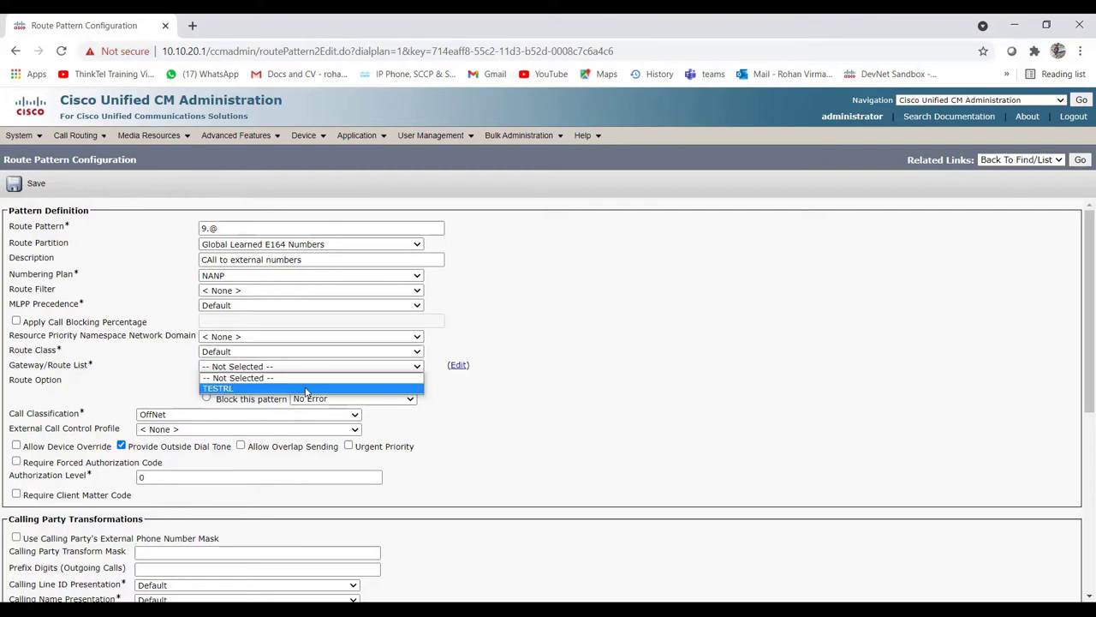
{"action": "left_click", "coordinate": [306, 390]}
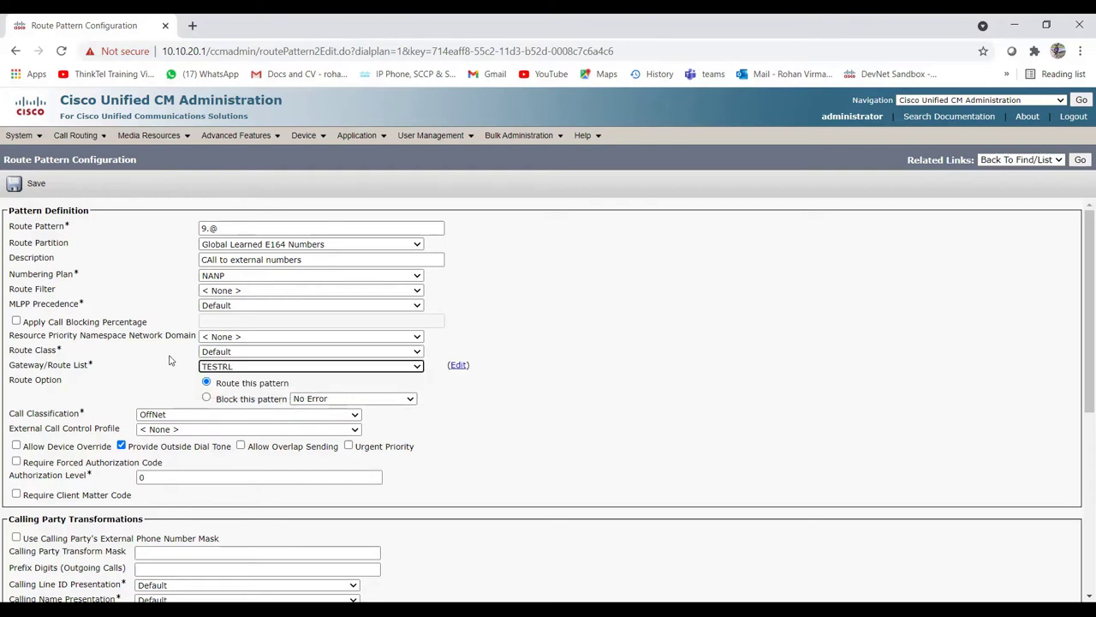
Step: Switch the pattern to Block this pattern and show the block reasons
{"action": "left_click_drag", "start_coordinate": [10, 380], "coordinate": [56, 384]}
{"action": "left_click", "coordinate": [185, 385]}
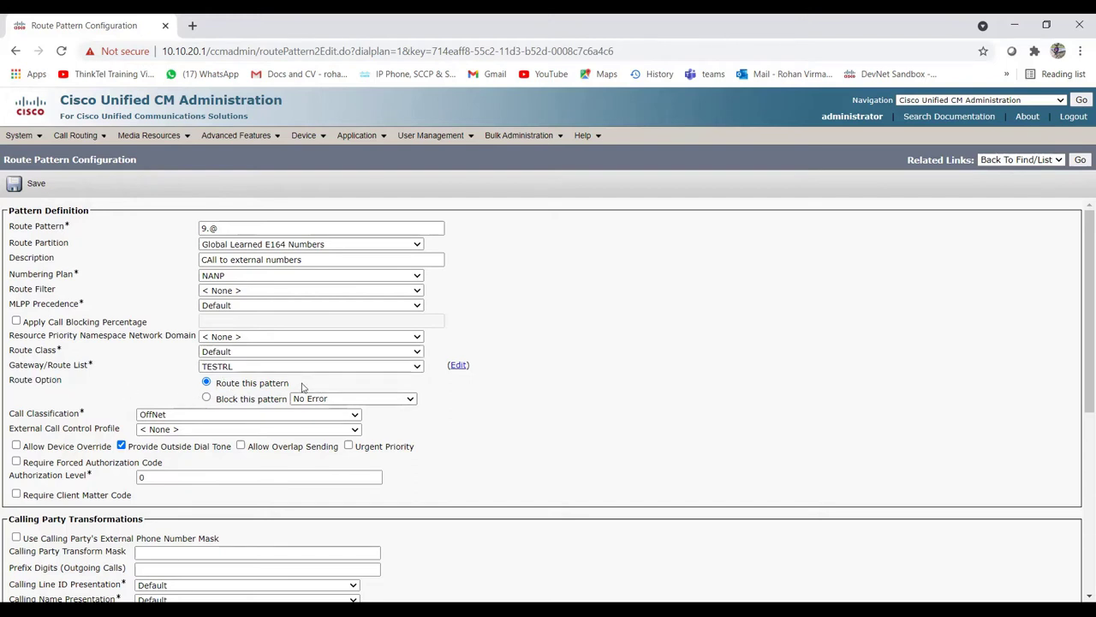
{"action": "left_click_drag", "start_coordinate": [217, 384], "coordinate": [296, 387]}
{"action": "left_click", "coordinate": [295, 387]}
{"action": "left_click", "coordinate": [206, 399]}
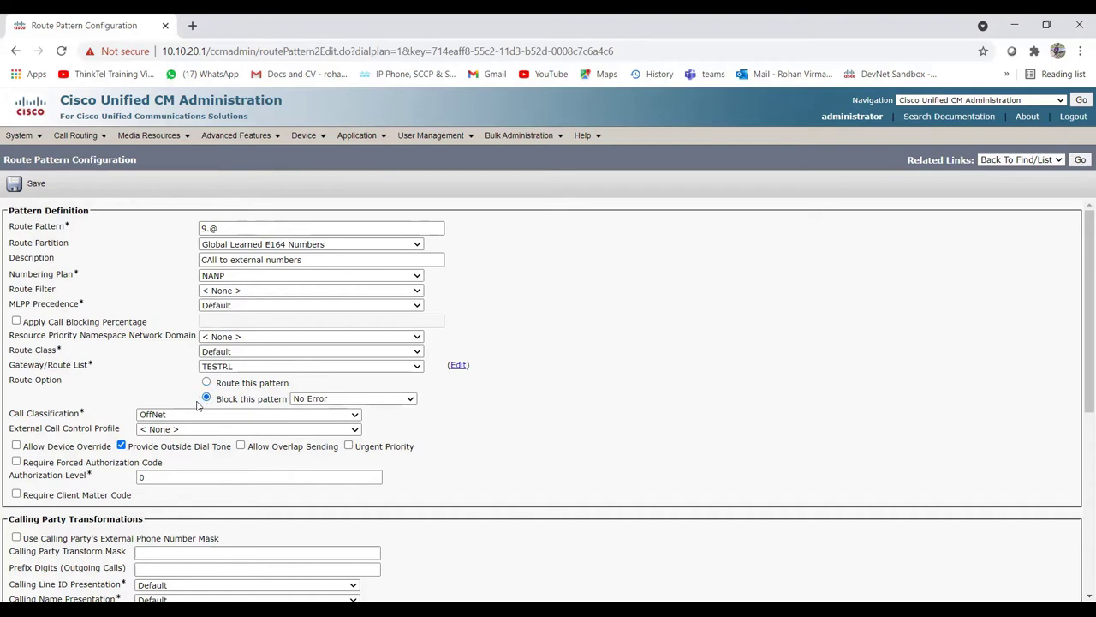
{"action": "left_click", "coordinate": [386, 401]}
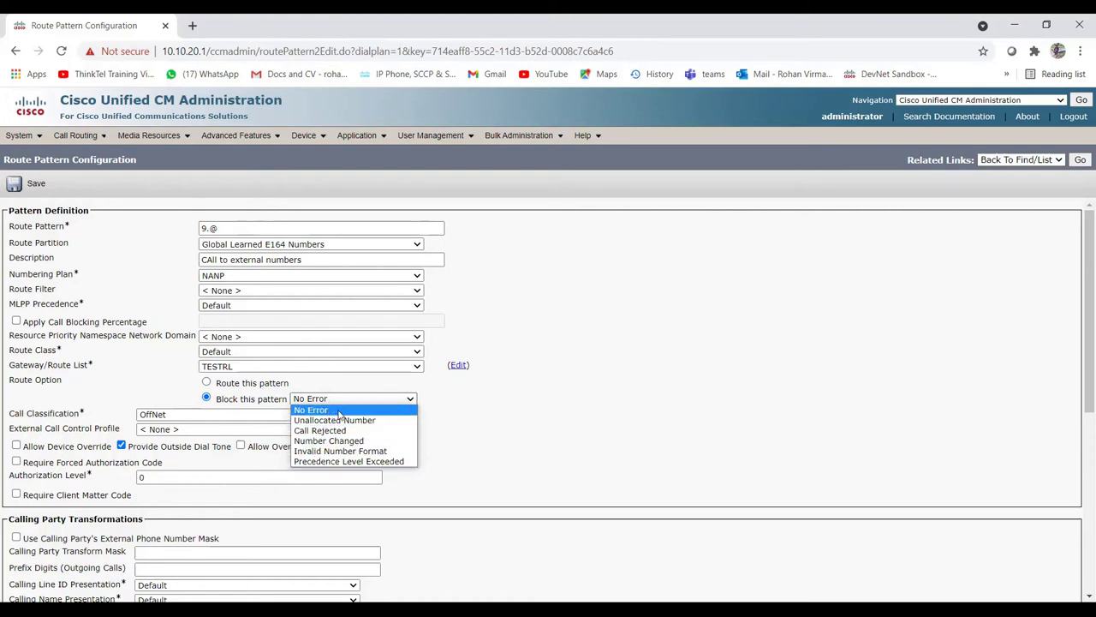
Step: Keep the block reason at No Error and switch back to Route this pattern
{"action": "left_click", "coordinate": [221, 387]}
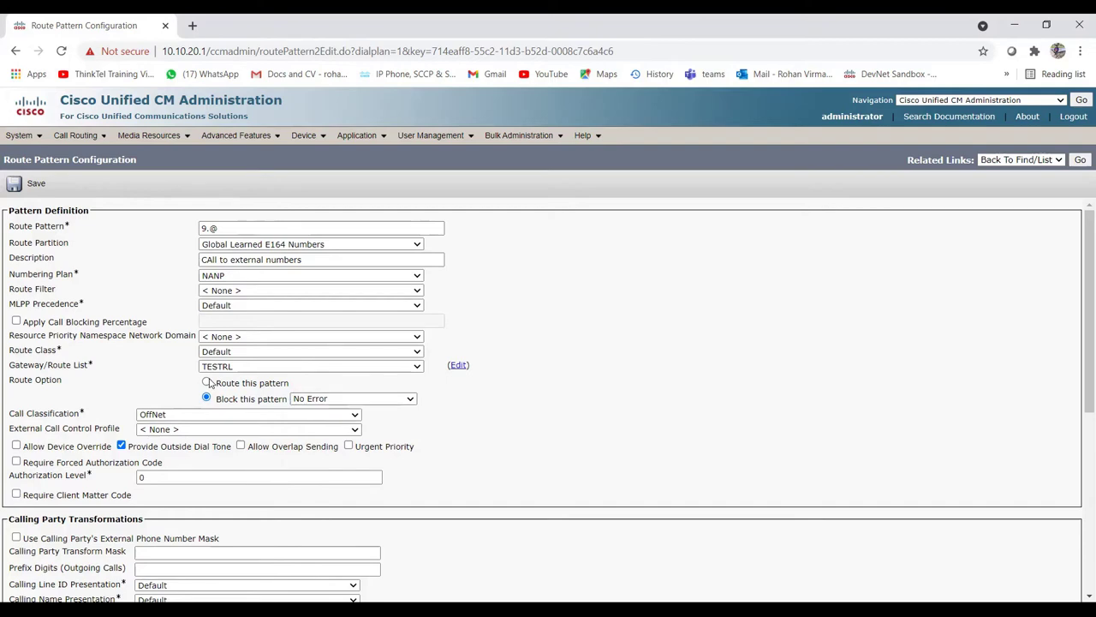
{"action": "left_click", "coordinate": [207, 382]}
{"action": "scroll", "coordinate": [128, 411], "scroll_direction": "down", "scroll_amount": 2}
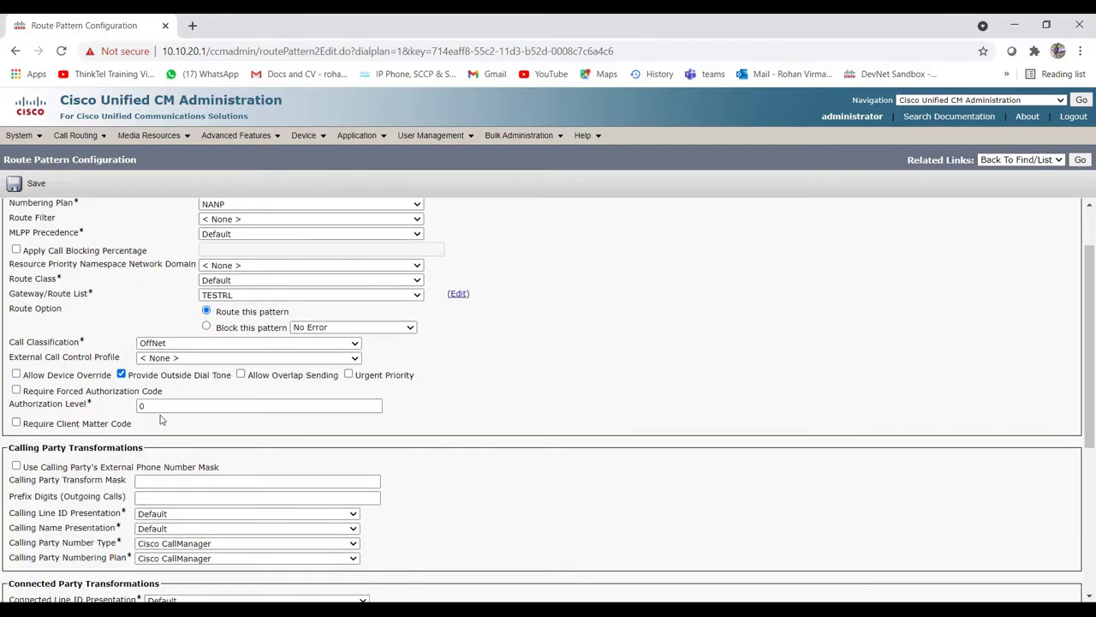
{"action": "scroll", "coordinate": [249, 432], "scroll_direction": "down", "scroll_amount": 5}
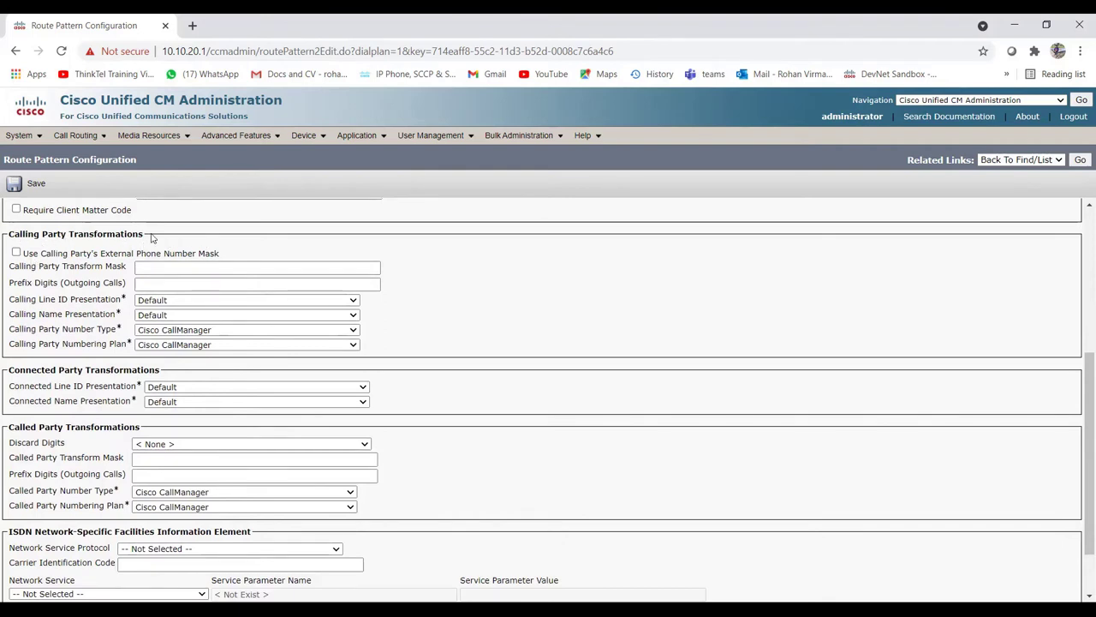
{"action": "left_click_drag", "start_coordinate": [151, 239], "coordinate": [76, 238]}
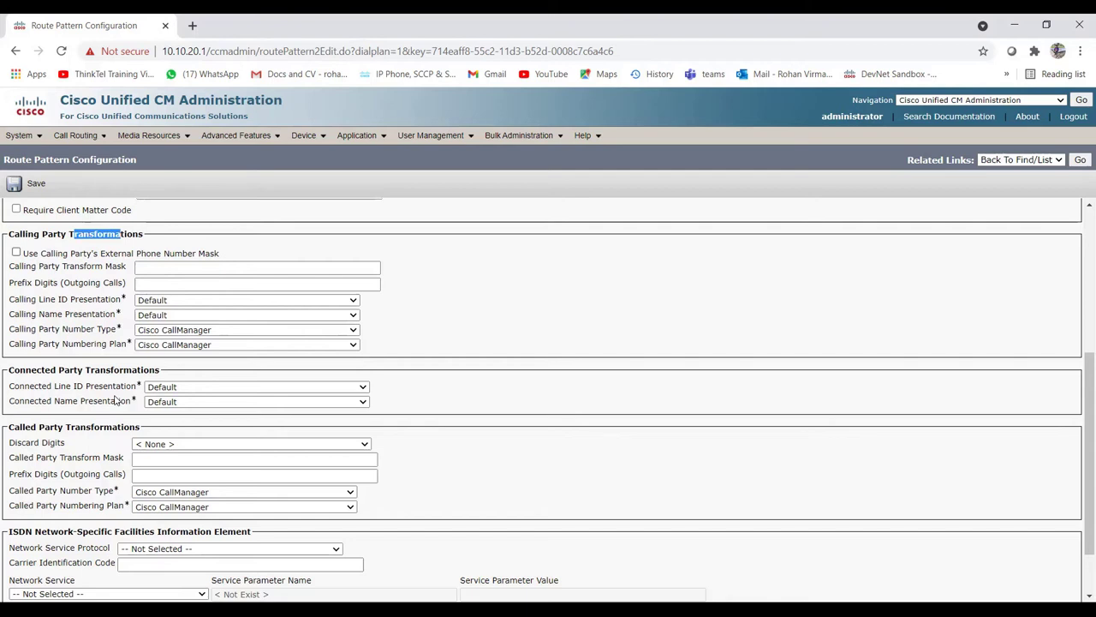
{"action": "left_click", "coordinate": [15, 427]}
{"action": "left_click_drag", "start_coordinate": [16, 426], "coordinate": [132, 428]}
{"action": "left_click", "coordinate": [151, 431]}
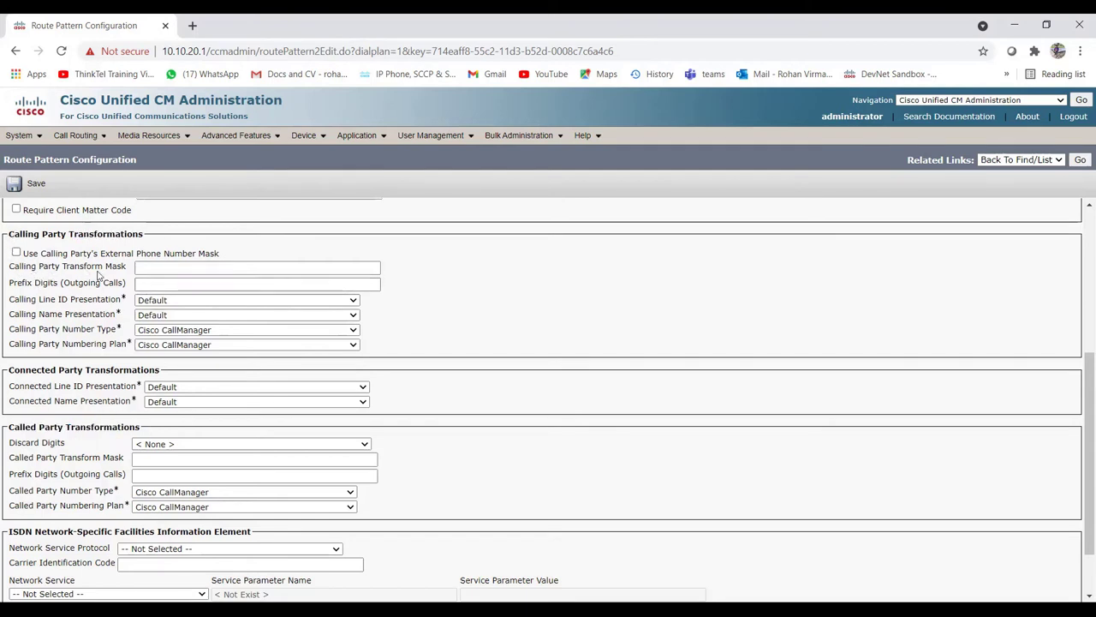
{"action": "left_click", "coordinate": [219, 269]}
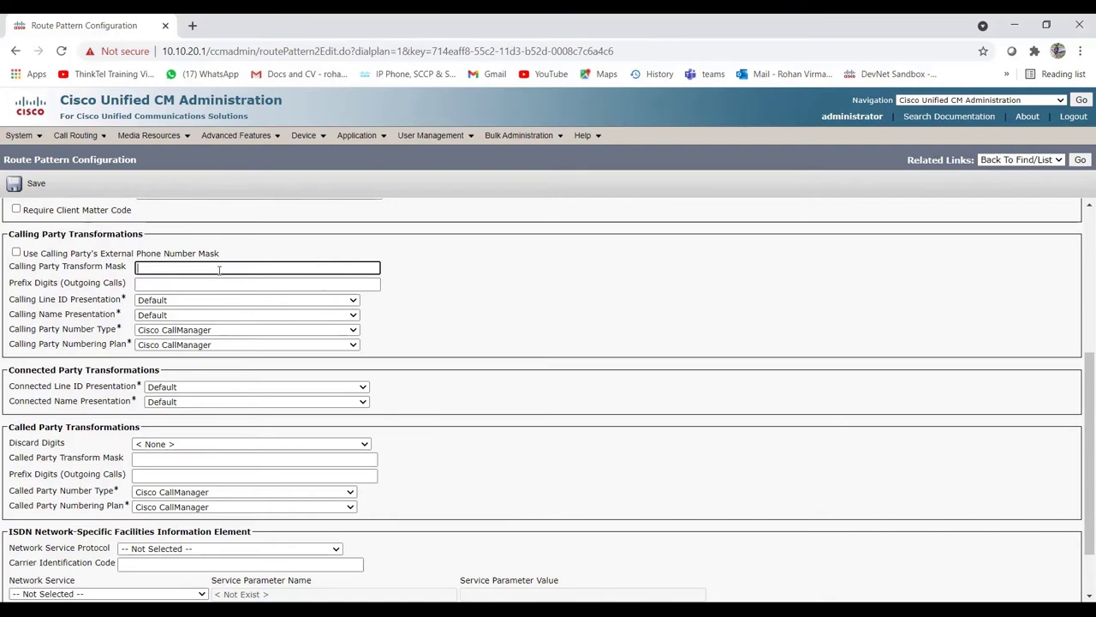
{"action": "left_click", "coordinate": [144, 284]}
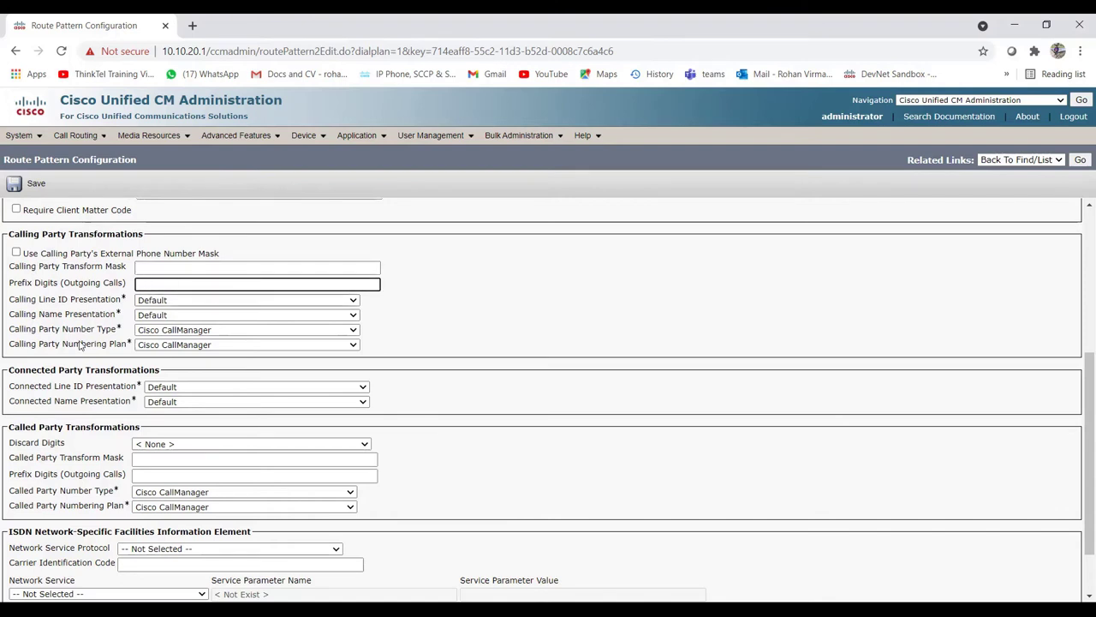
{"action": "scroll", "coordinate": [98, 386], "scroll_direction": "down", "scroll_amount": 1}
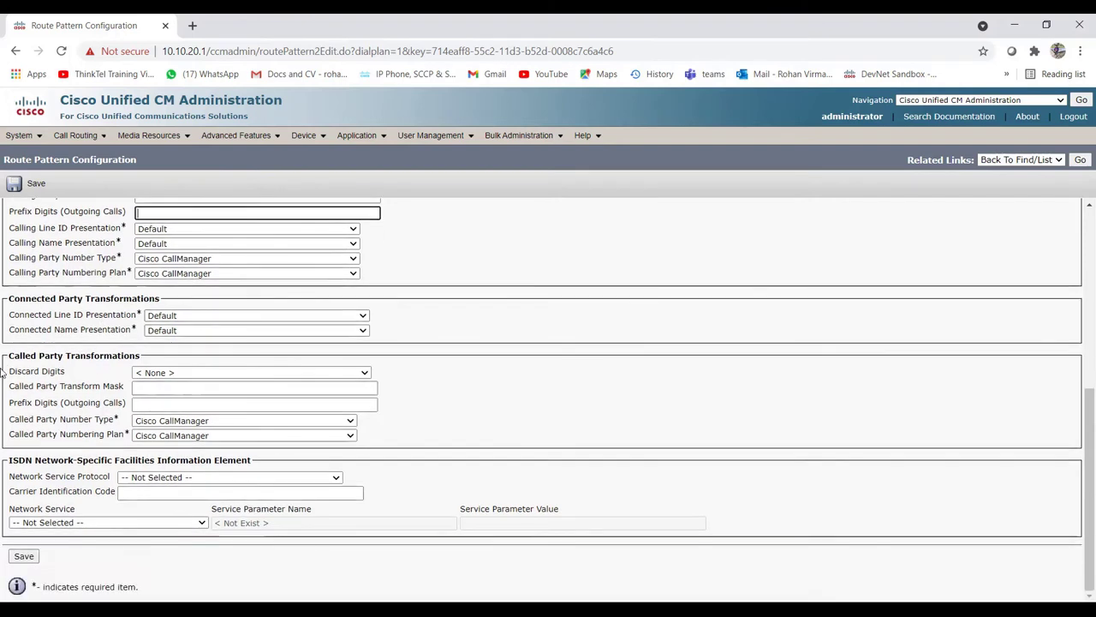
{"action": "left_click_drag", "start_coordinate": [8, 357], "coordinate": [139, 358]}
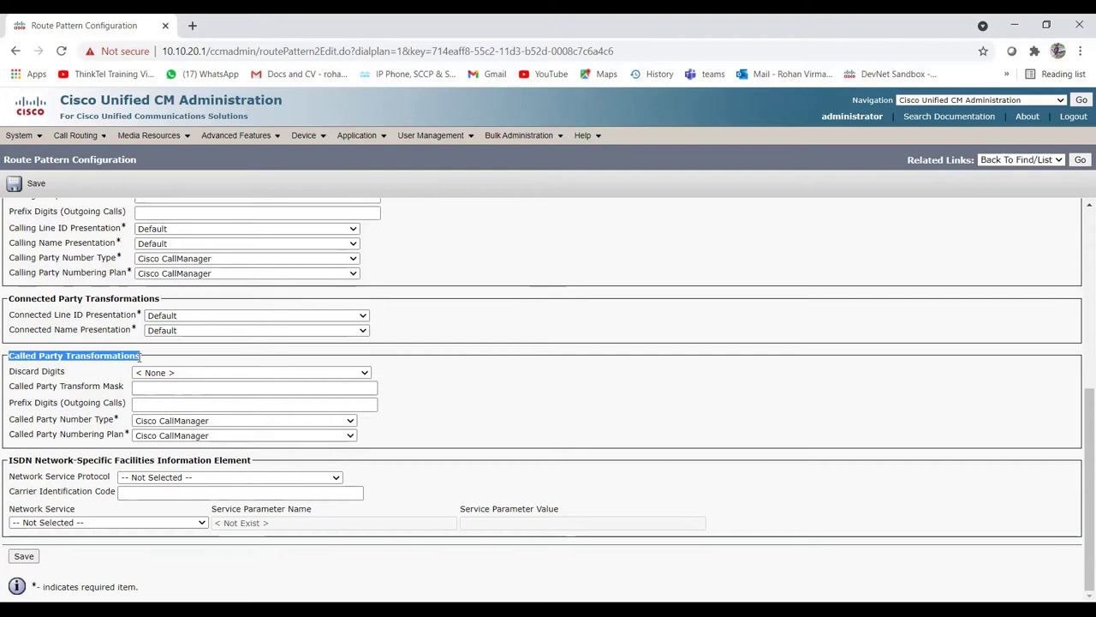
{"action": "left_click", "coordinate": [251, 359]}
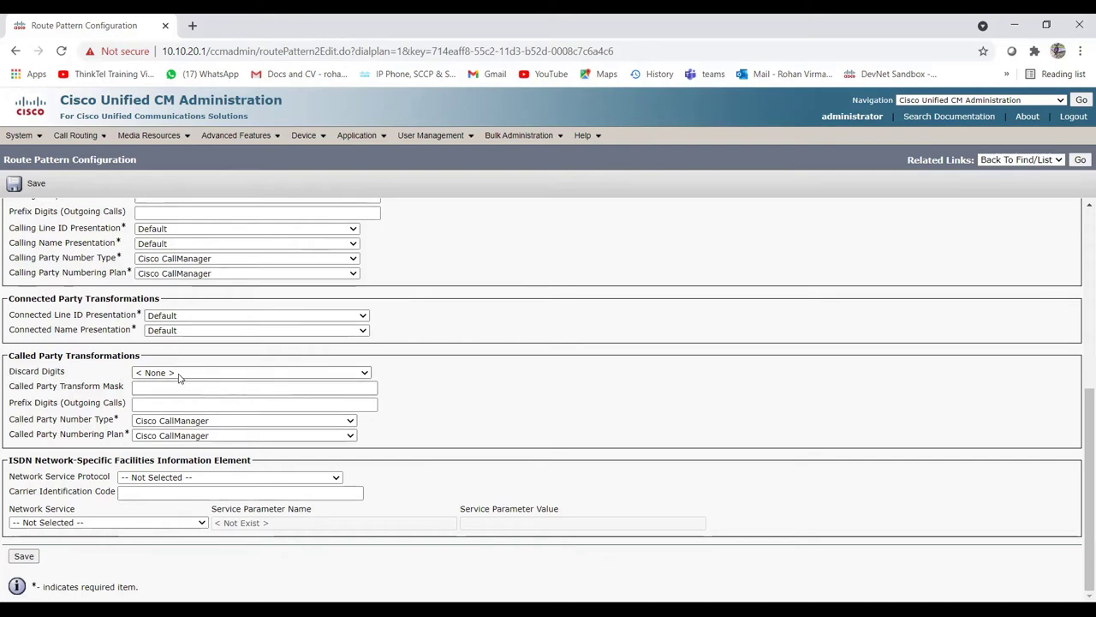
{"action": "scroll", "coordinate": [200, 374], "scroll_direction": "up", "scroll_amount": 5}
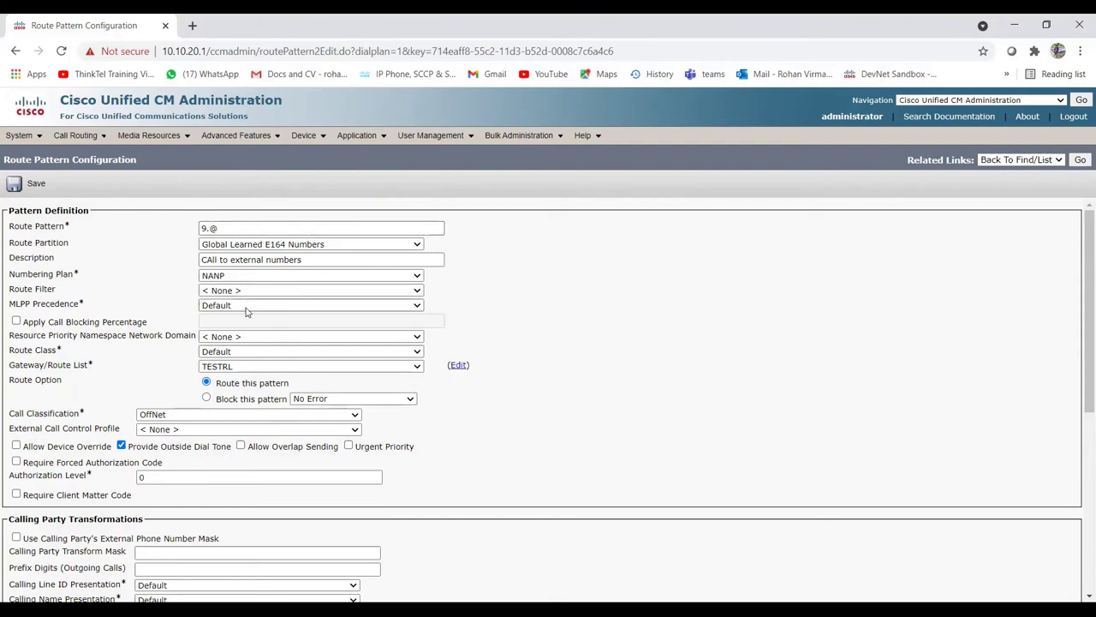
{"action": "scroll", "coordinate": [370, 406], "scroll_direction": "down", "scroll_amount": 1}
{"action": "scroll", "coordinate": [370, 405], "scroll_direction": "down", "scroll_amount": 2}
{"action": "scroll", "coordinate": [369, 404], "scroll_direction": "up", "scroll_amount": 2}
{"action": "left_click", "coordinate": [207, 228]}
{"action": "type", "text": "."}
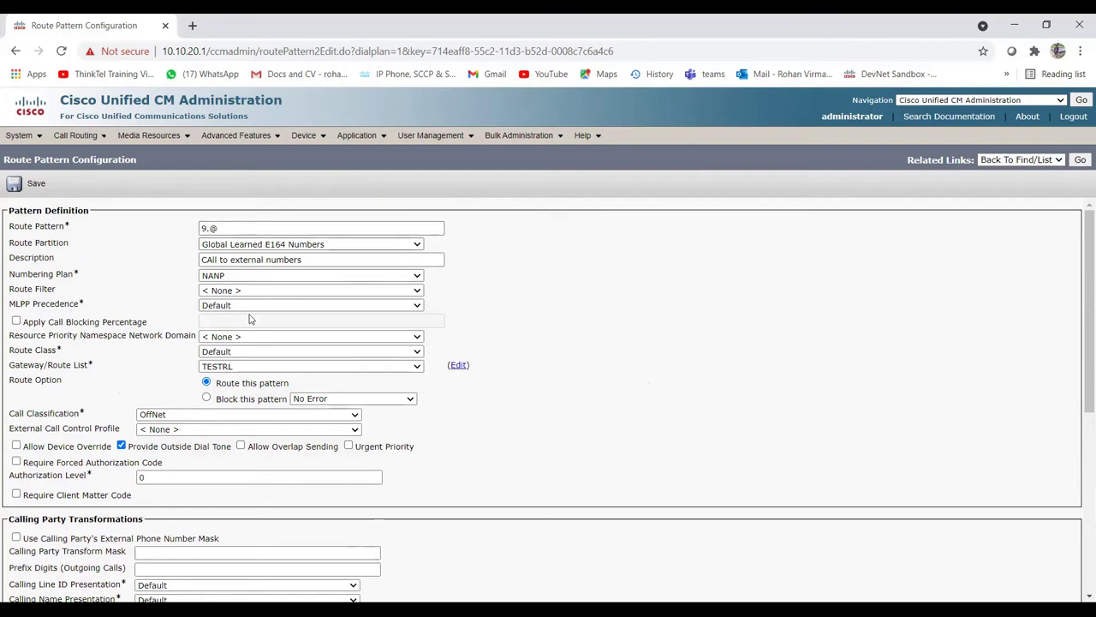
{"action": "scroll", "coordinate": [175, 468], "scroll_direction": "down", "scroll_amount": 3}
{"action": "scroll", "coordinate": [176, 468], "scroll_direction": "down", "scroll_amount": 3}
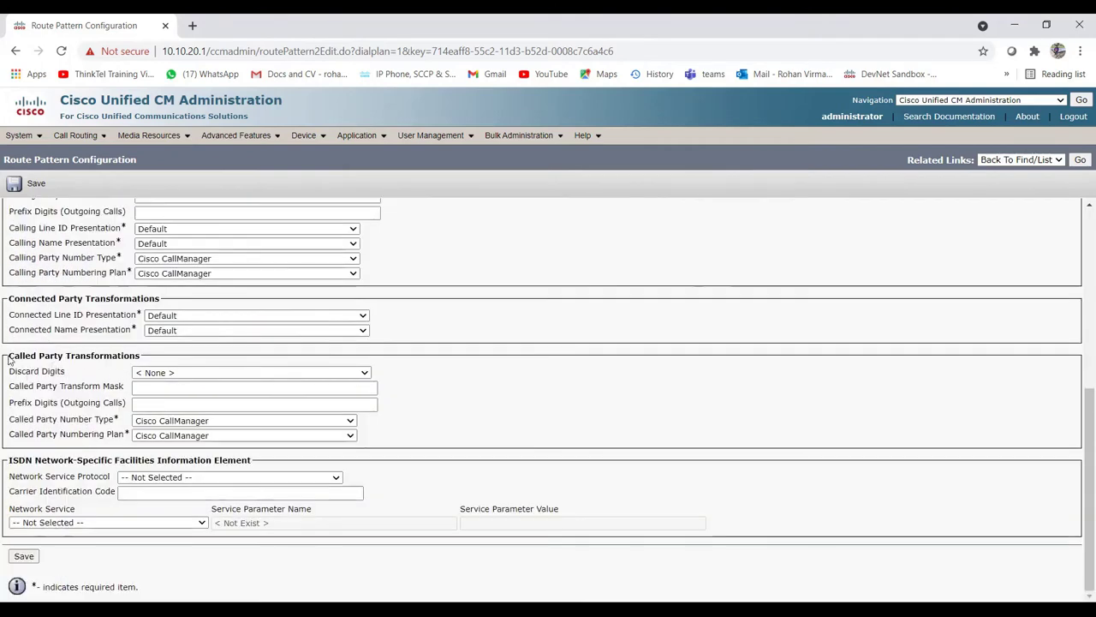
{"action": "left_click_drag", "start_coordinate": [9, 359], "coordinate": [143, 359]}
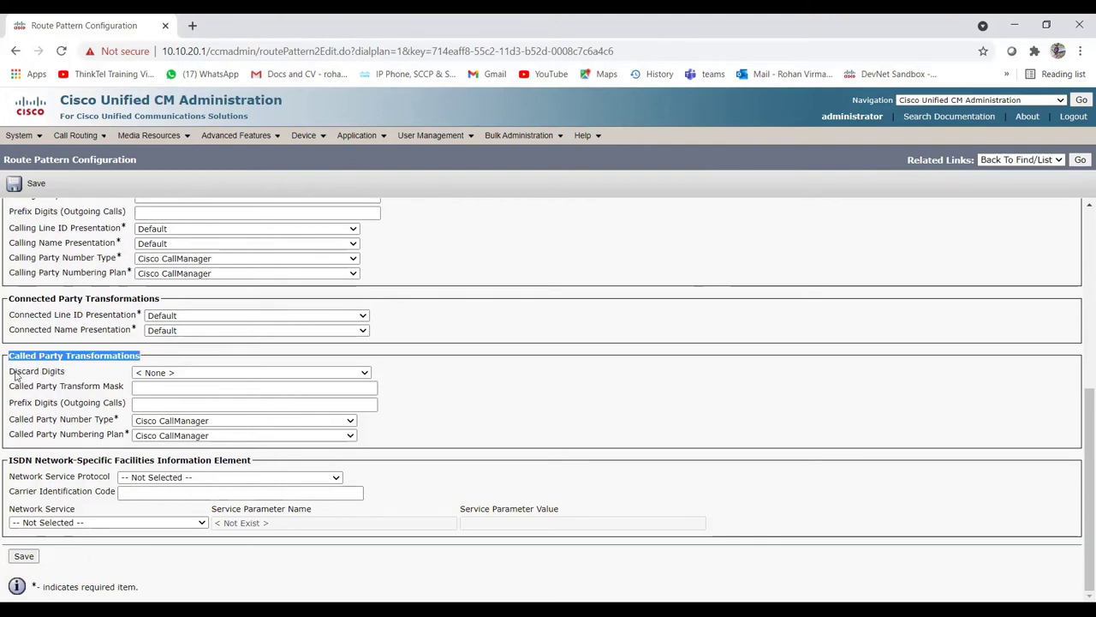
Step: Set Discard Digits to PreDot and save the 9.@ route pattern
{"action": "left_click", "coordinate": [180, 375]}
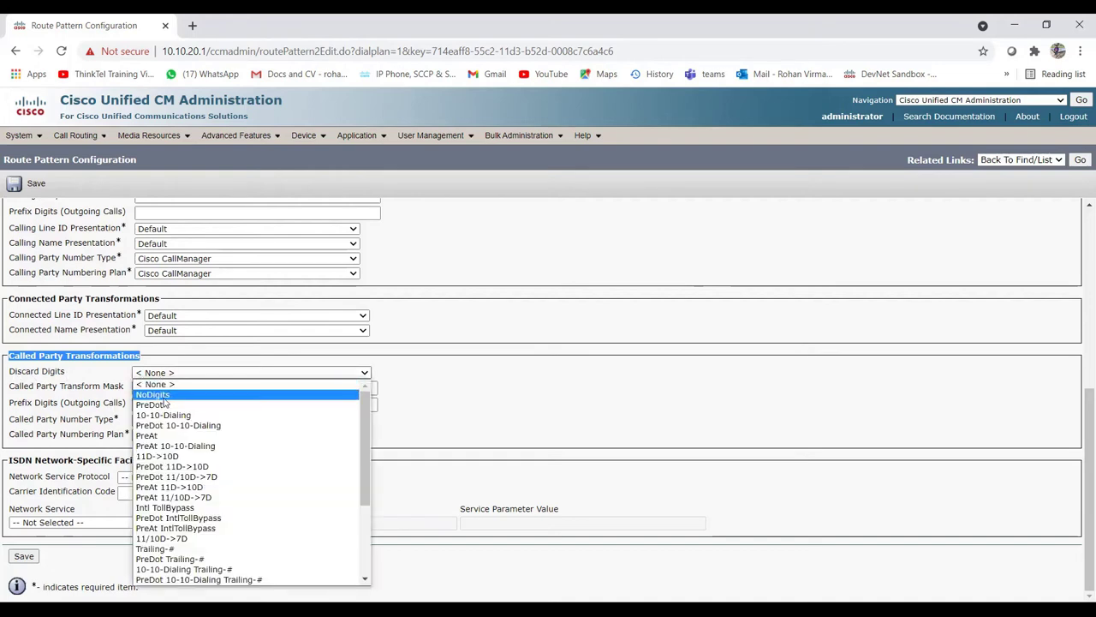
{"action": "left_click", "coordinate": [163, 404]}
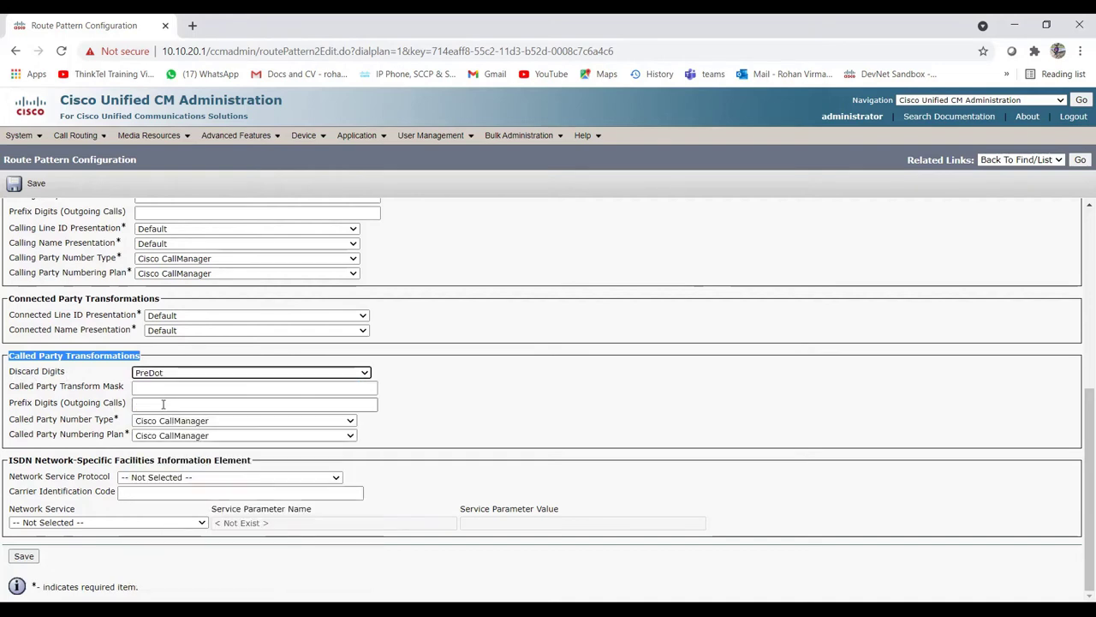
{"action": "scroll", "coordinate": [163, 403], "scroll_direction": "up", "scroll_amount": 5}
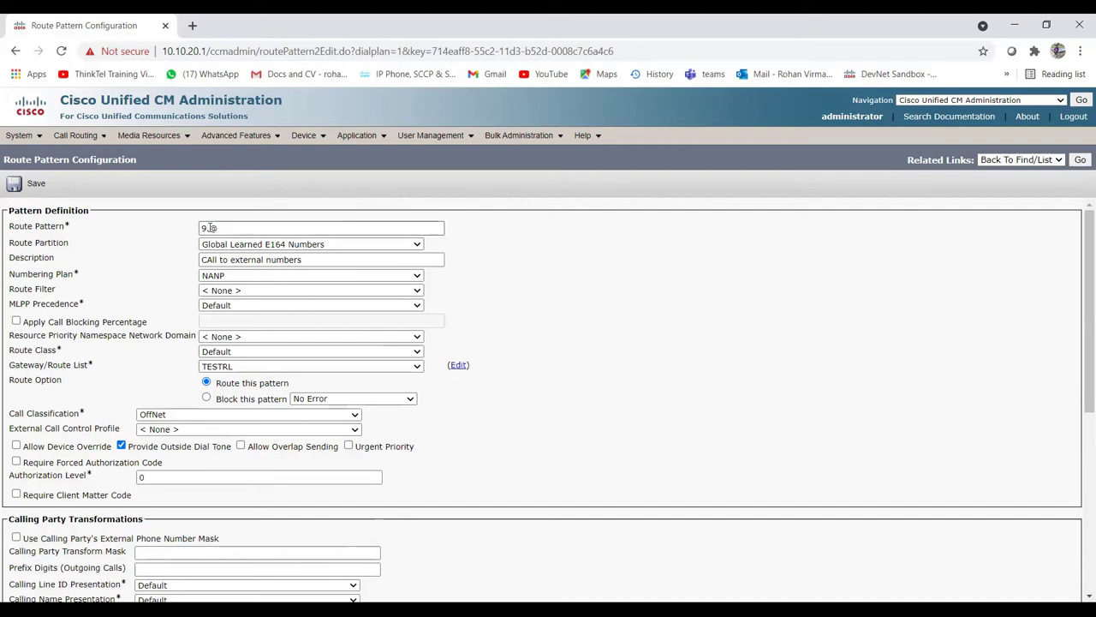
{"action": "scroll", "coordinate": [249, 368], "scroll_direction": "down", "scroll_amount": 5}
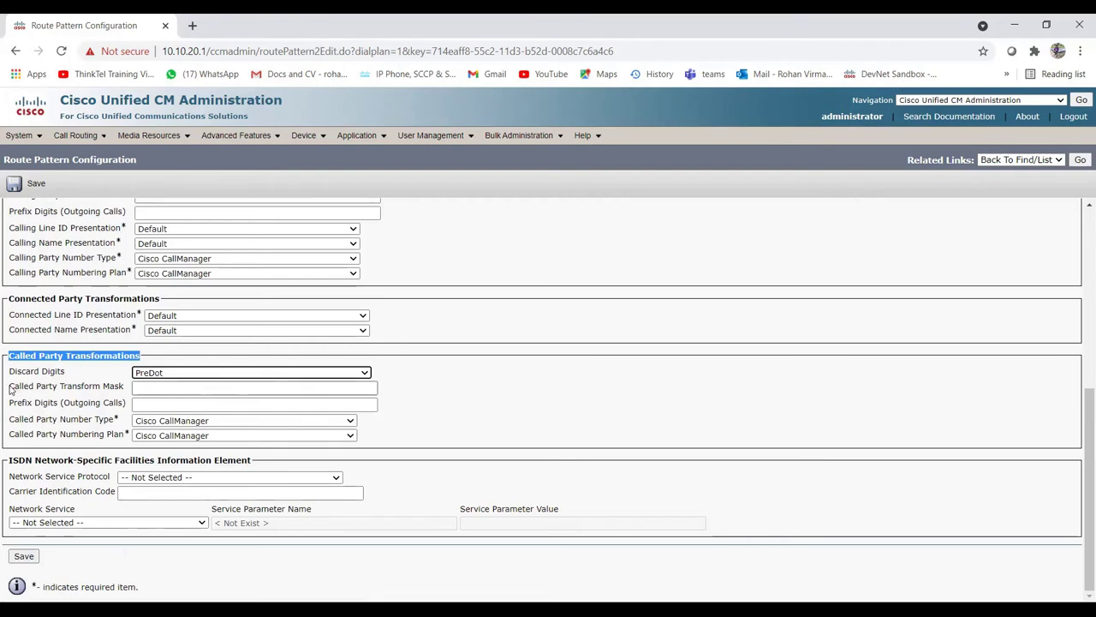
{"action": "left_click_drag", "start_coordinate": [12, 389], "coordinate": [119, 389]}
{"action": "left_click", "coordinate": [158, 386]}
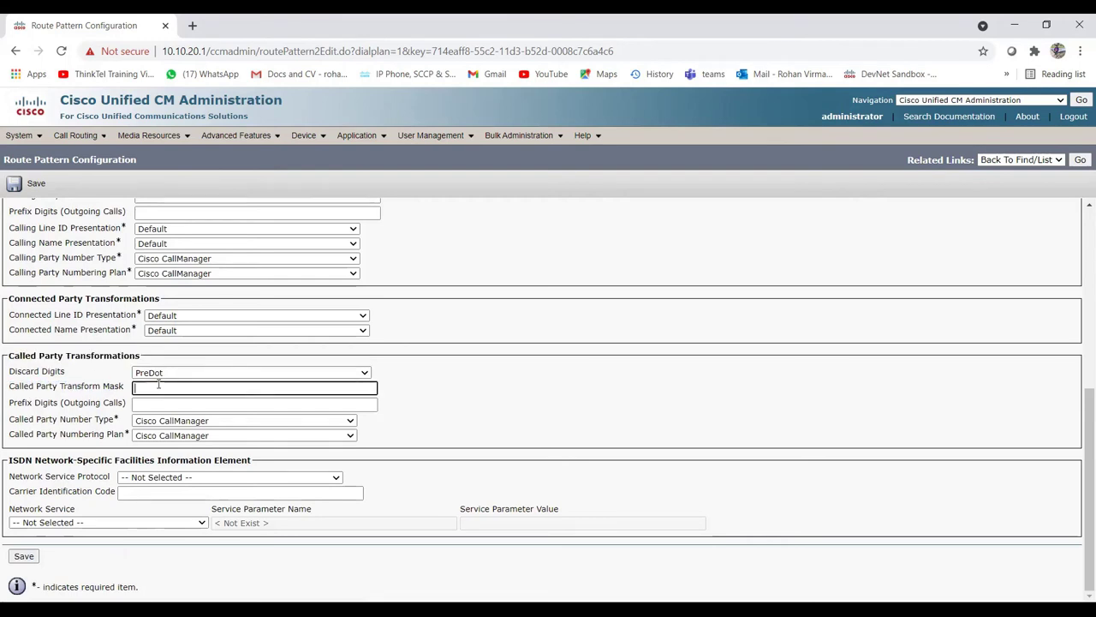
{"action": "left_click_drag", "start_coordinate": [12, 404], "coordinate": [123, 402]}
{"action": "left_click", "coordinate": [163, 403]}
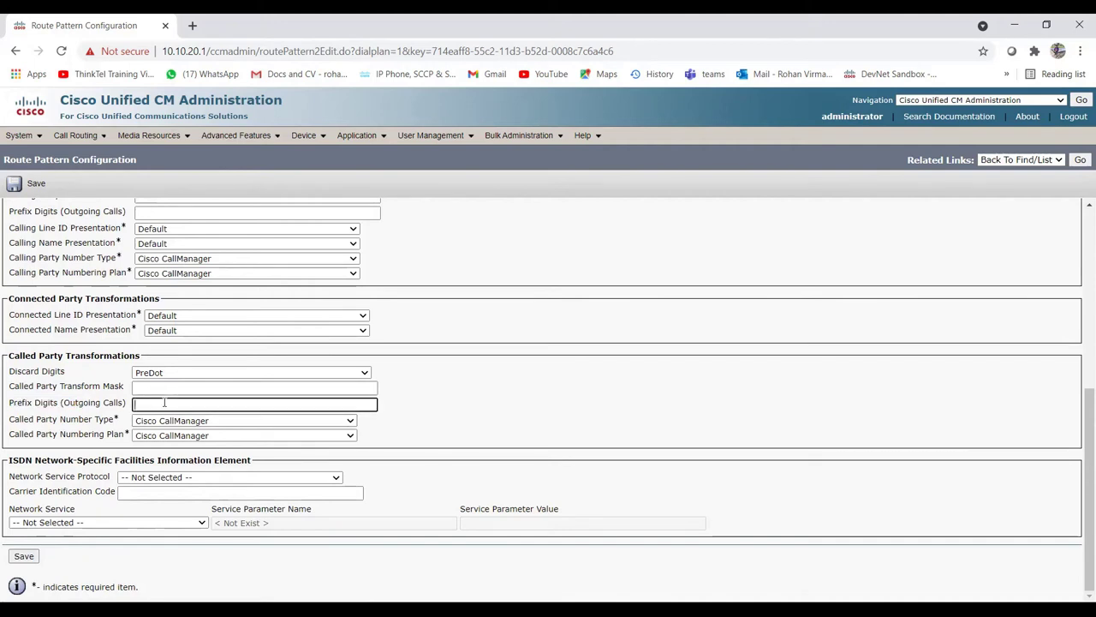
{"action": "left_click", "coordinate": [24, 557]}
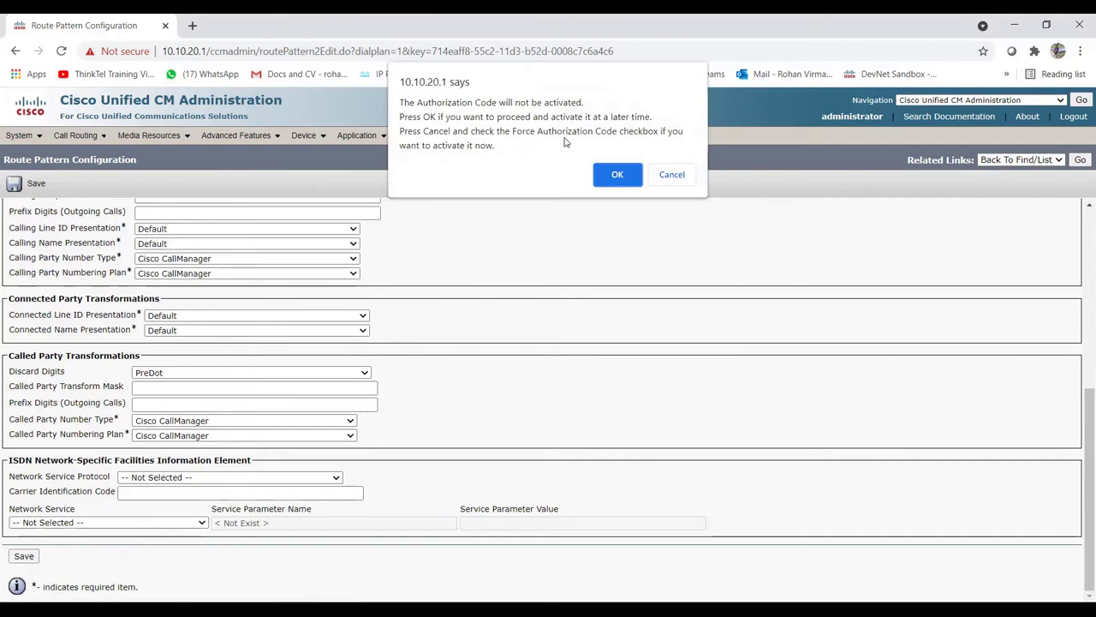
Step: Accept the Authorization Code and gateway reset alerts so pattern 9.@ is added successfully
{"action": "left_click", "coordinate": [610, 174]}
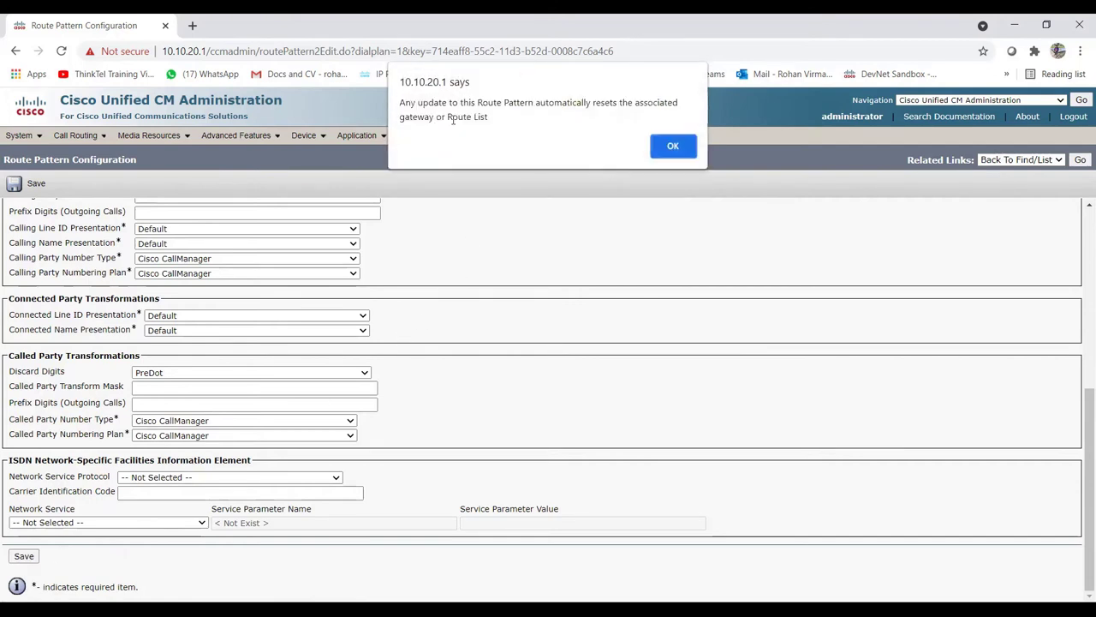
{"action": "left_click", "coordinate": [673, 146]}
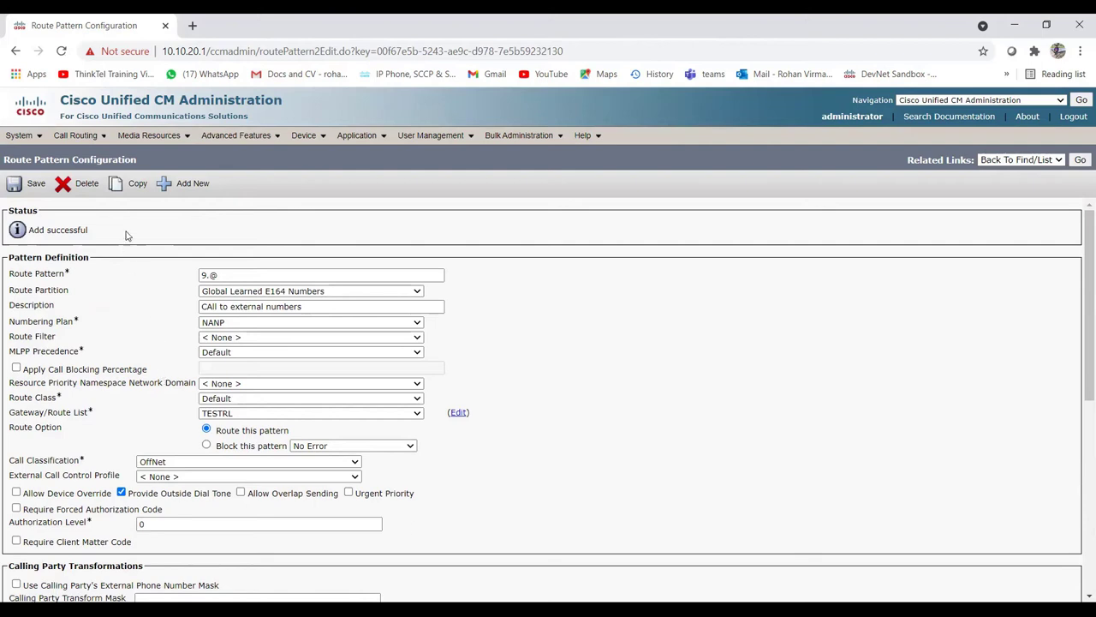
{"action": "mouse_move", "coordinate": [77, 137]}
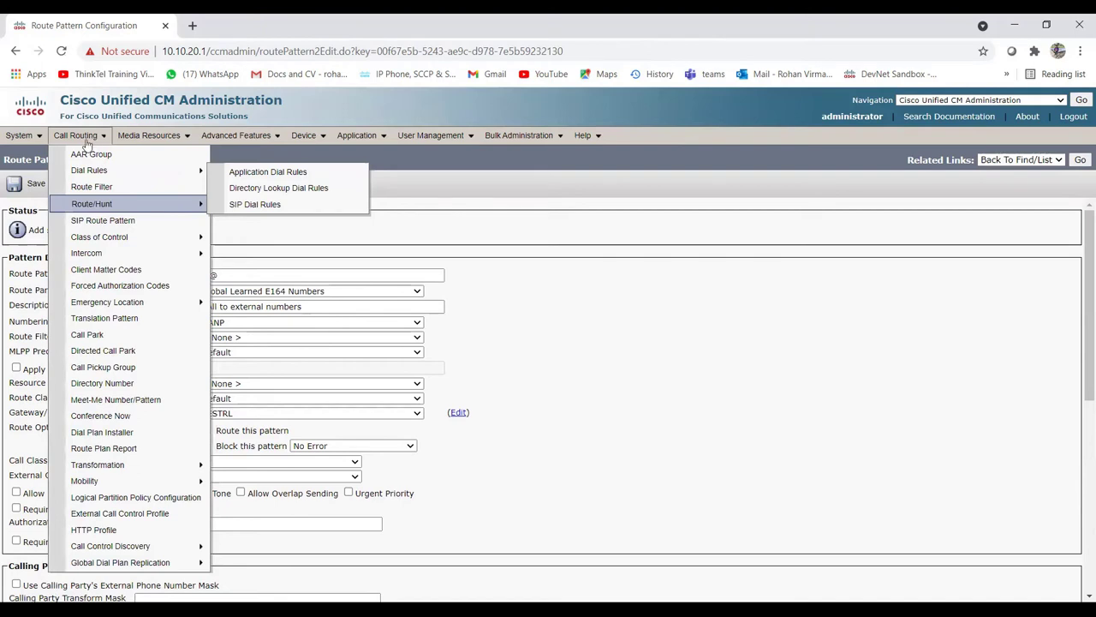
Step: Go to the Translation Pattern list and start a new translation pattern
{"action": "left_click", "coordinate": [141, 318]}
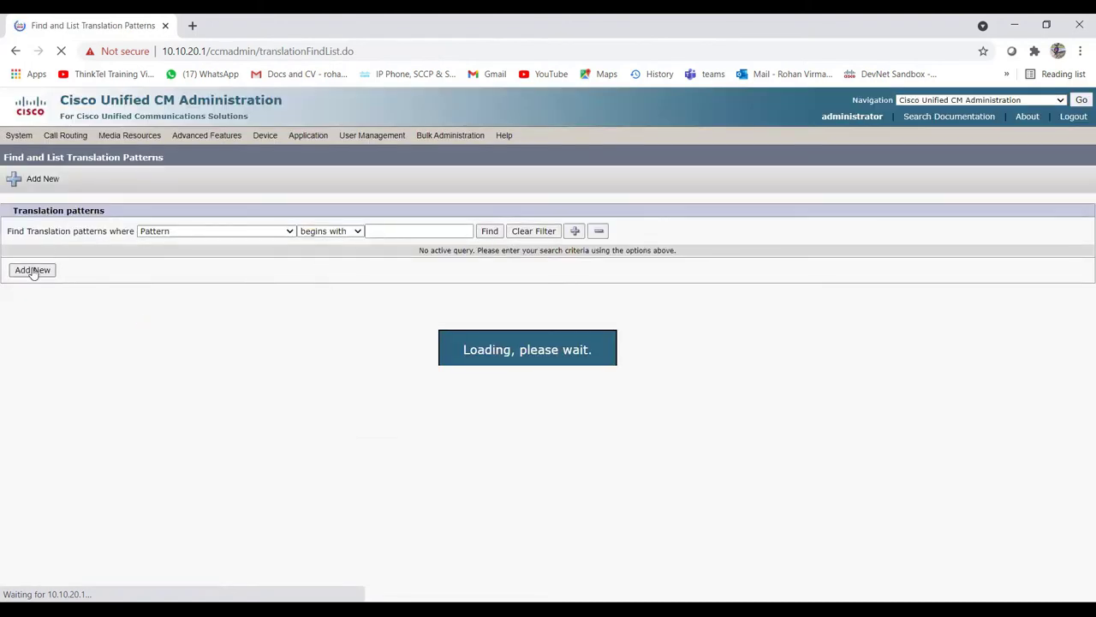
{"action": "left_click", "coordinate": [32, 270]}
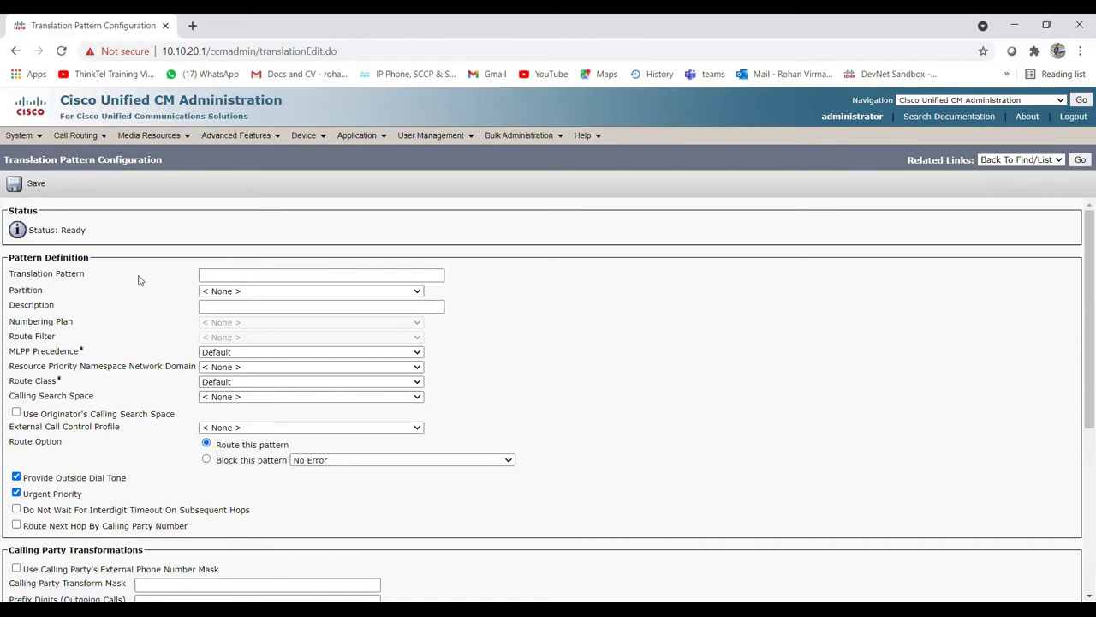
Step: Enter 2XXXX as the translation pattern in the Global Learned E164 Numbers partition
{"action": "left_click", "coordinate": [271, 276]}
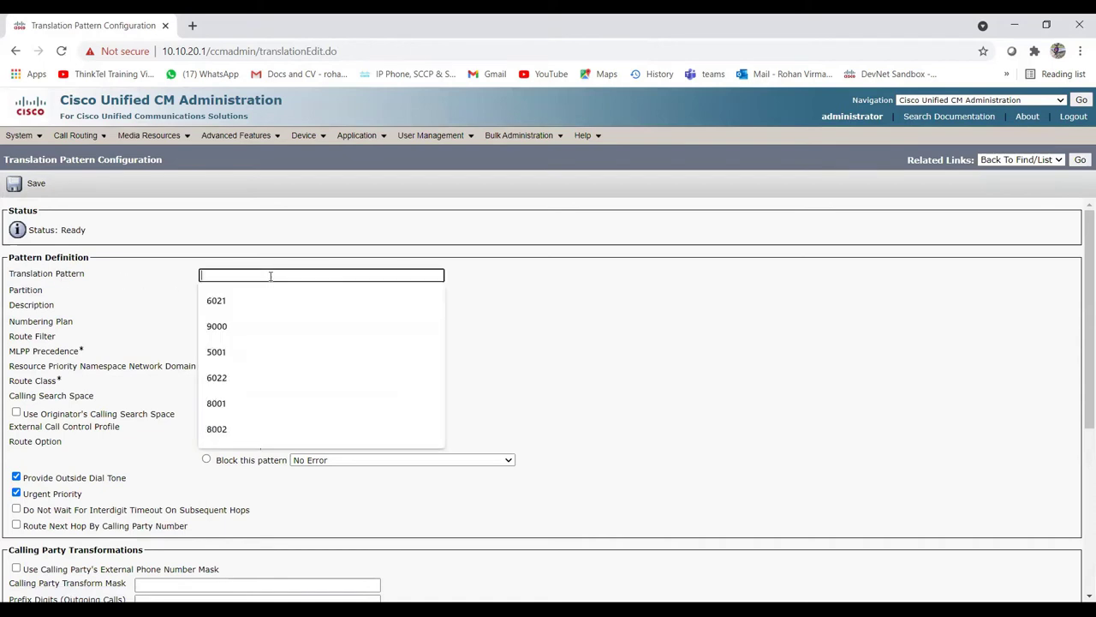
{"action": "type", "text": "2XXXX"}
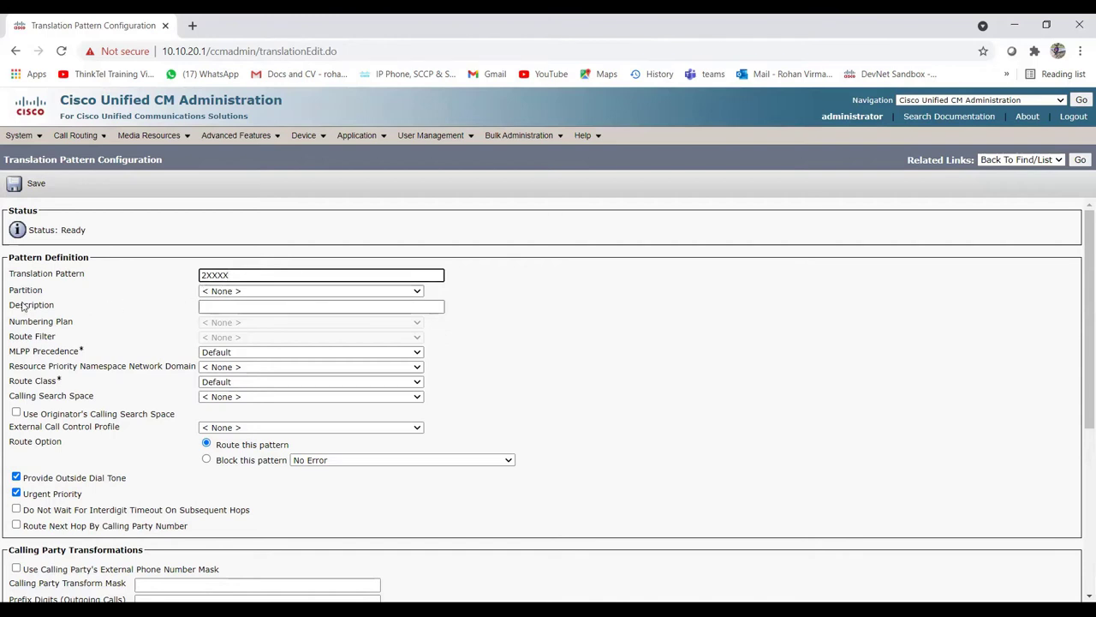
{"action": "left_click", "coordinate": [259, 291]}
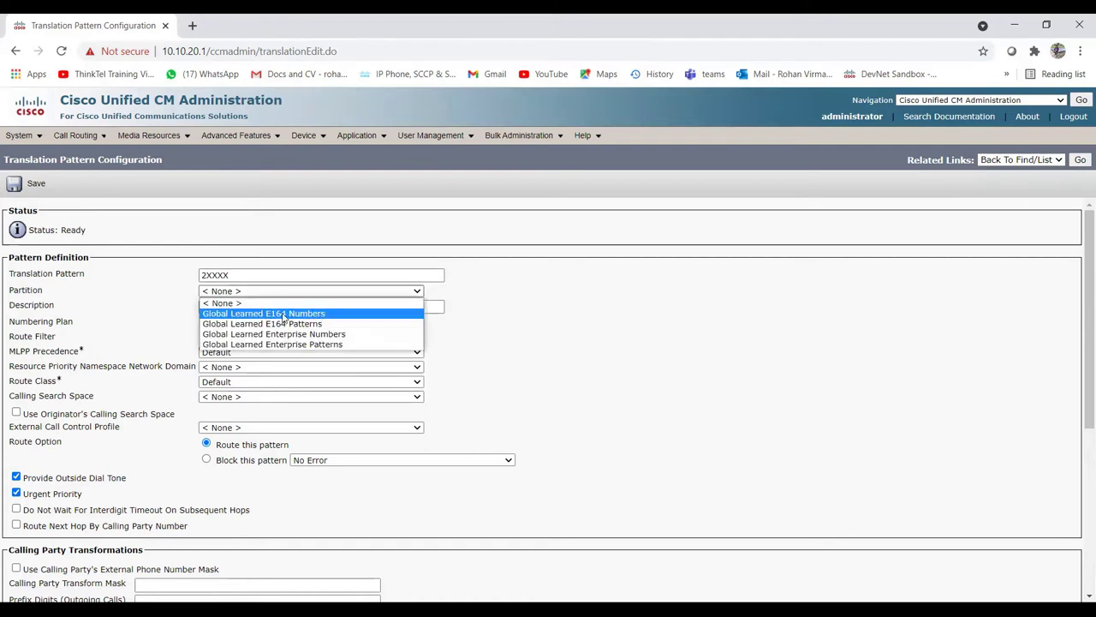
{"action": "left_click", "coordinate": [284, 314]}
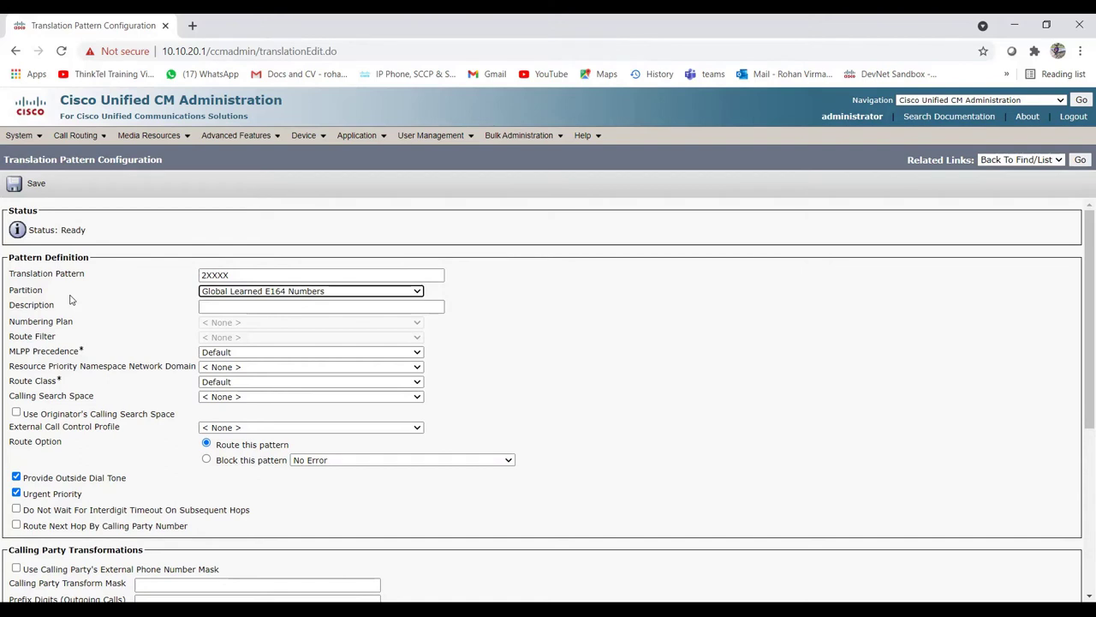
{"action": "left_click_drag", "start_coordinate": [38, 294], "coordinate": [7, 293]}
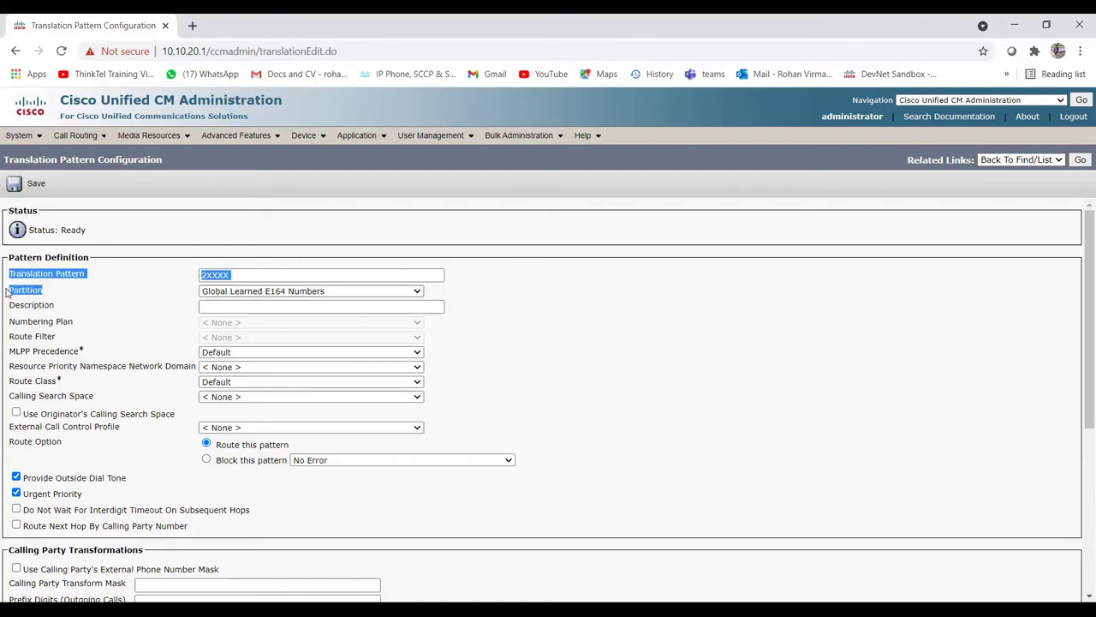
{"action": "left_click", "coordinate": [63, 293]}
{"action": "left_click_drag", "start_coordinate": [89, 276], "coordinate": [14, 275]}
{"action": "left_click", "coordinate": [54, 288]}
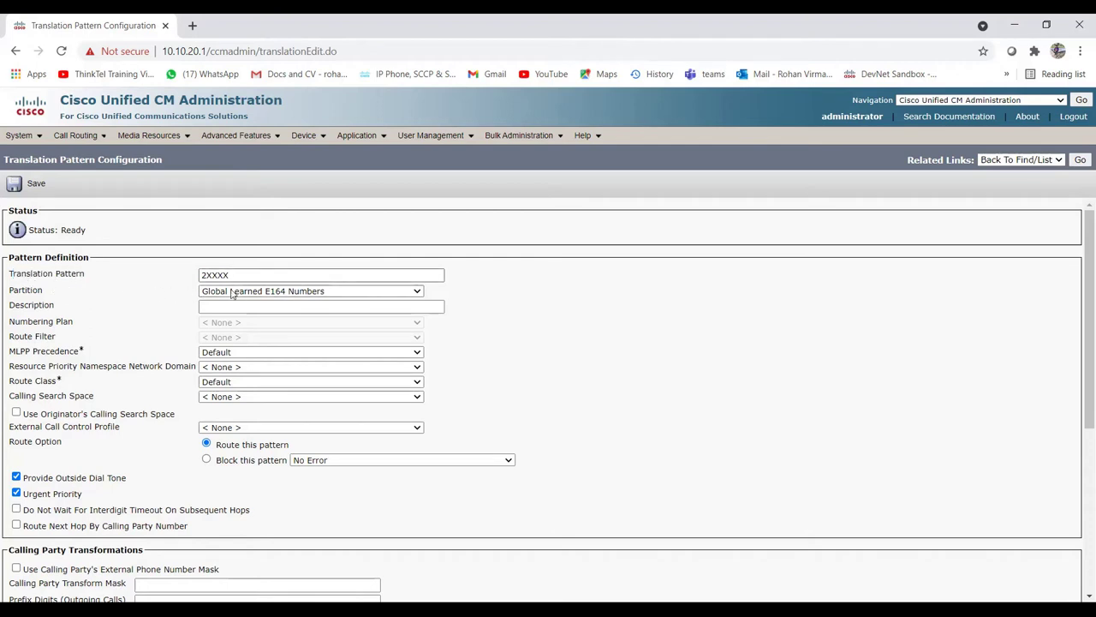
Step: Give the translation pattern the description '5 digits plan'
{"action": "left_click", "coordinate": [227, 306]}
{"action": "type", "text": "5digi"}
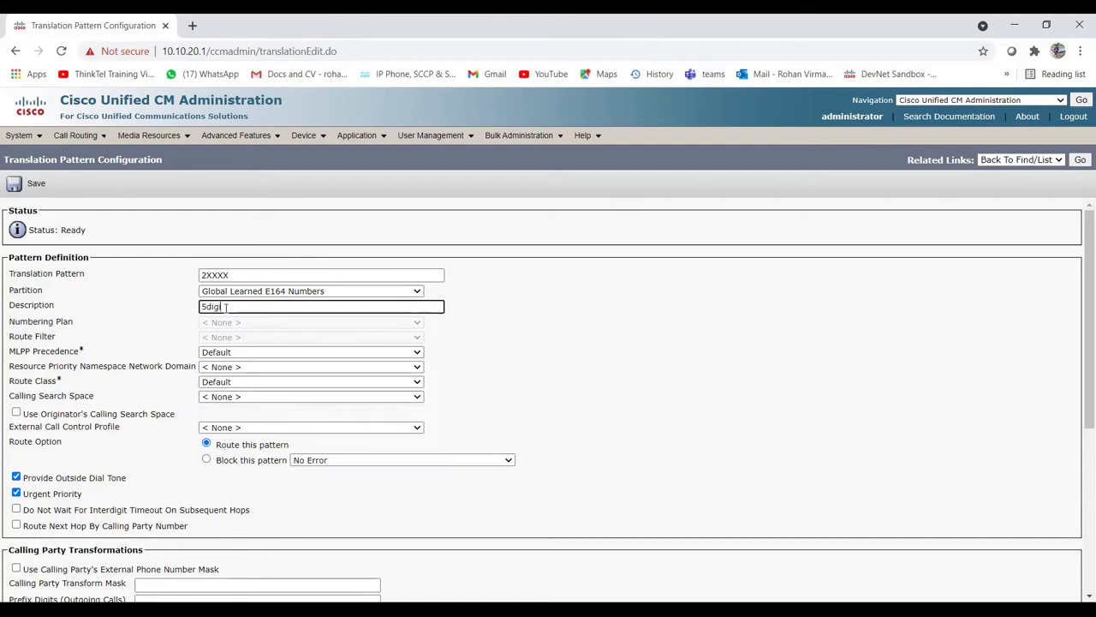
{"action": "type", "text": "ts plan"}
{"action": "left_click", "coordinate": [206, 306]}
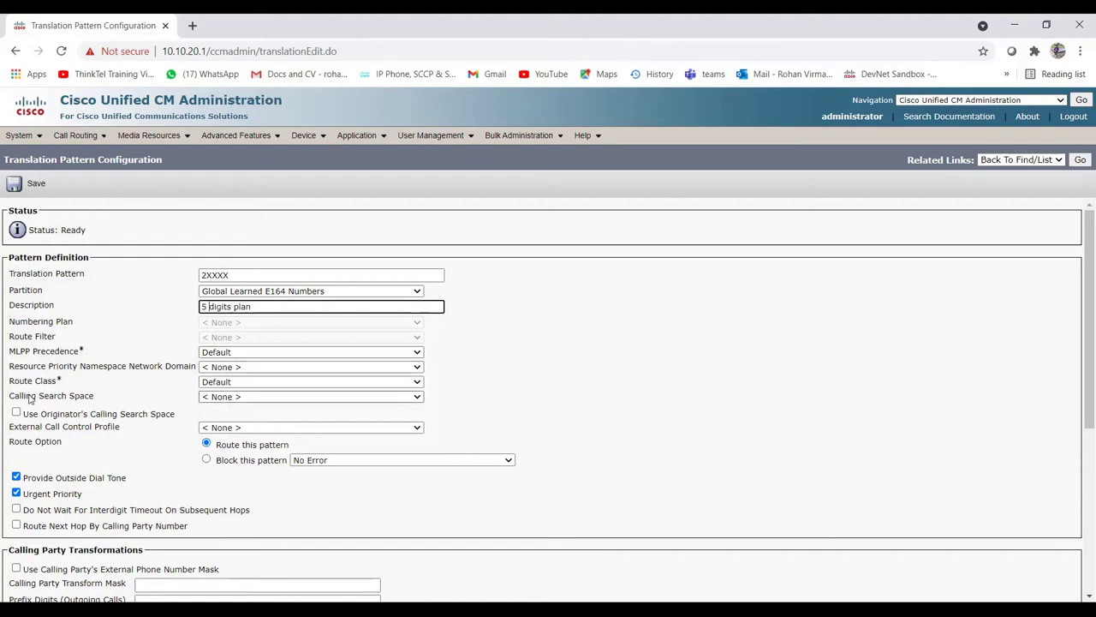
{"action": "scroll", "coordinate": [142, 399], "scroll_direction": "down", "scroll_amount": 1}
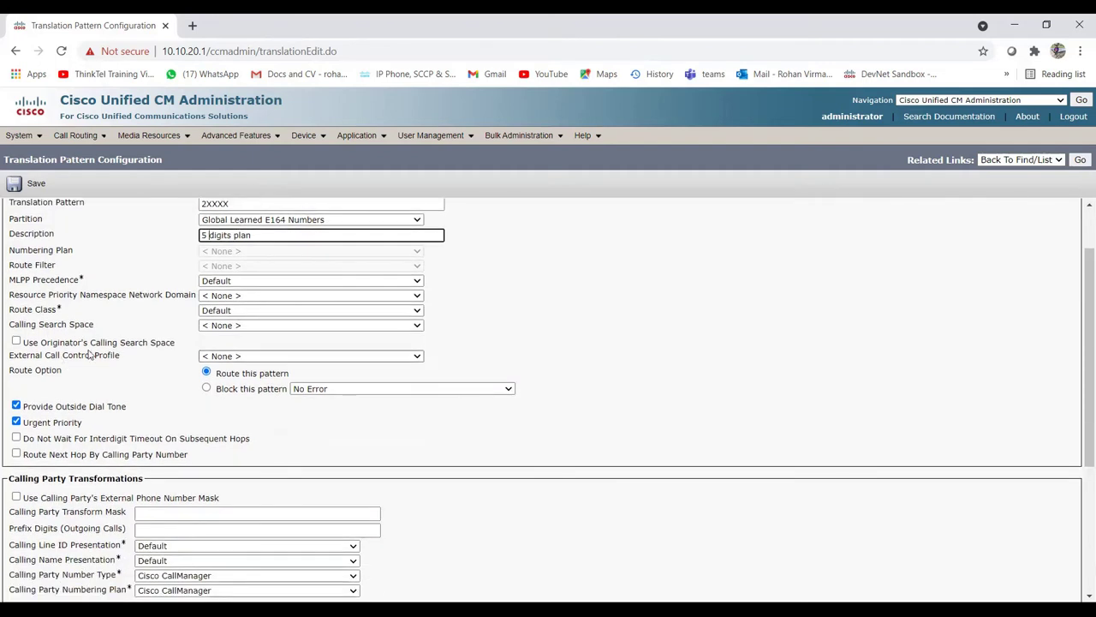
{"action": "scroll", "coordinate": [152, 364], "scroll_direction": "up", "scroll_amount": 1}
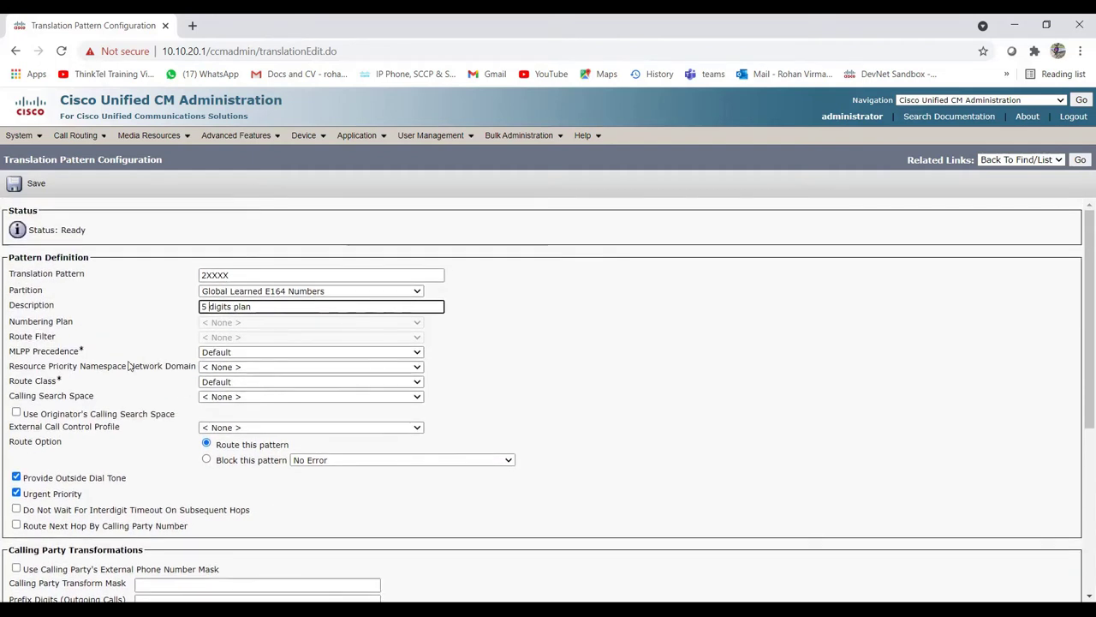
{"action": "left_click", "coordinate": [221, 398]}
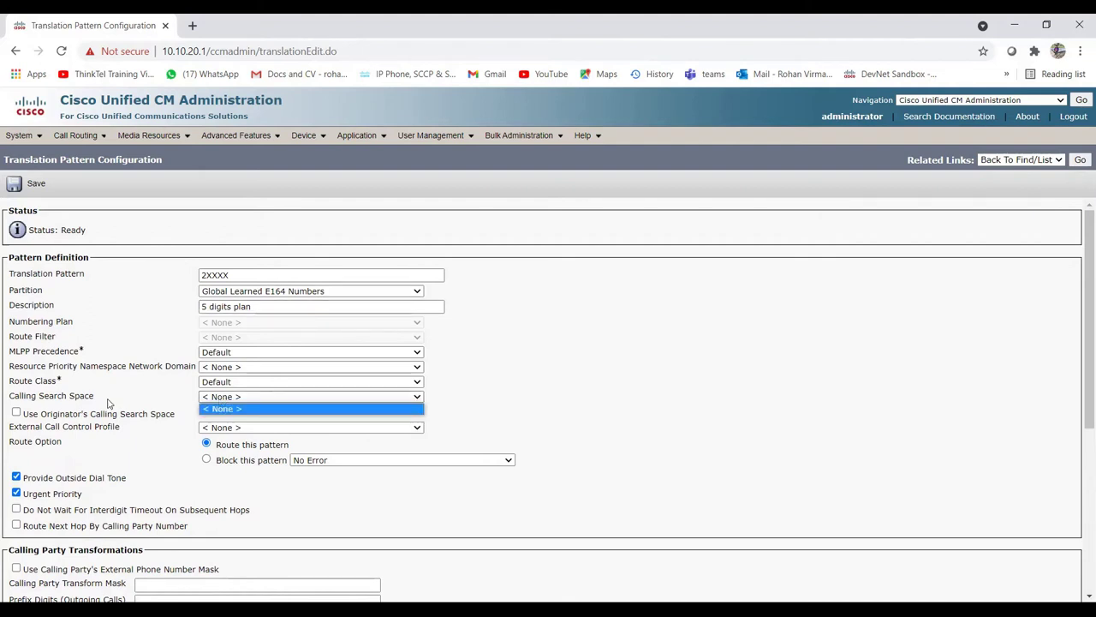
{"action": "left_click_drag", "start_coordinate": [96, 396], "coordinate": [11, 399]}
{"action": "left_click", "coordinate": [82, 395]}
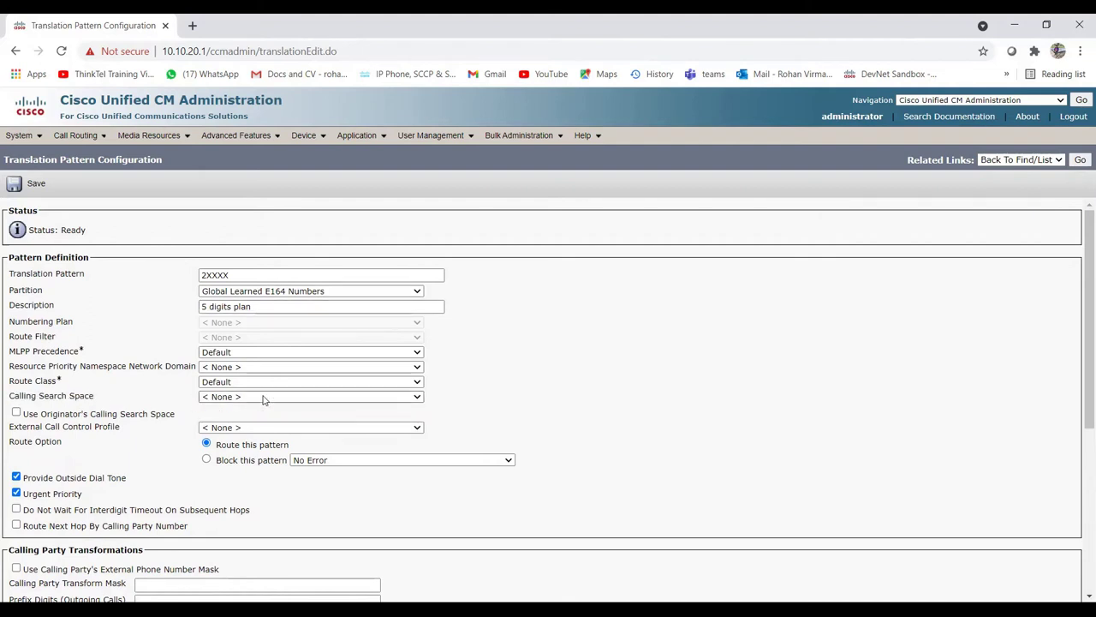
{"action": "left_click", "coordinate": [242, 397]}
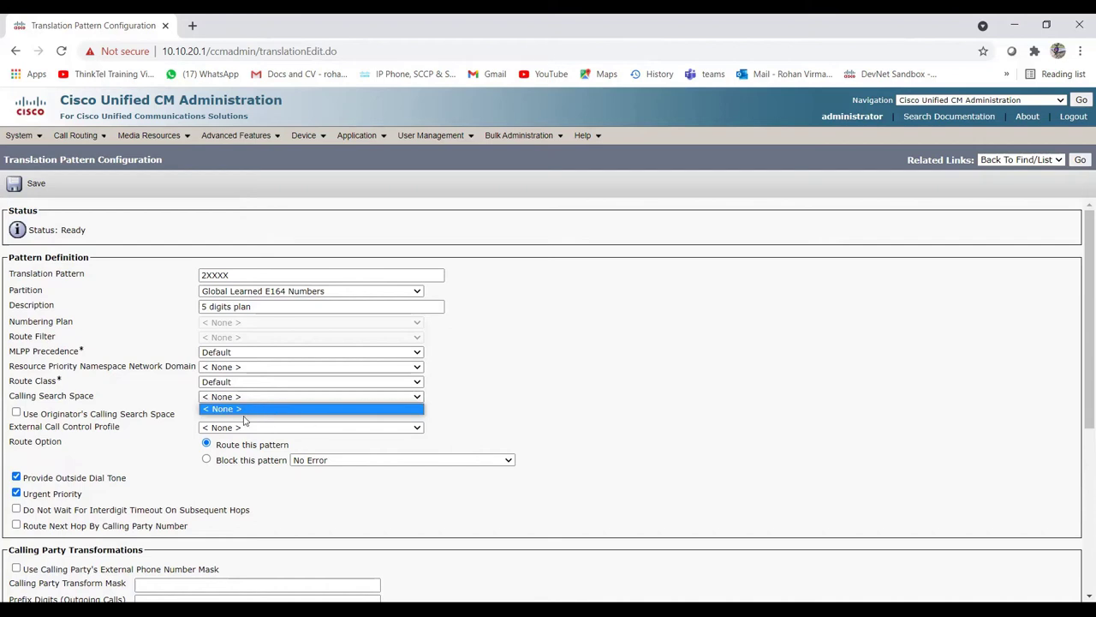
{"action": "left_click", "coordinate": [262, 291]}
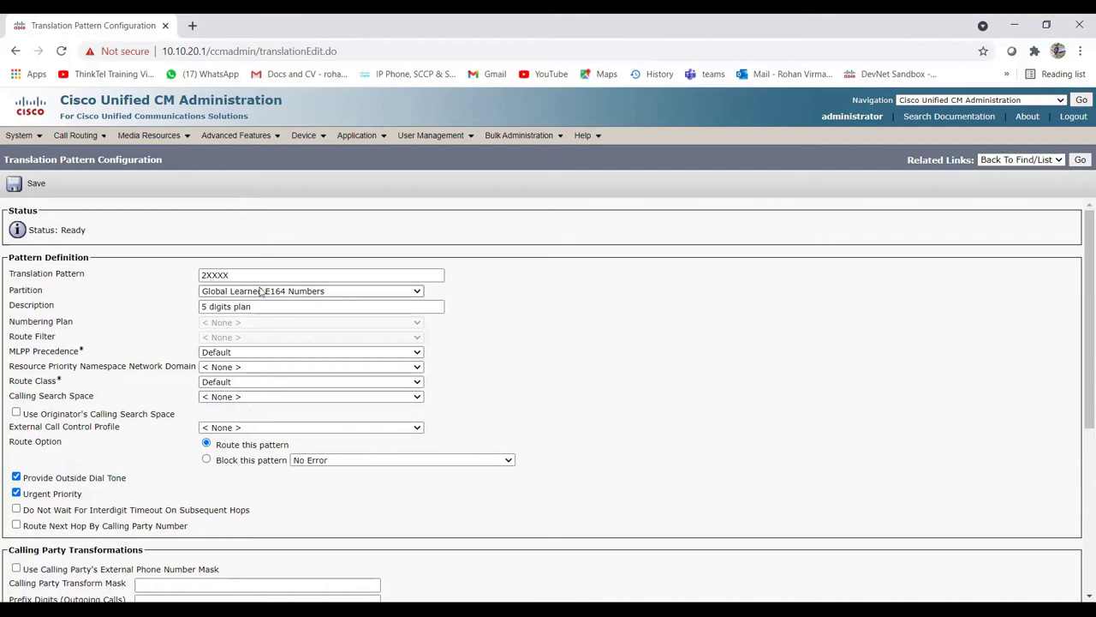
{"action": "left_click", "coordinate": [261, 291]}
{"action": "left_click", "coordinate": [220, 306]}
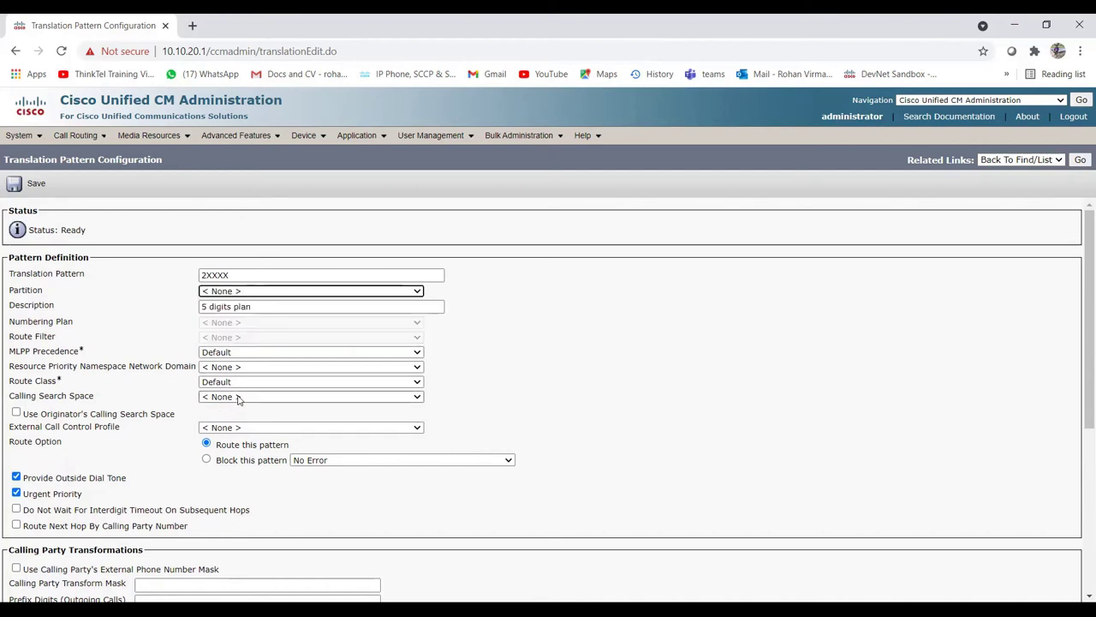
{"action": "left_click", "coordinate": [239, 397]}
{"action": "left_click", "coordinate": [213, 410]}
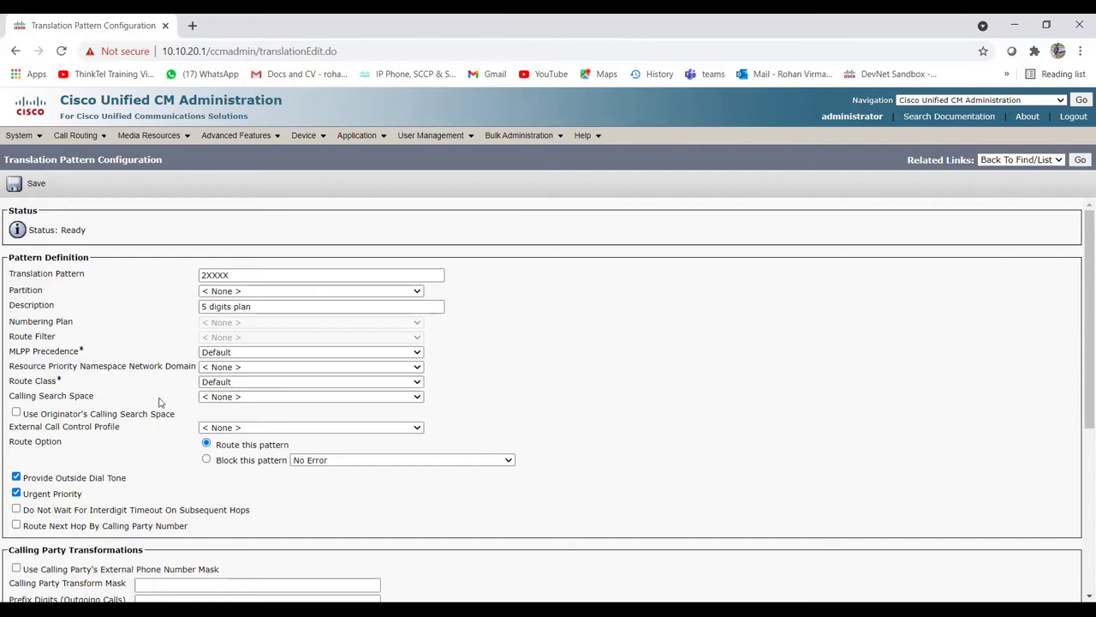
{"action": "scroll", "coordinate": [163, 394], "scroll_direction": "down", "scroll_amount": 2}
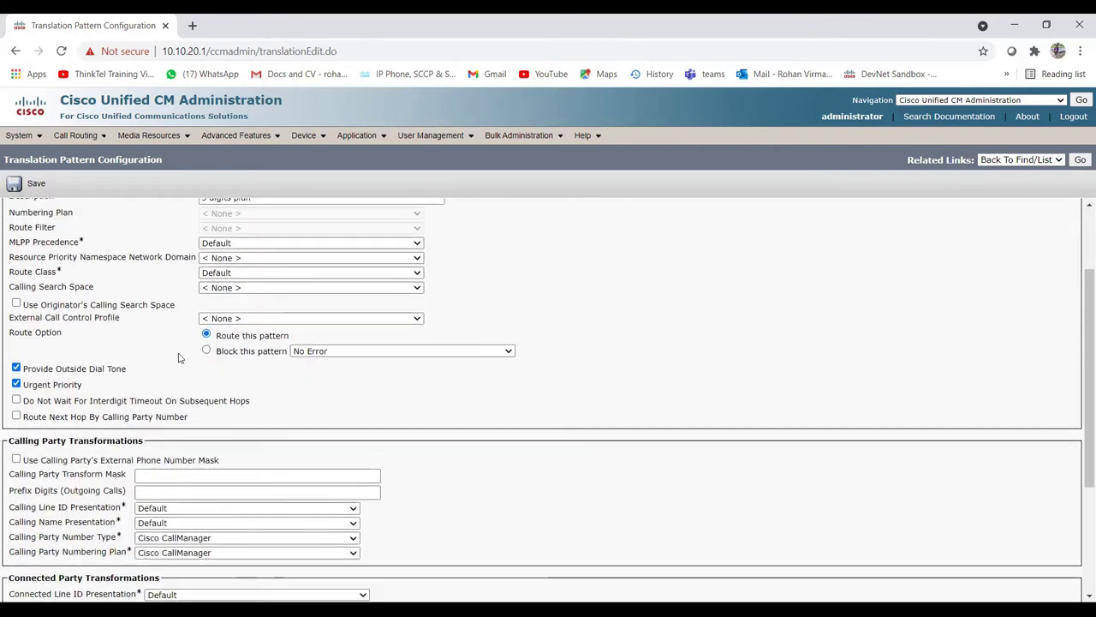
{"action": "scroll", "coordinate": [178, 358], "scroll_direction": "up", "scroll_amount": 1}
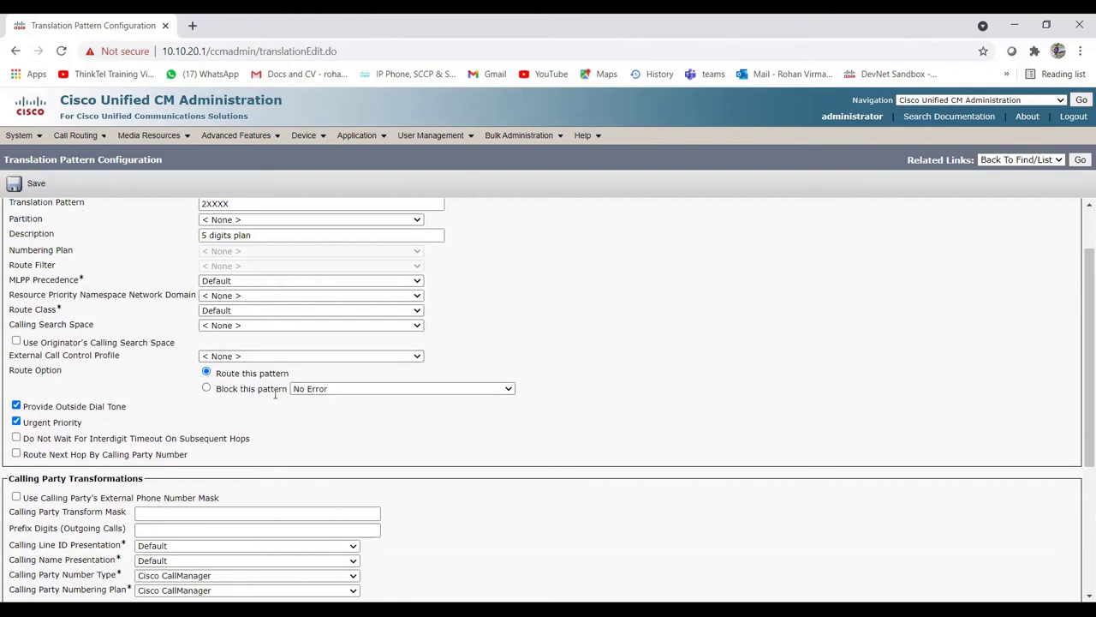
{"action": "scroll", "coordinate": [238, 390], "scroll_direction": "up", "scroll_amount": 2}
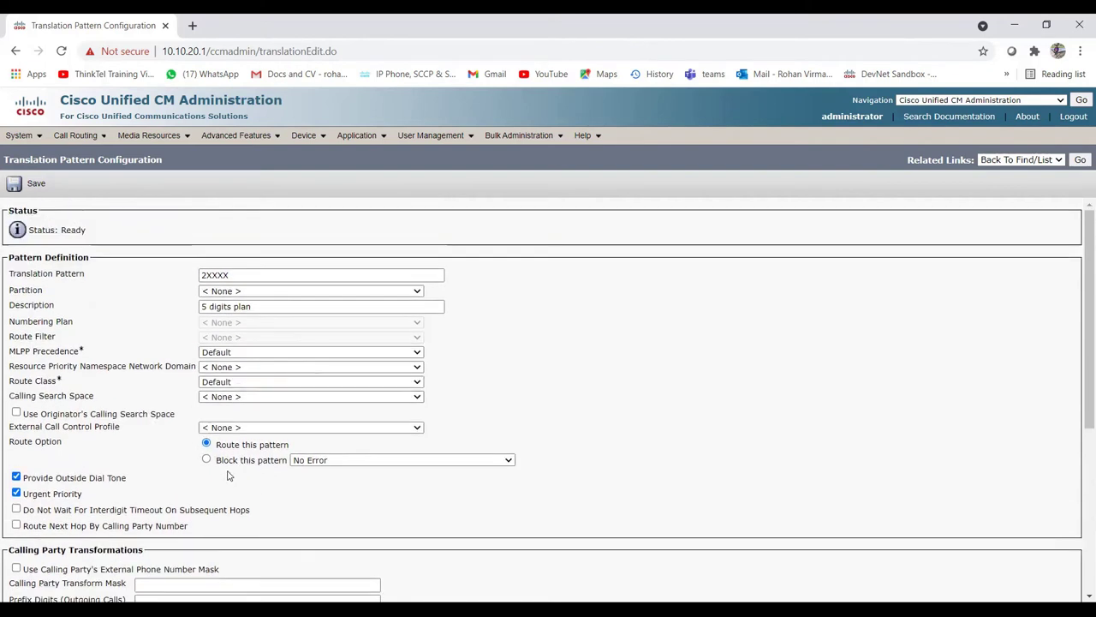
{"action": "left_click", "coordinate": [226, 275]}
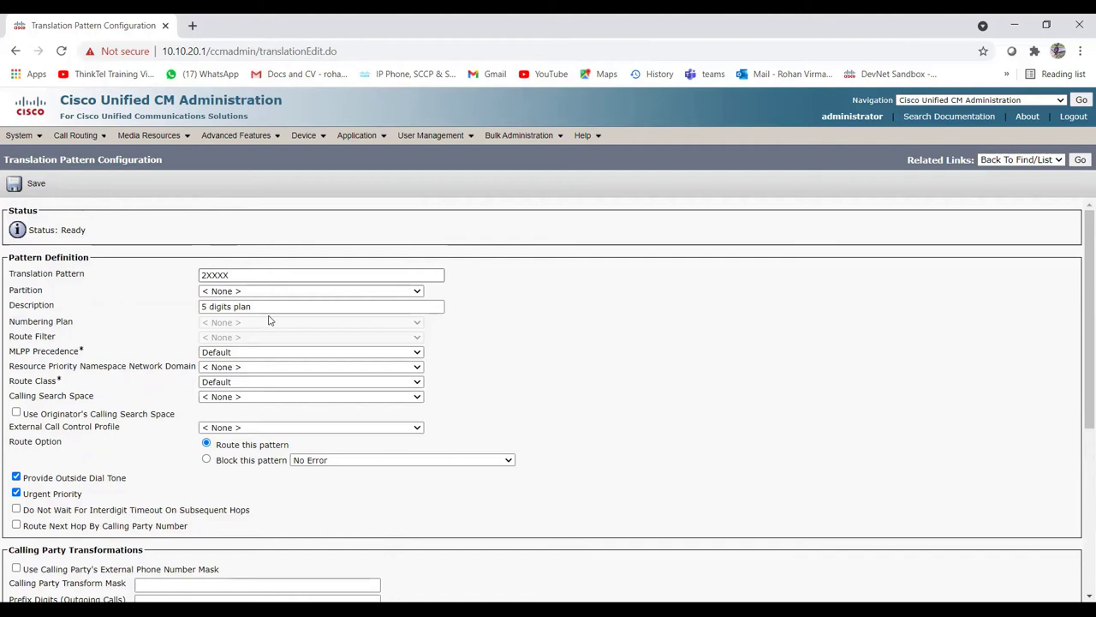
{"action": "left_click", "coordinate": [207, 459]}
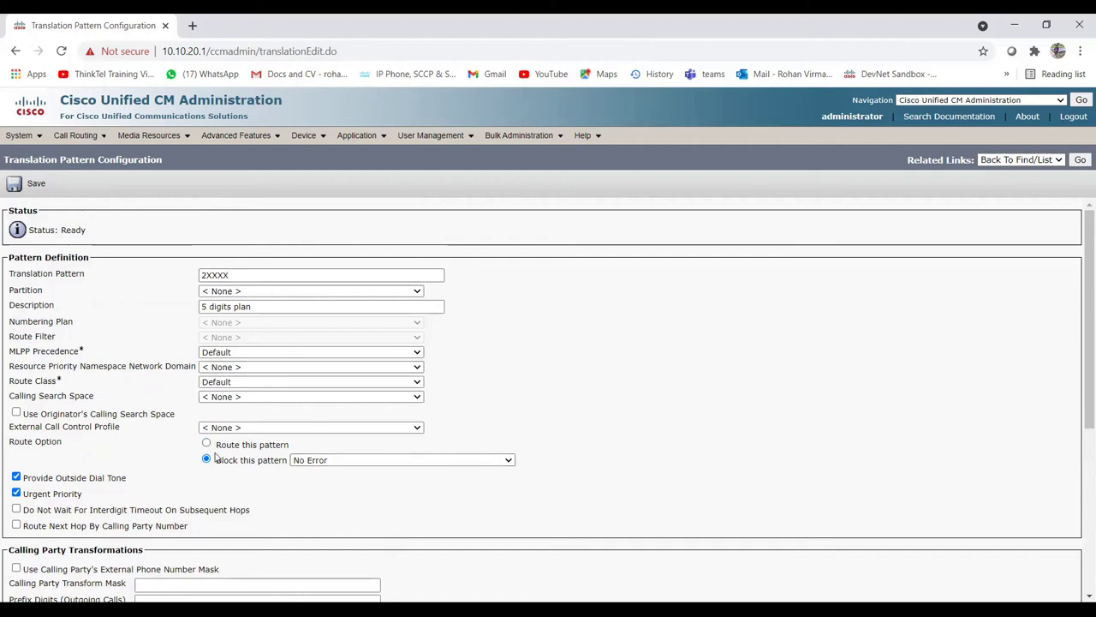
{"action": "left_click", "coordinate": [206, 444]}
{"action": "scroll", "coordinate": [128, 422], "scroll_direction": "down", "scroll_amount": 1}
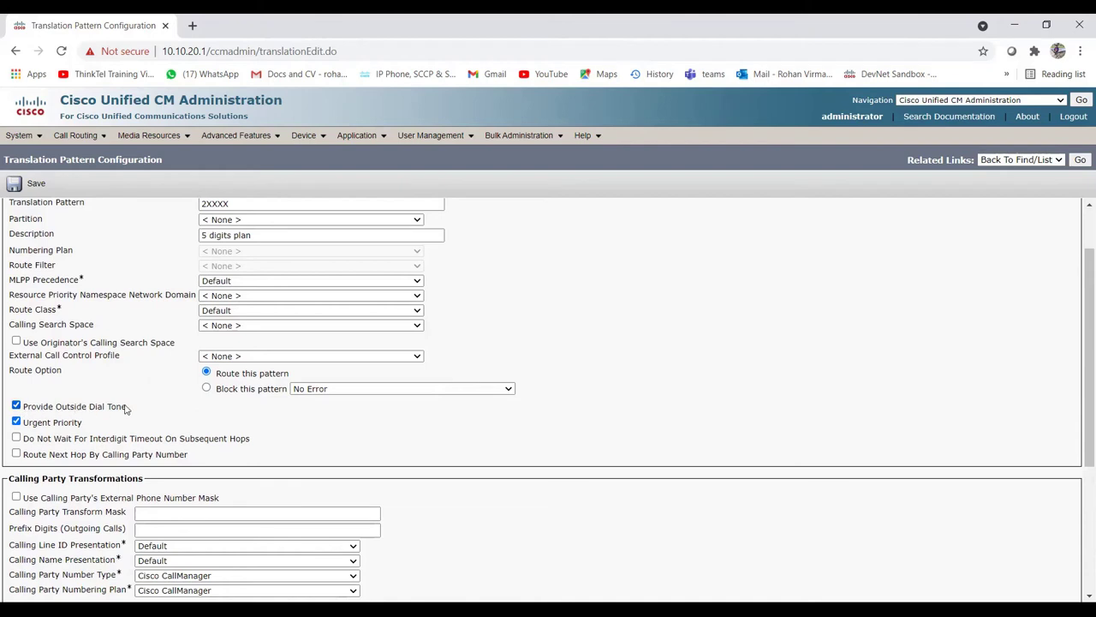
{"action": "scroll", "coordinate": [153, 409], "scroll_direction": "up", "scroll_amount": 1}
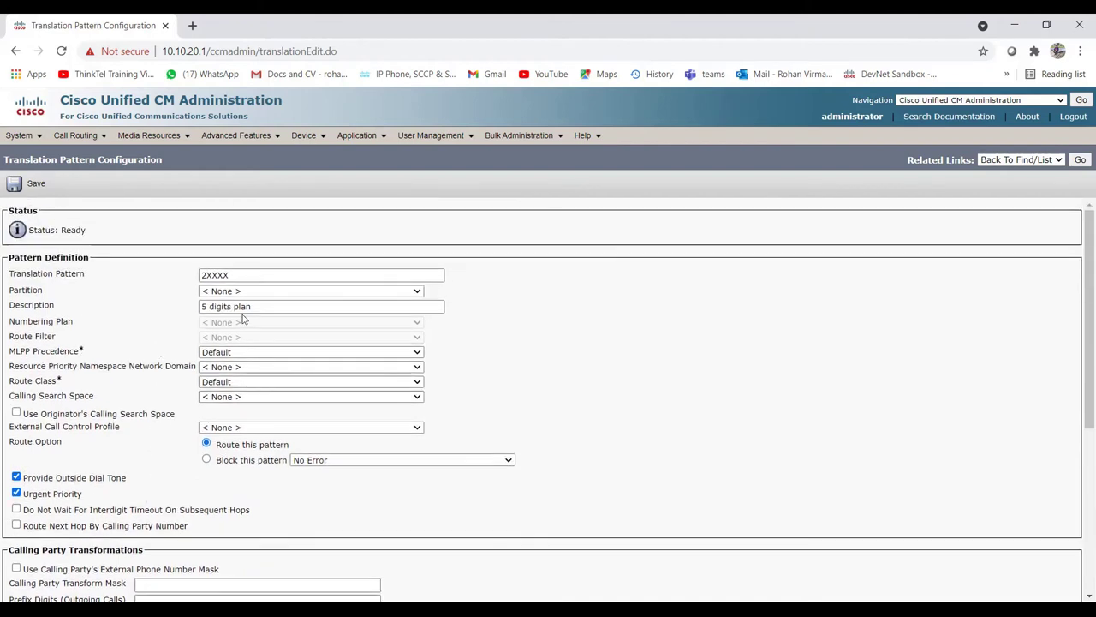
{"action": "scroll", "coordinate": [124, 409], "scroll_direction": "down", "scroll_amount": 1}
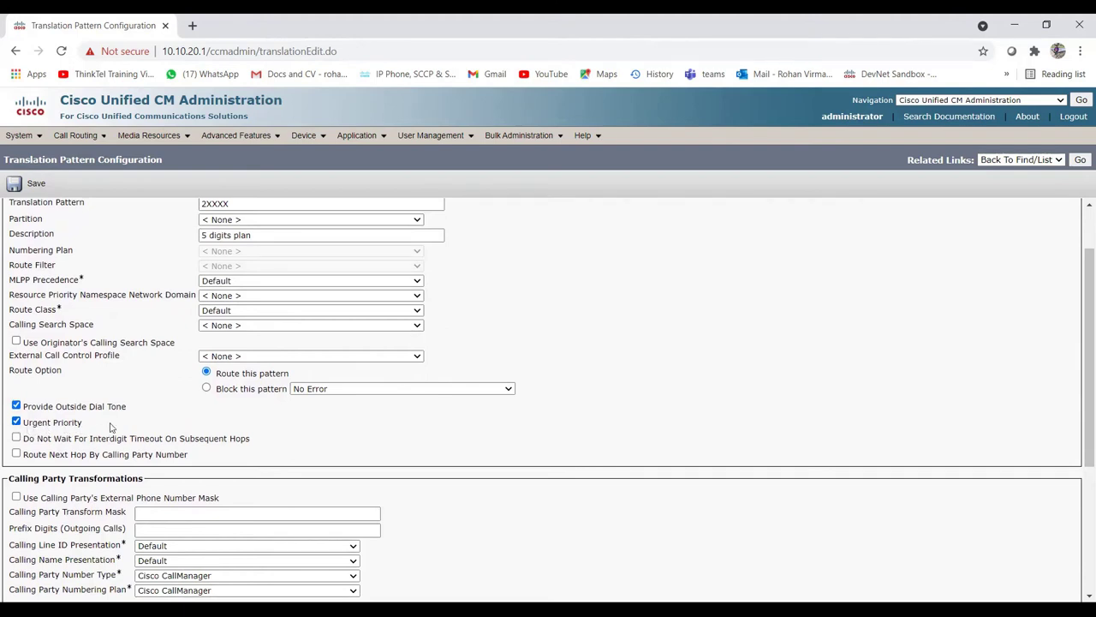
{"action": "left_click", "coordinate": [17, 423]}
{"action": "left_click", "coordinate": [16, 422]}
{"action": "scroll", "coordinate": [169, 429], "scroll_direction": "up", "scroll_amount": 1}
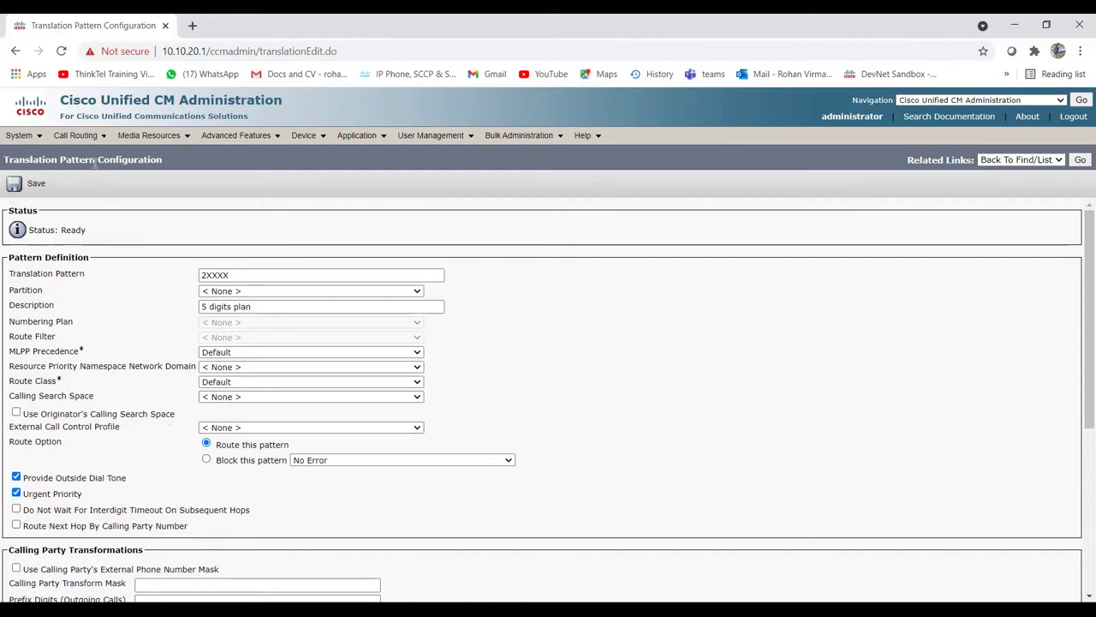
{"action": "left_click_drag", "start_coordinate": [94, 163], "coordinate": [77, 163]}
{"action": "left_click", "coordinate": [61, 160]}
{"action": "left_click_drag", "start_coordinate": [5, 159], "coordinate": [128, 161]}
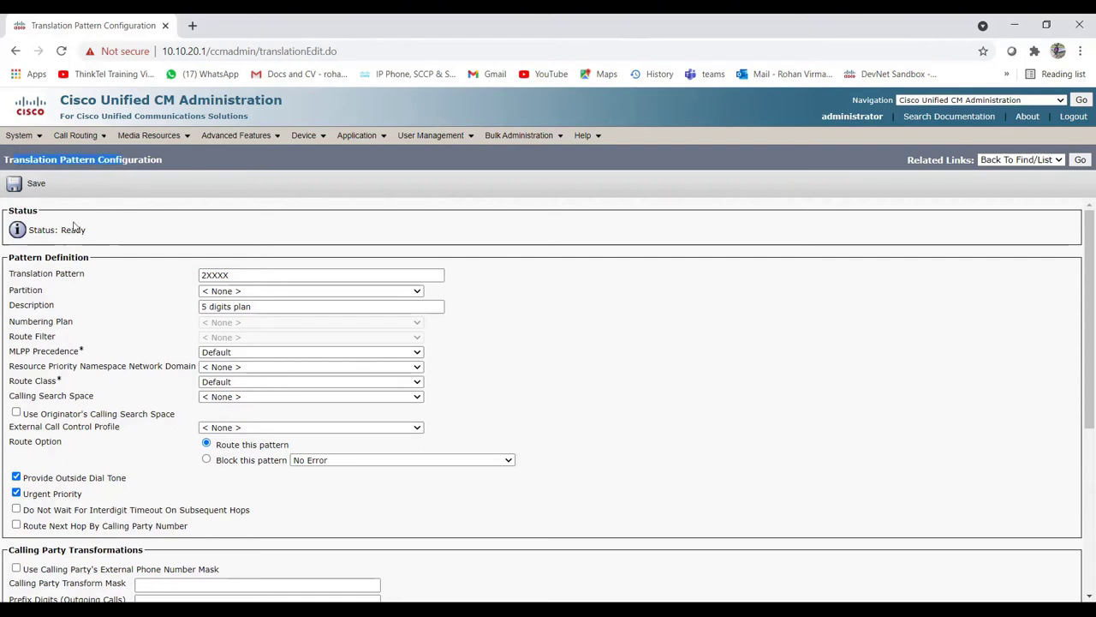
{"action": "left_click", "coordinate": [132, 504]}
{"action": "scroll", "coordinate": [133, 503], "scroll_direction": "down", "scroll_amount": 1}
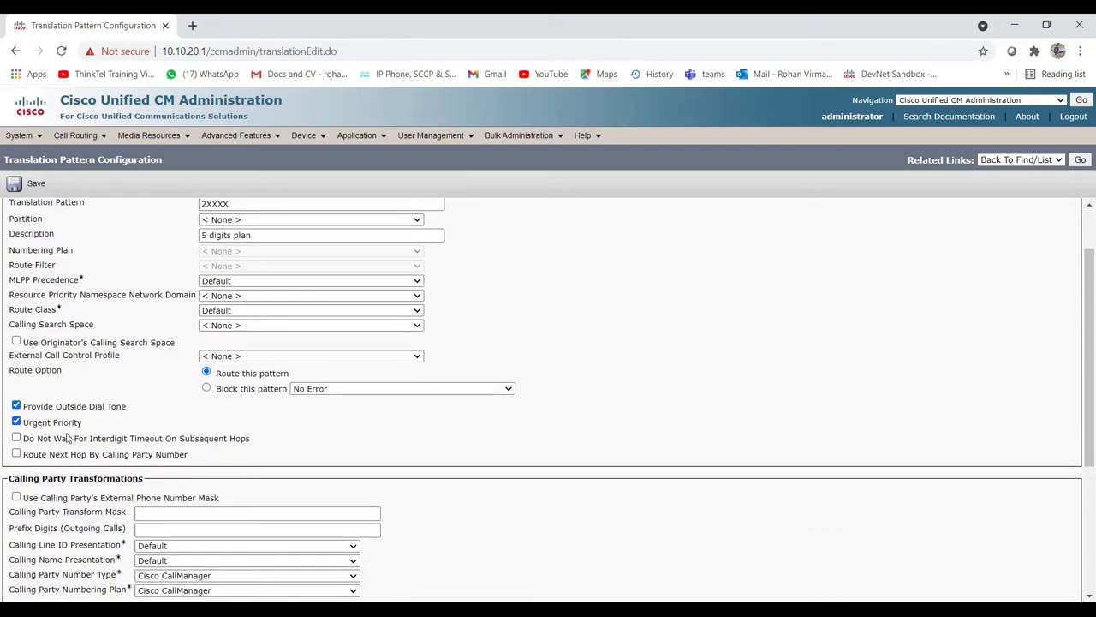
{"action": "scroll", "coordinate": [67, 437], "scroll_direction": "down", "scroll_amount": 3}
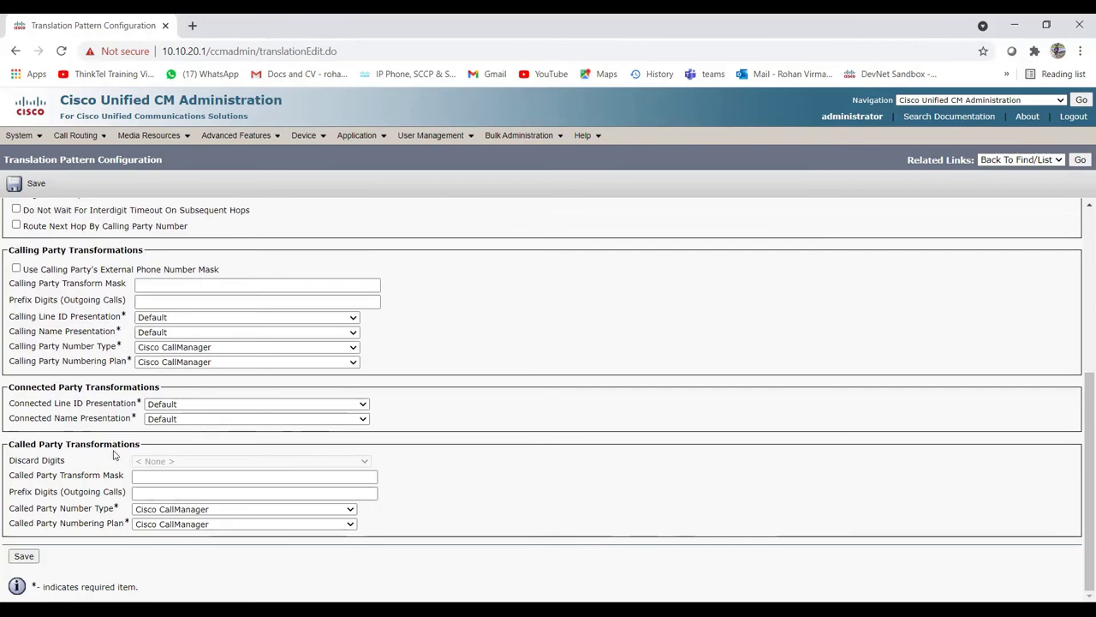
{"action": "scroll", "coordinate": [85, 441], "scroll_direction": "up", "scroll_amount": 2}
{"action": "scroll", "coordinate": [104, 446], "scroll_direction": "up", "scroll_amount": 2}
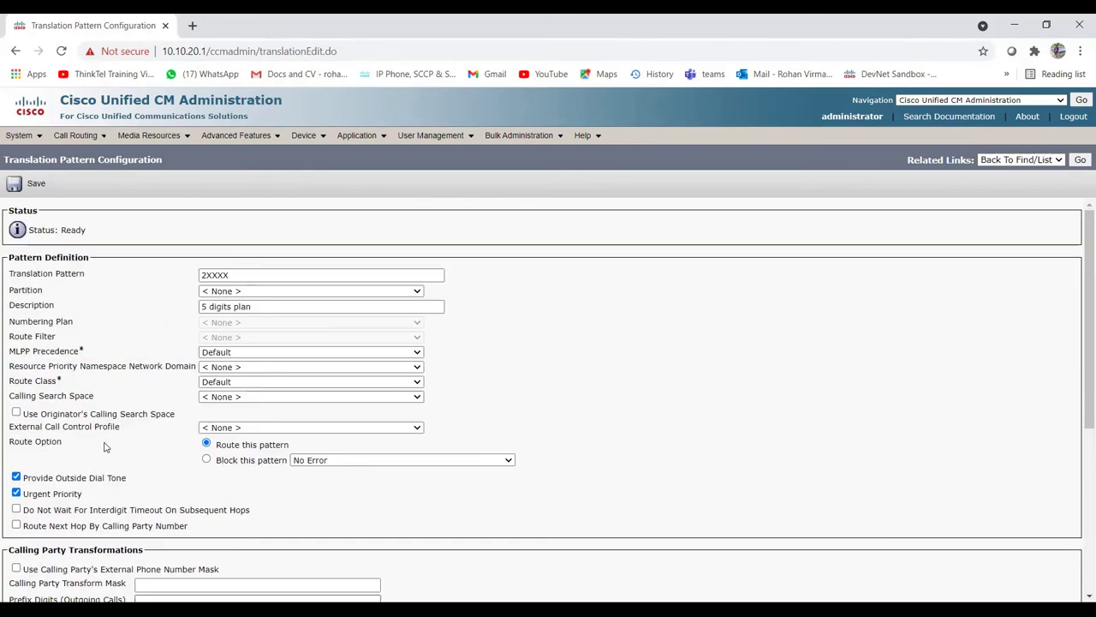
{"action": "left_click", "coordinate": [203, 275]}
{"action": "key", "text": "Delete"}
{"action": "type", "text": "2"}
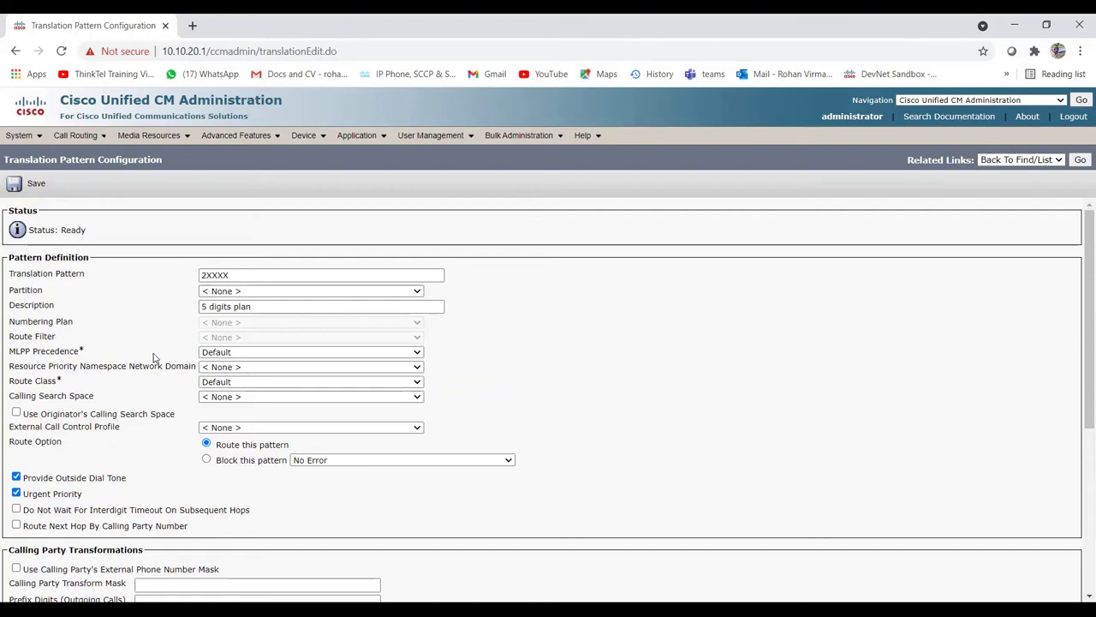
{"action": "scroll", "coordinate": [154, 358], "scroll_direction": "down", "scroll_amount": 2}
{"action": "scroll", "coordinate": [154, 358], "scroll_direction": "up", "scroll_amount": 2}
{"action": "left_click", "coordinate": [202, 275]}
{"action": "scroll", "coordinate": [150, 418], "scroll_direction": "down", "scroll_amount": 3}
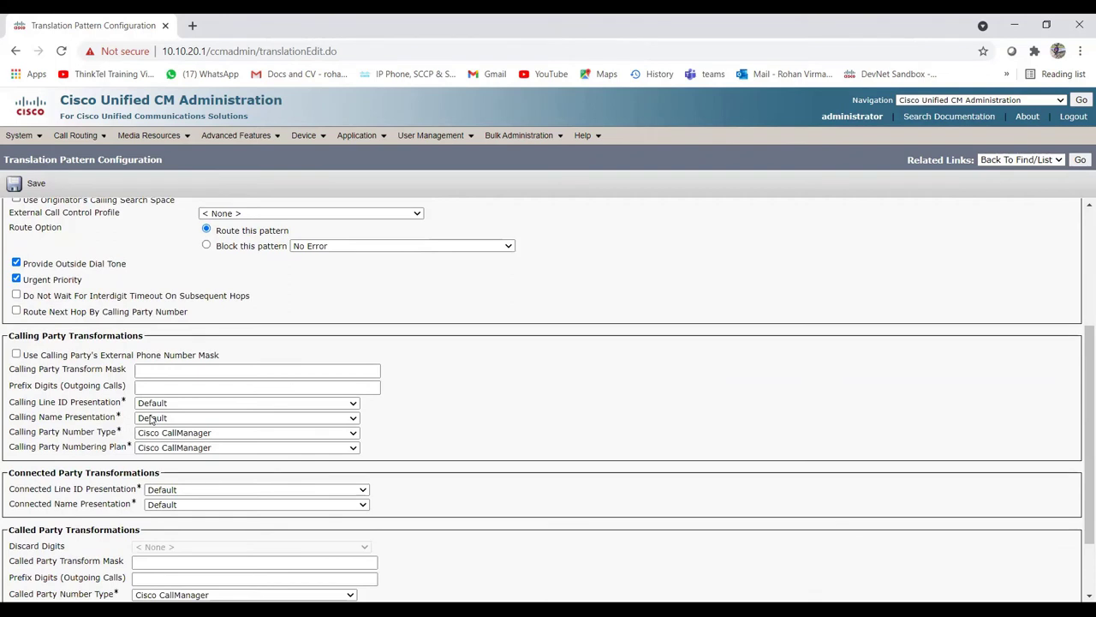
{"action": "scroll", "coordinate": [150, 418], "scroll_direction": "down", "scroll_amount": 1}
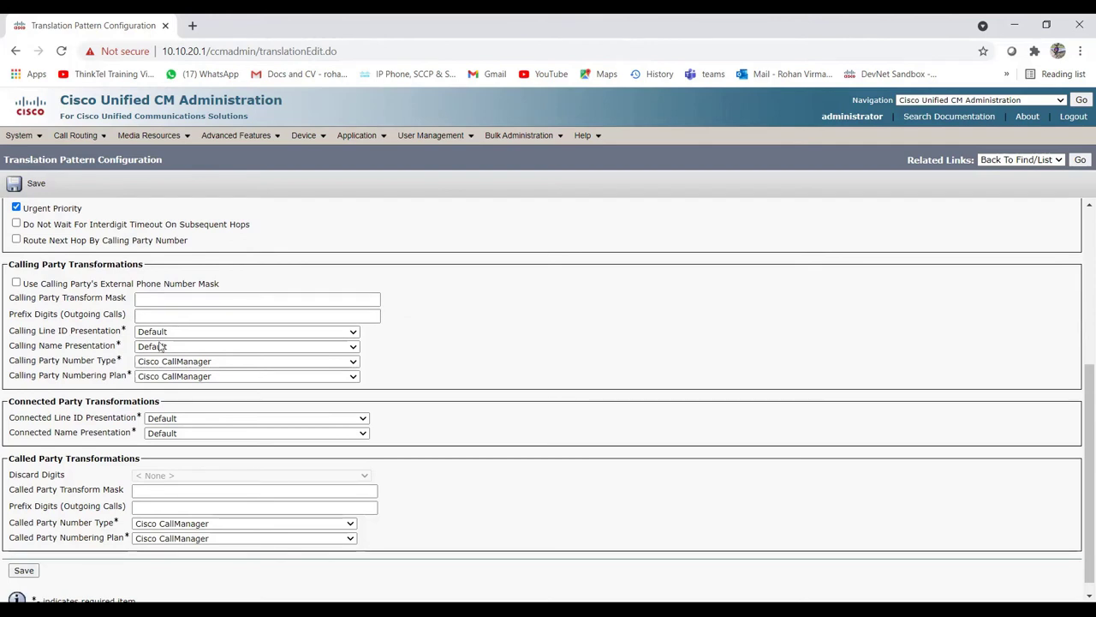
{"action": "scroll", "coordinate": [45, 482], "scroll_direction": "down", "scroll_amount": 1}
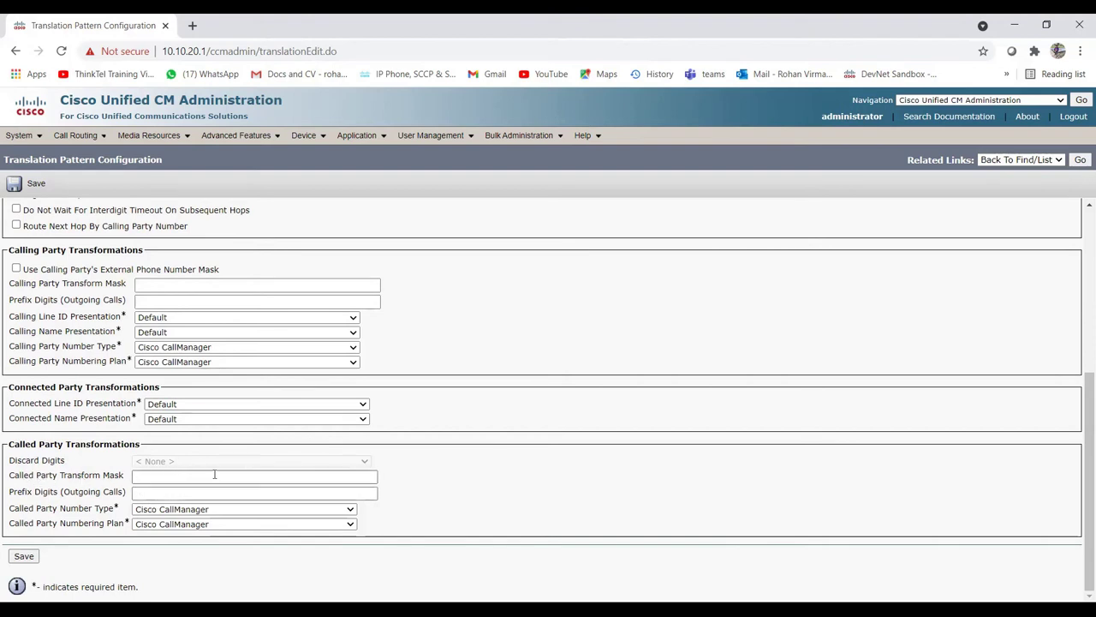
Step: Enter the called party prefix digits, trimming the extra digits to leave +12445
{"action": "left_click", "coordinate": [172, 493]}
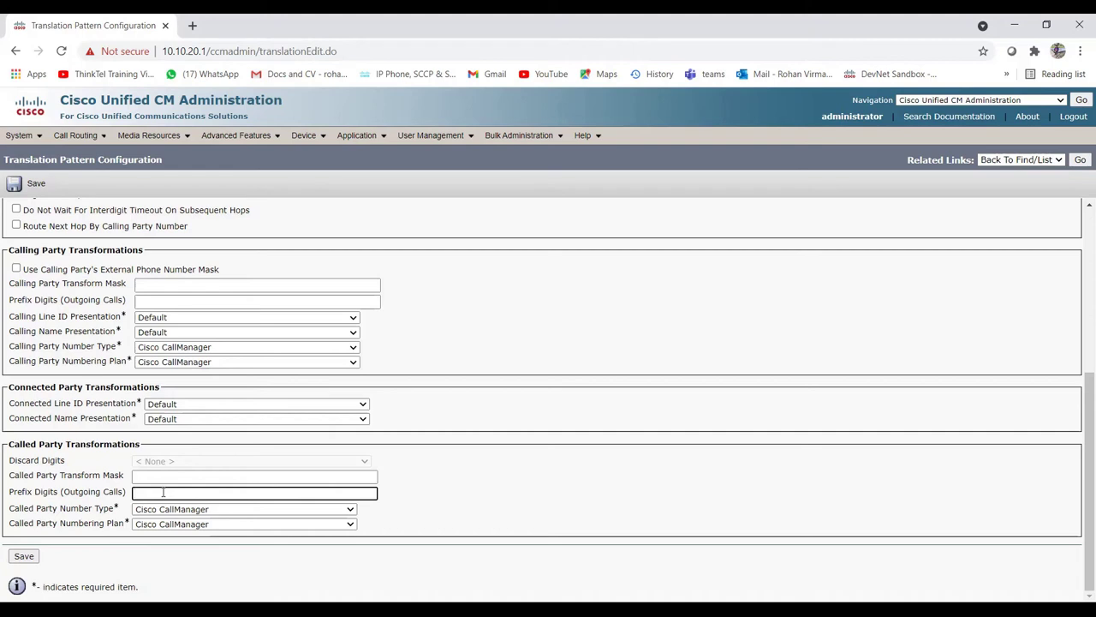
{"action": "type", "text": "+124"}
{"action": "type", "text": "45"}
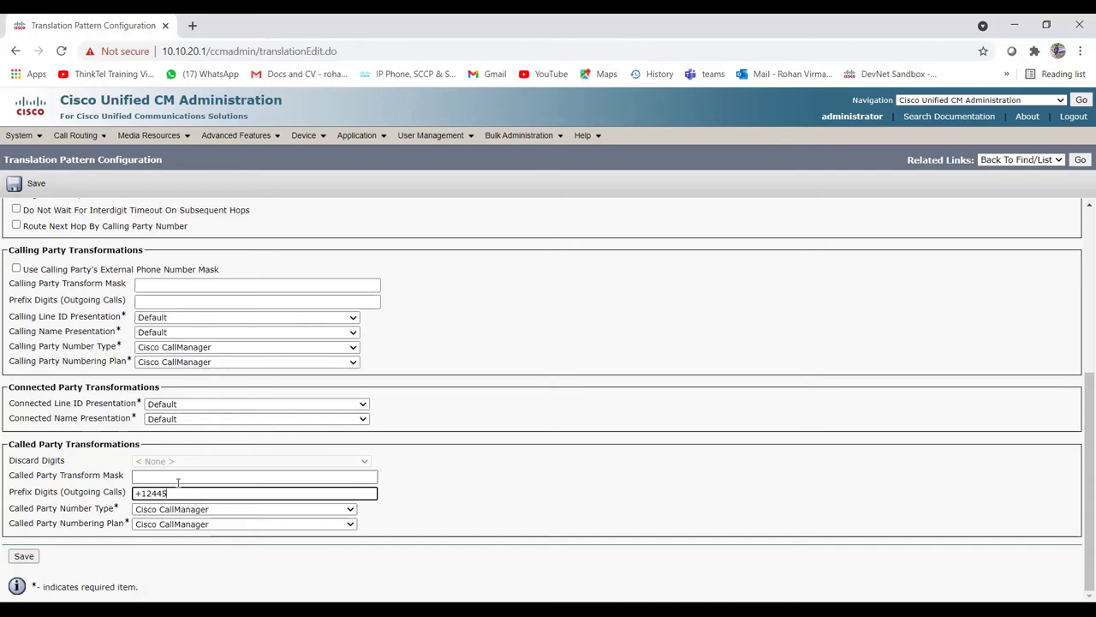
{"action": "type", "text": "21234"}
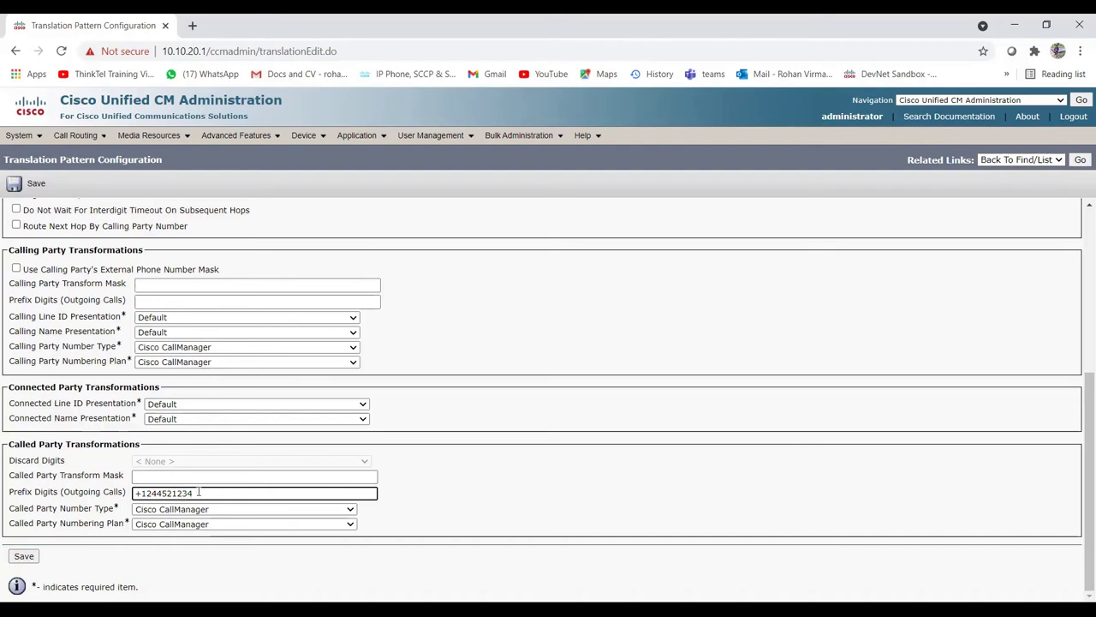
{"action": "left_click_drag", "start_coordinate": [198, 492], "coordinate": [143, 493]}
{"action": "left_click", "coordinate": [199, 493]}
{"action": "left_click_drag", "start_coordinate": [167, 494], "coordinate": [197, 494]}
{"action": "key", "text": "BackSpace"}
{"action": "left_click", "coordinate": [137, 494]}
{"action": "left_click_drag", "start_coordinate": [168, 493], "coordinate": [135, 493]}
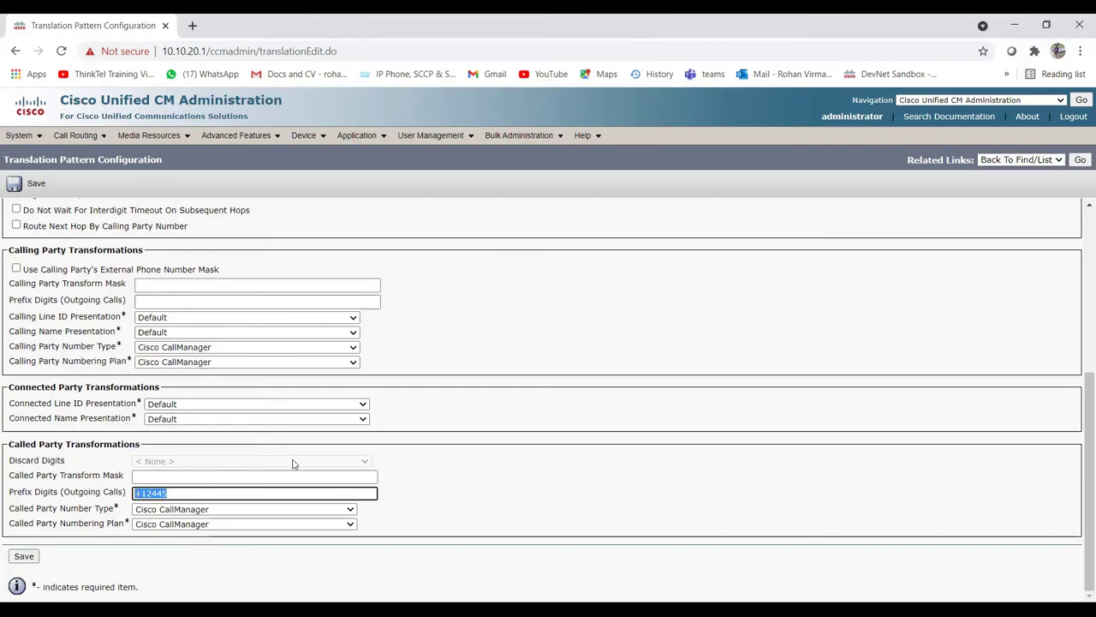
{"action": "left_click", "coordinate": [513, 466]}
Step: Re-edit the called party prefix digits field, retyping +12445
{"action": "scroll", "coordinate": [513, 466], "scroll_direction": "up", "scroll_amount": 5}
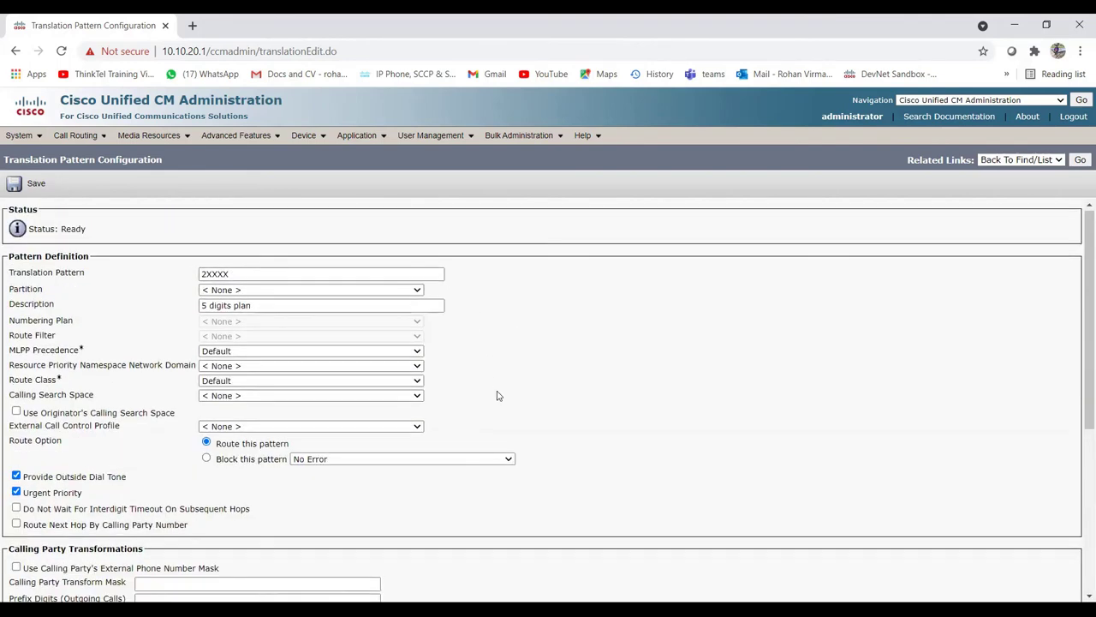
{"action": "scroll", "coordinate": [498, 392], "scroll_direction": "down", "scroll_amount": 1}
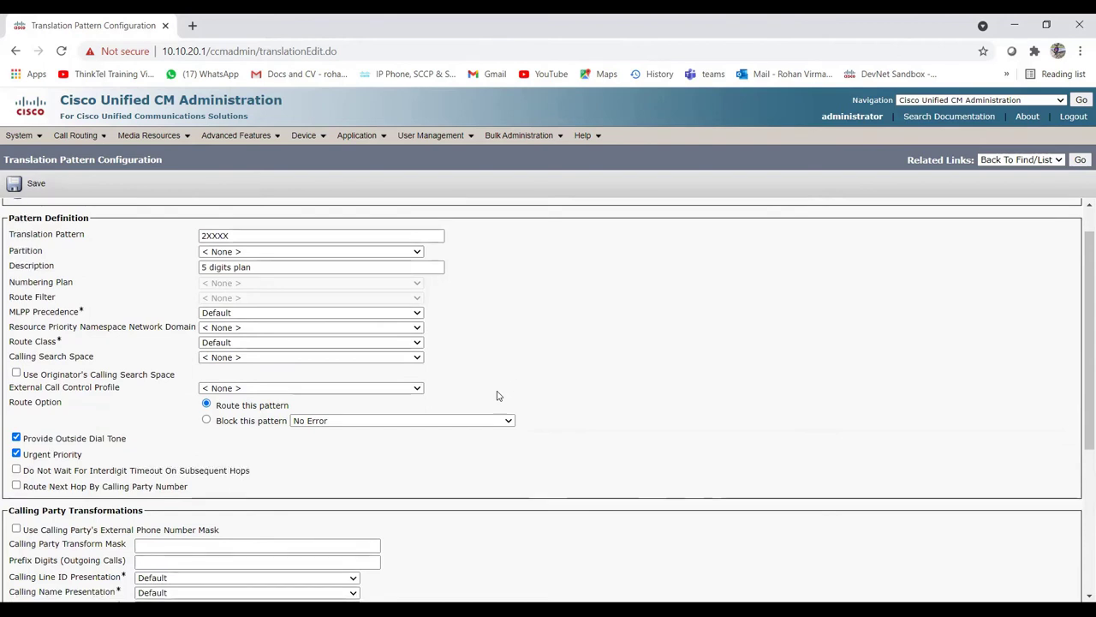
{"action": "scroll", "coordinate": [497, 396], "scroll_direction": "down", "scroll_amount": 3}
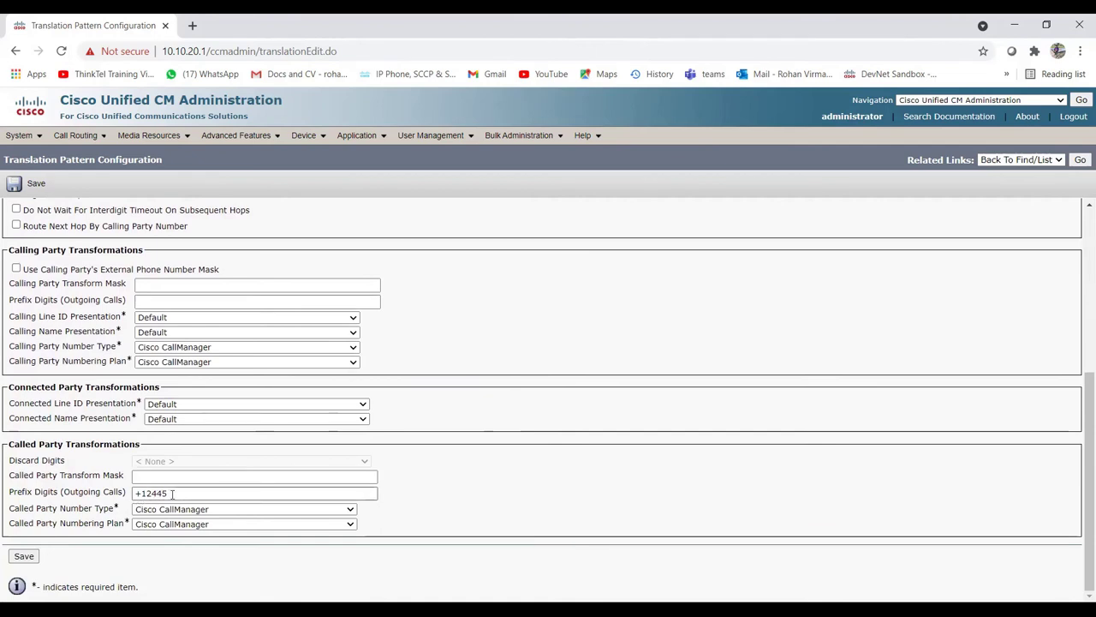
{"action": "left_click", "coordinate": [173, 494]}
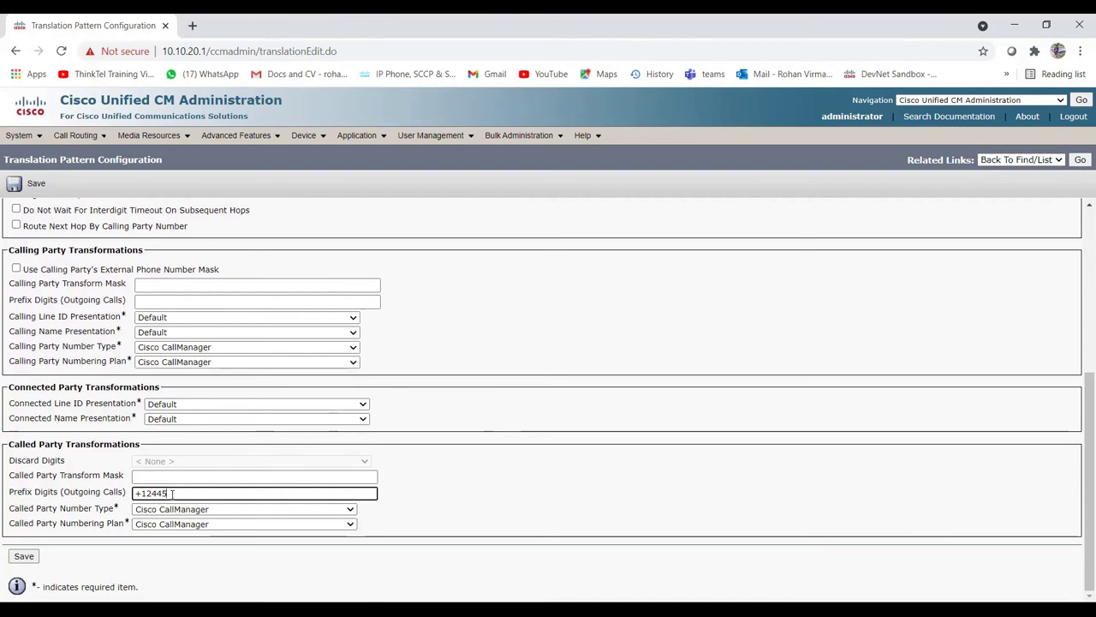
{"action": "type", "text": "1234"}
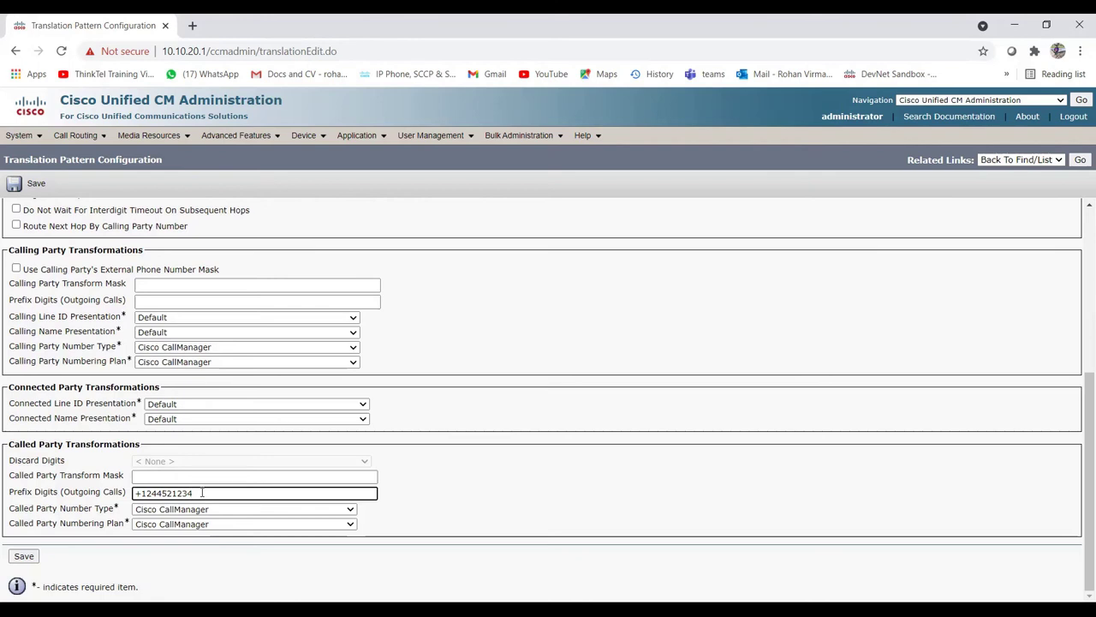
{"action": "key", "text": "BackSpace"}
{"action": "key", "text": "BackSpace"}
{"action": "key", "text": "BackSpace"}
{"action": "key", "text": "BackSpace"}
{"action": "key", "text": "BackSpace"}
{"action": "key", "text": "BackSpace"}
{"action": "key", "text": "BackSpace"}
{"action": "key", "text": "BackSpace"}
{"action": "type", "text": "+124"}
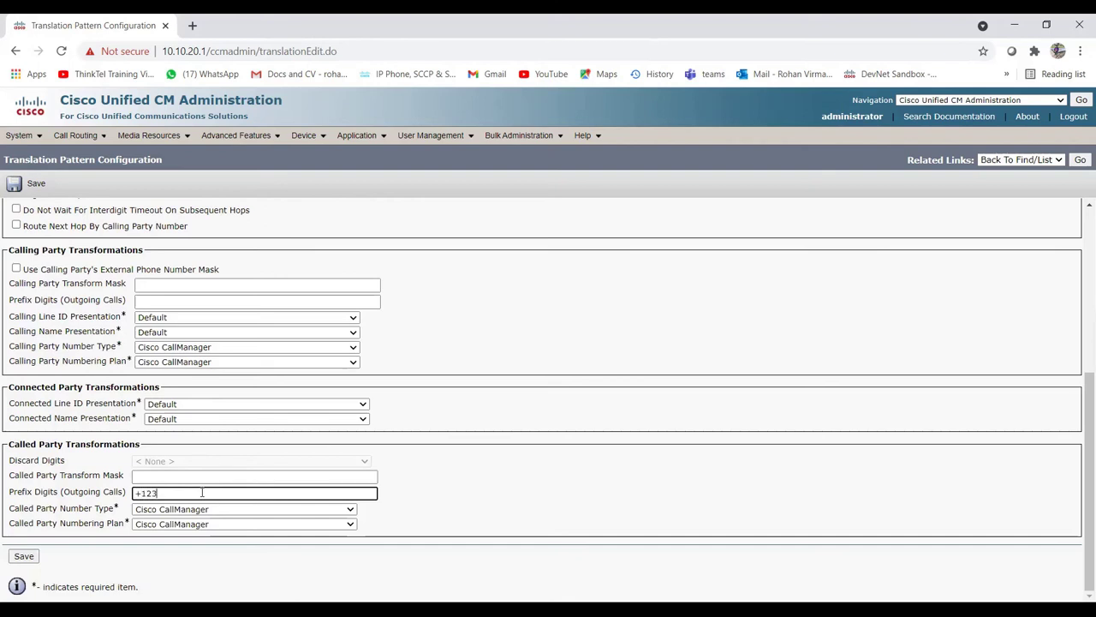
{"action": "type", "text": "45"}
Step: Save translation pattern 2XXXX (5 digits plan) with its +12445 called party prefix
{"action": "left_click", "coordinate": [24, 558]}
{"action": "left_click", "coordinate": [24, 557]}
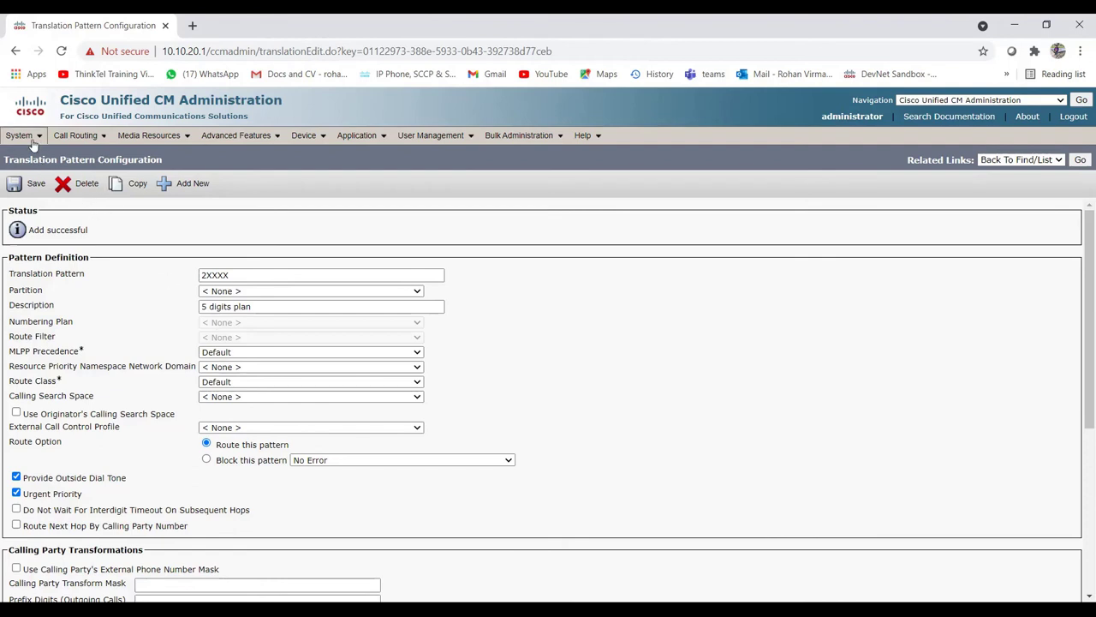
{"action": "mouse_move", "coordinate": [21, 135]}
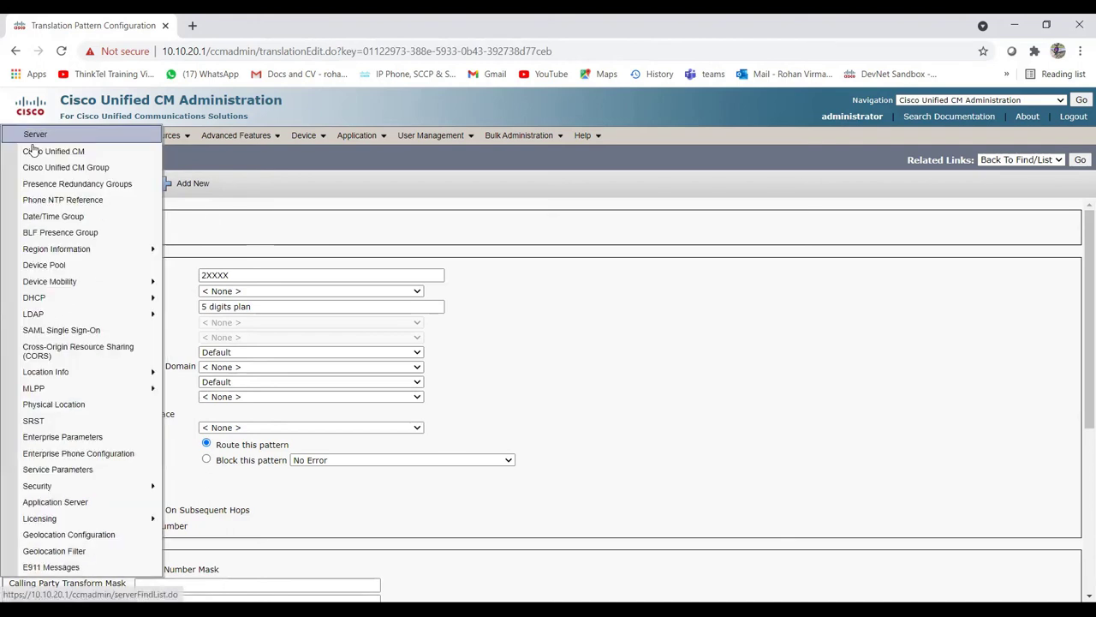
Step: Create a new device pool named TestDP with Unified CM group Default
{"action": "left_click", "coordinate": [93, 269]}
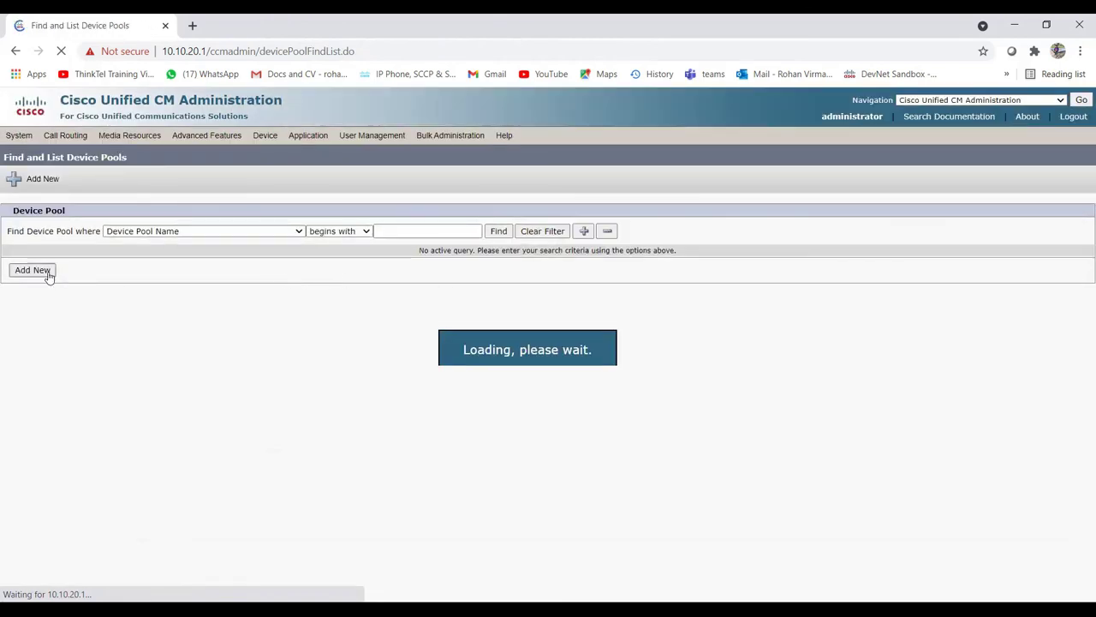
{"action": "left_click", "coordinate": [47, 273]}
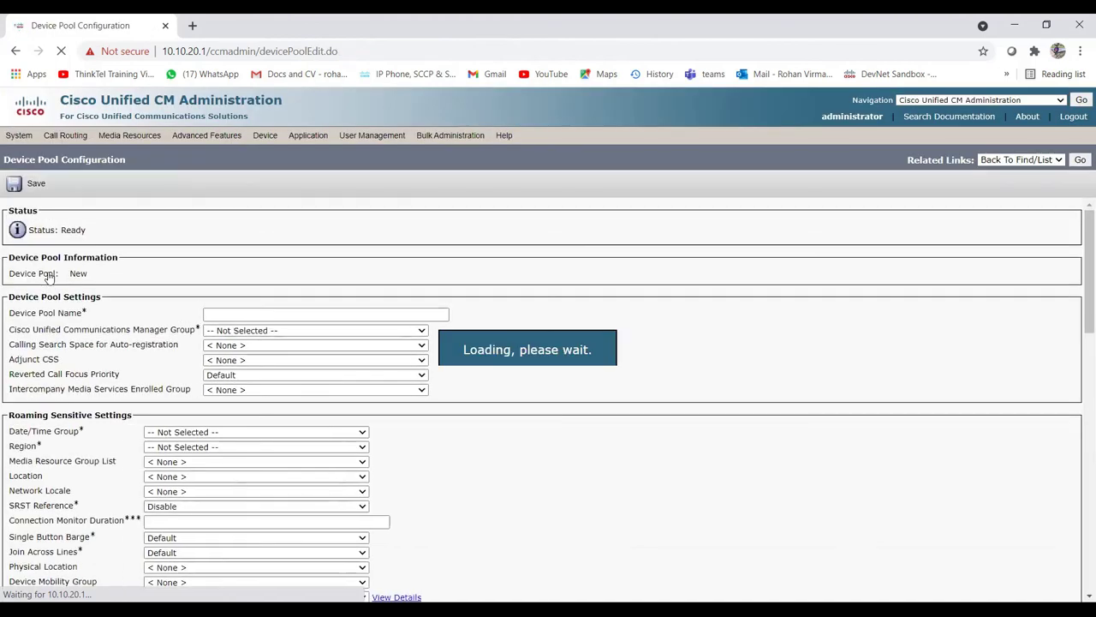
{"action": "left_click", "coordinate": [263, 315]}
{"action": "type", "text": "T"}
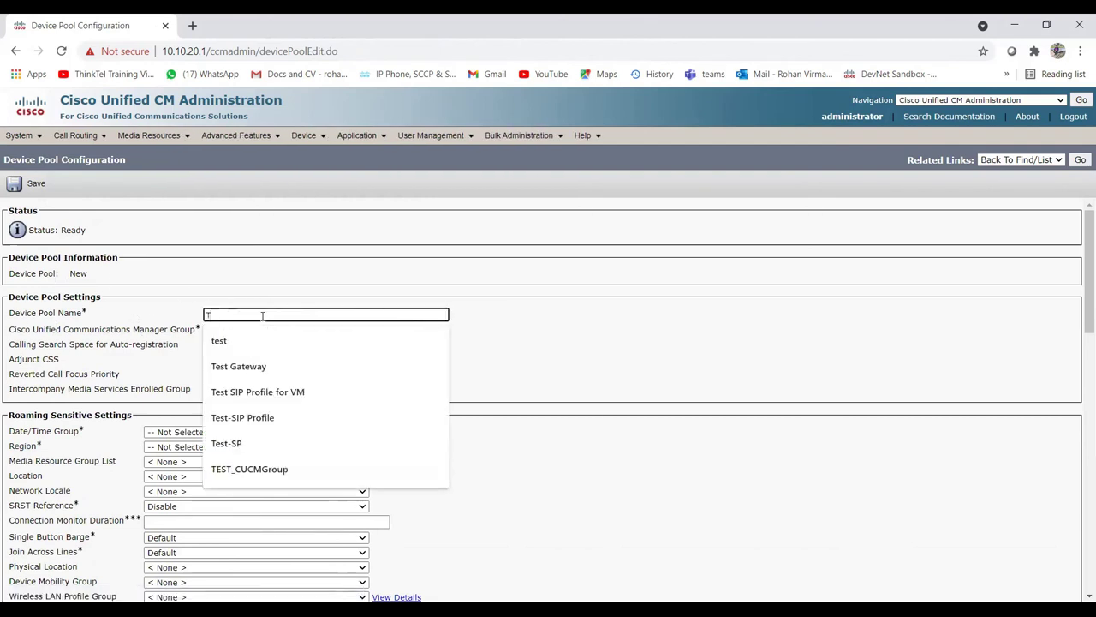
{"action": "type", "text": "estD"}
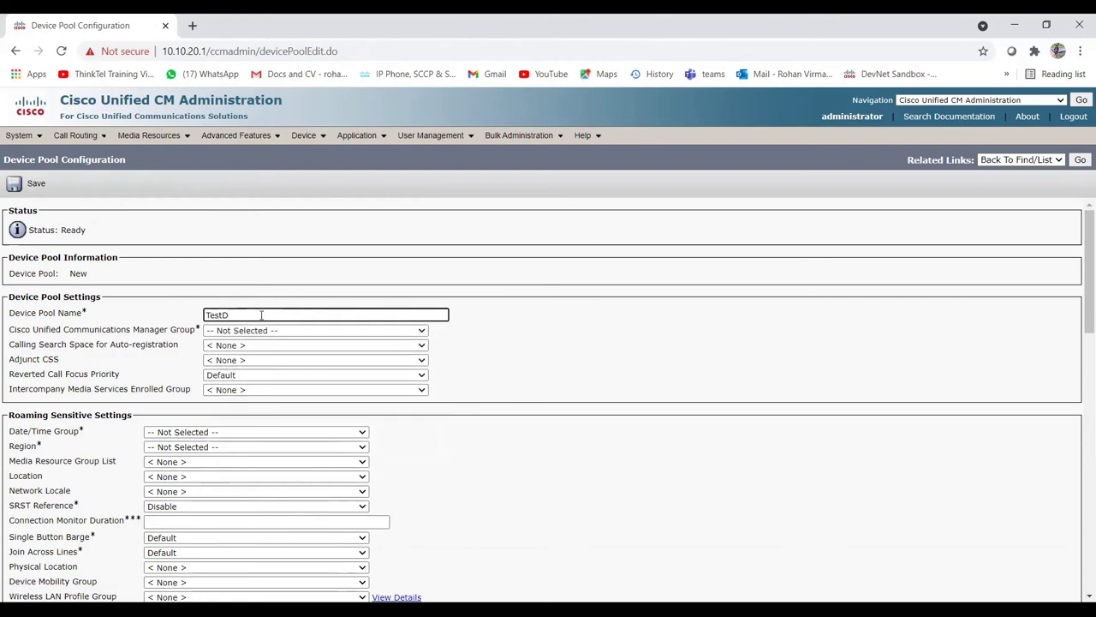
{"action": "type", "text": "P"}
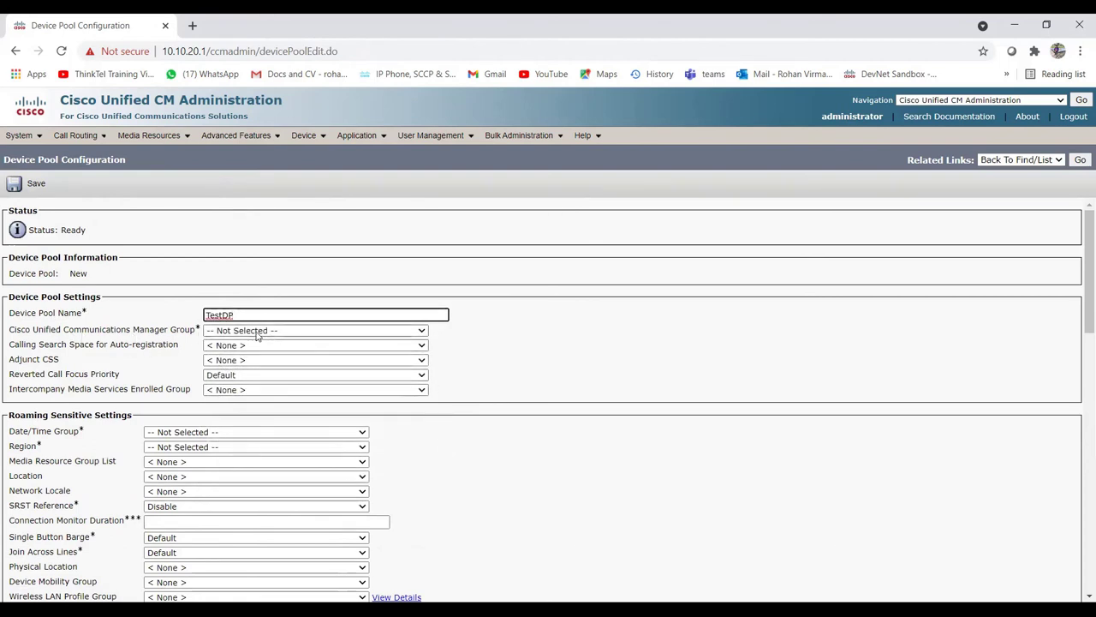
{"action": "left_click", "coordinate": [287, 332]}
{"action": "left_click", "coordinate": [298, 358]}
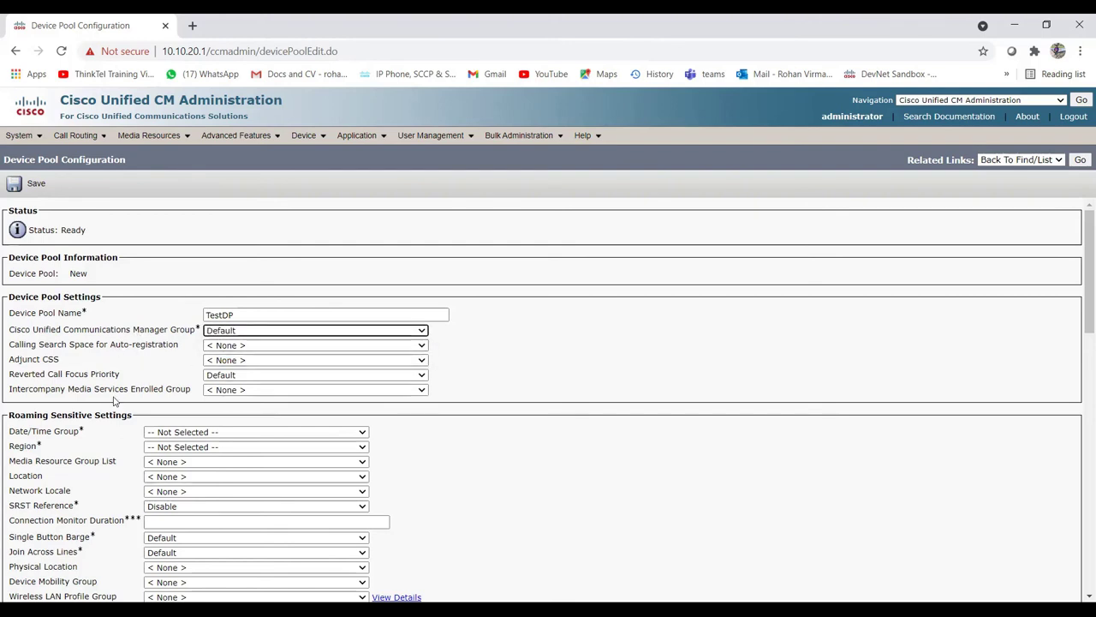
Step: Set the TestDP date/time group to CMLocal and its region to Default
{"action": "scroll", "coordinate": [87, 379], "scroll_direction": "down", "scroll_amount": 3}
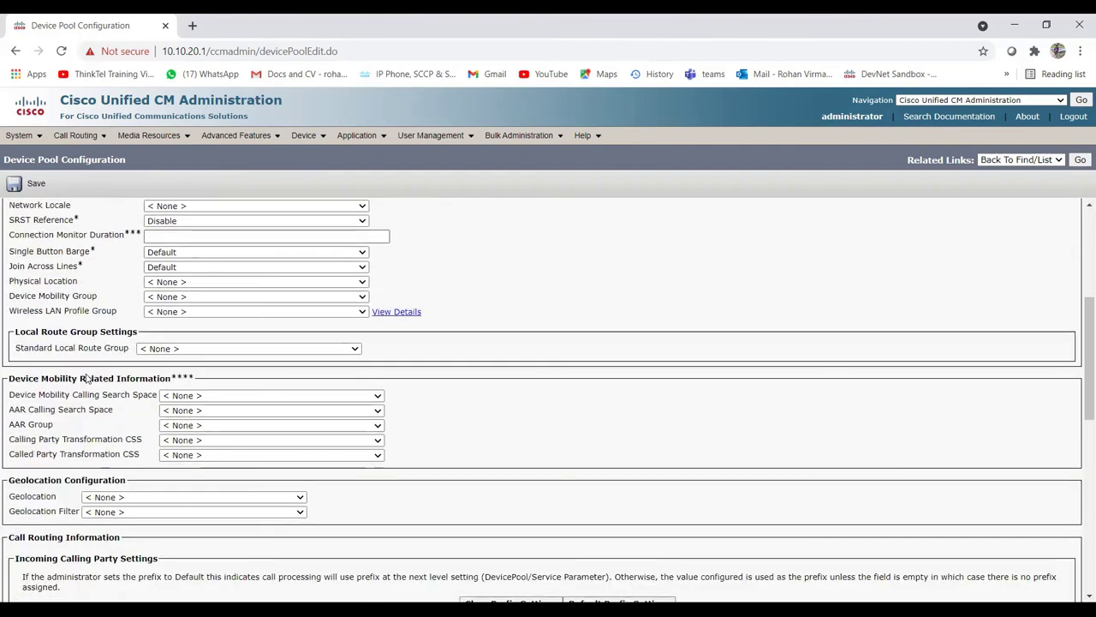
{"action": "scroll", "coordinate": [86, 378], "scroll_direction": "up", "scroll_amount": 3}
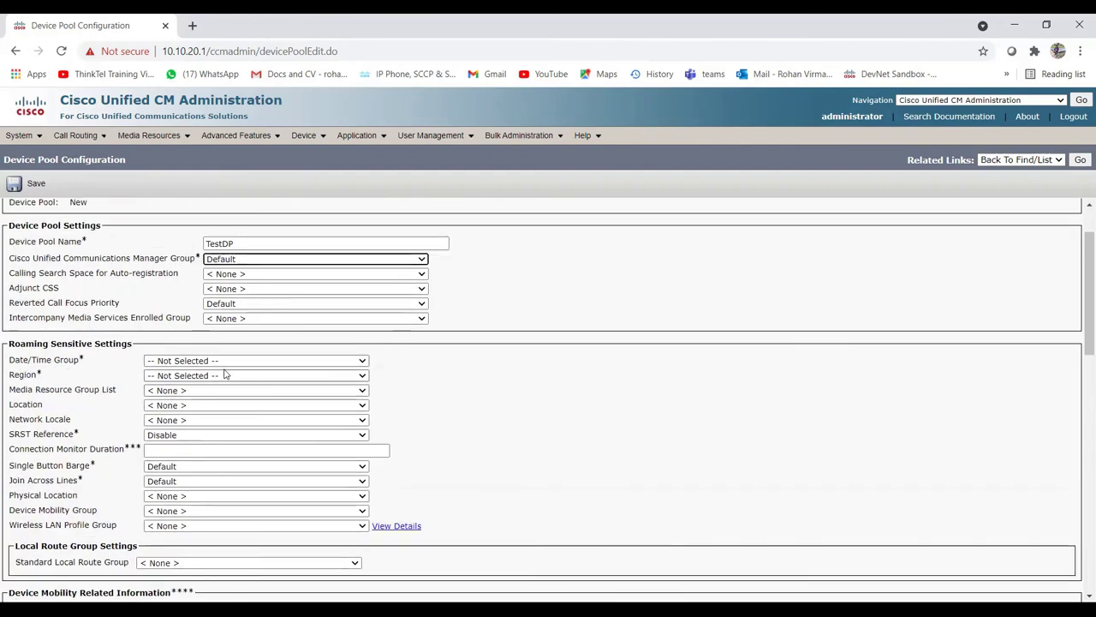
{"action": "left_click", "coordinate": [178, 362]}
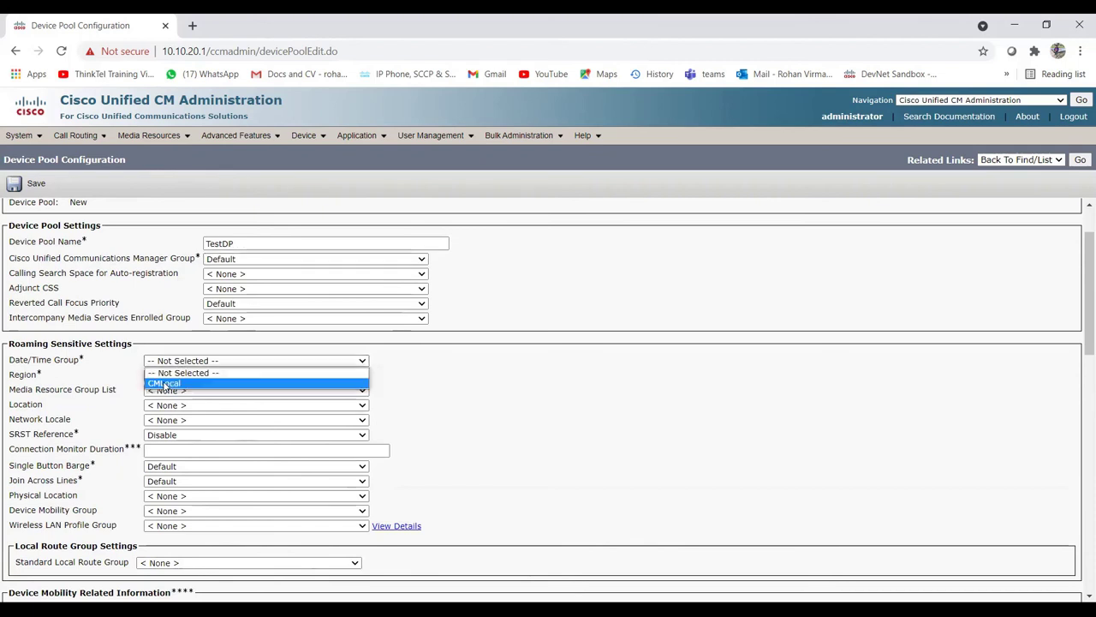
{"action": "left_click", "coordinate": [165, 384]}
{"action": "left_click", "coordinate": [171, 376]}
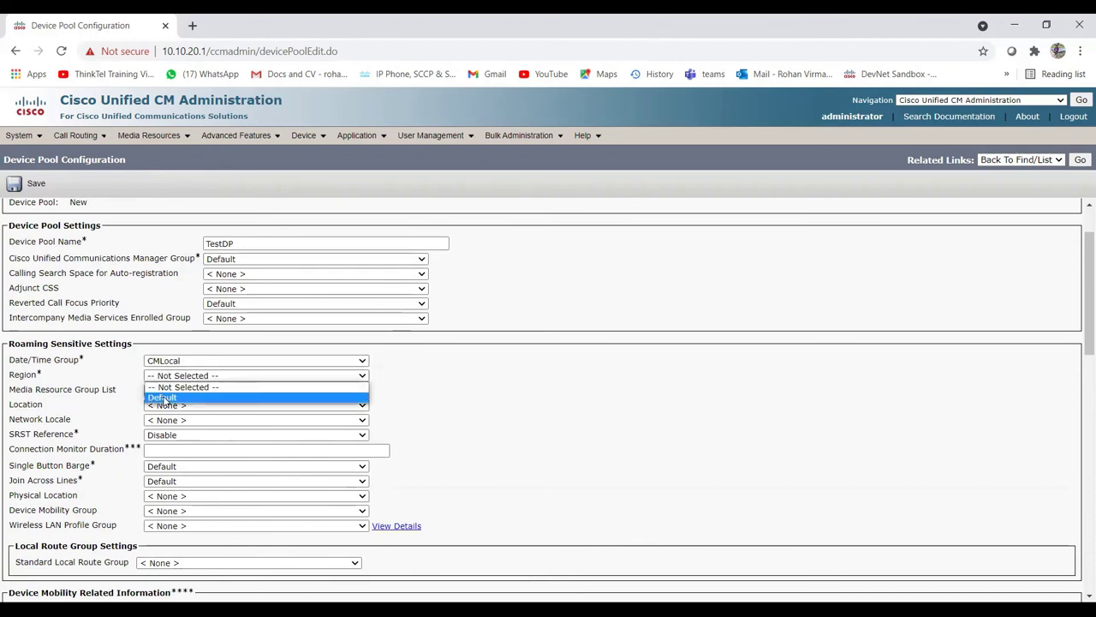
{"action": "left_click", "coordinate": [163, 399]}
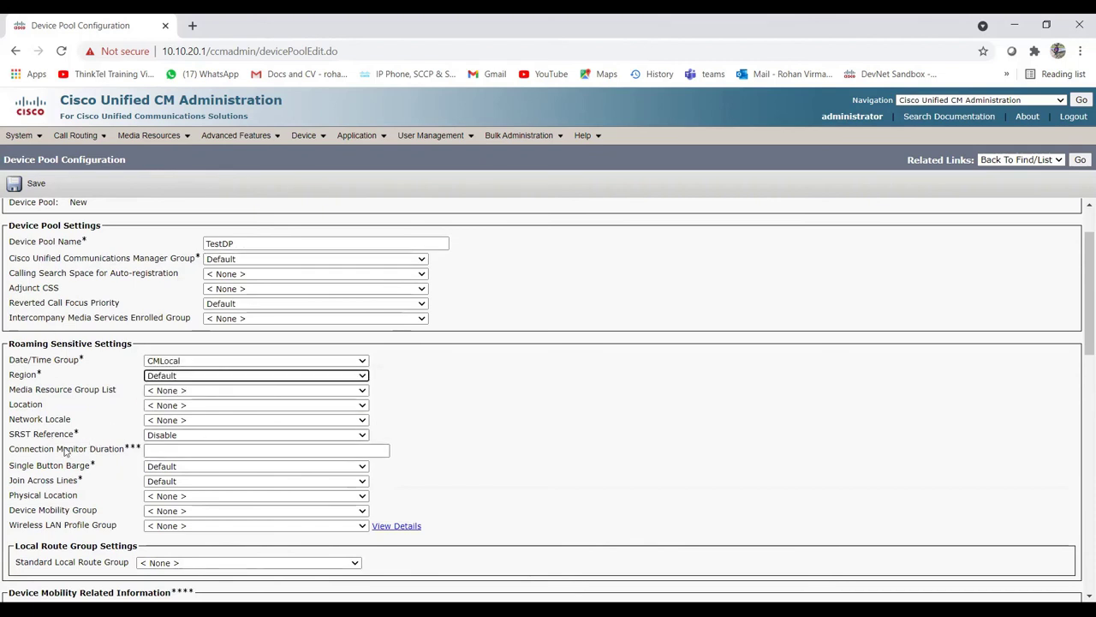
{"action": "scroll", "coordinate": [190, 466], "scroll_direction": "down", "scroll_amount": 3}
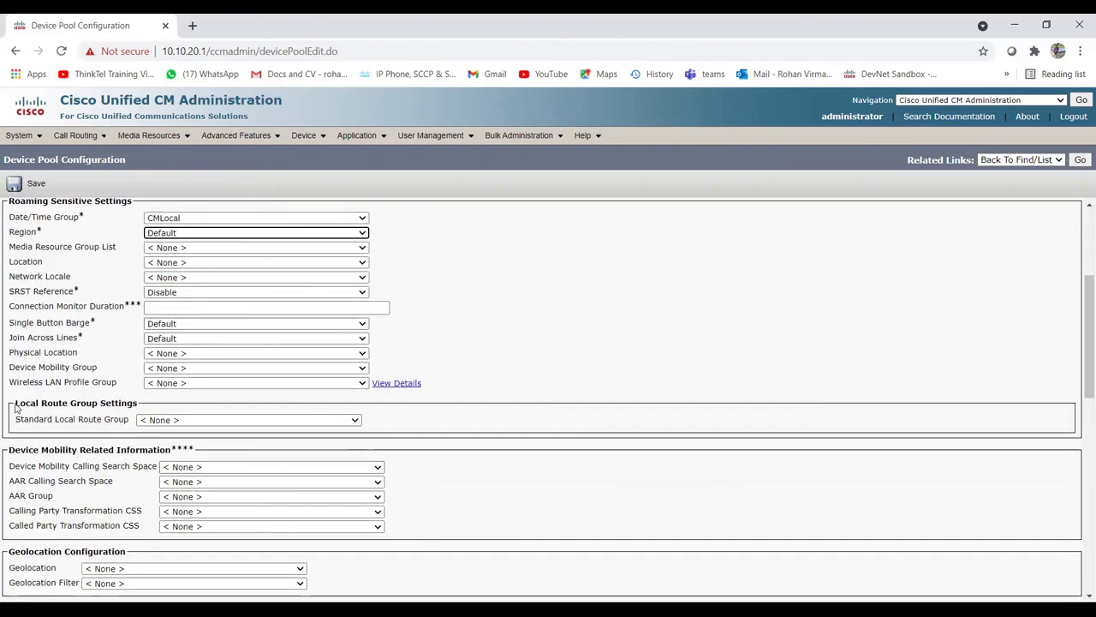
Step: Inspect the Standard Local Route Group dropdown under Local Route Group Settings, leaving it at None
{"action": "left_click", "coordinate": [18, 402]}
{"action": "left_click_drag", "start_coordinate": [17, 401], "coordinate": [158, 408]}
{"action": "left_click", "coordinate": [74, 435]}
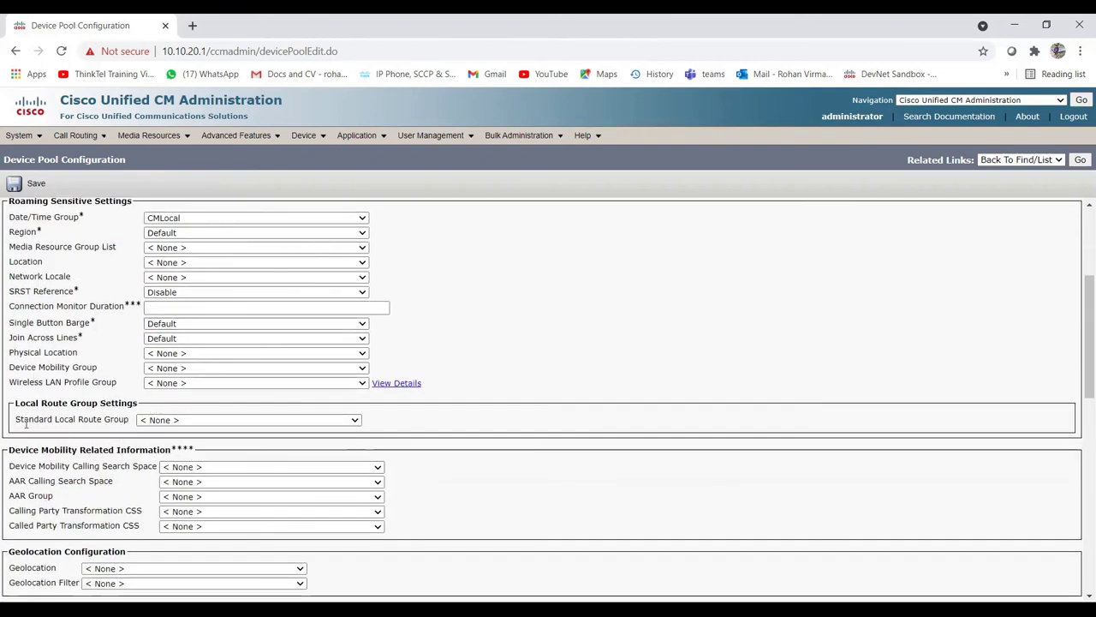
{"action": "left_click_drag", "start_coordinate": [17, 418], "coordinate": [208, 423]}
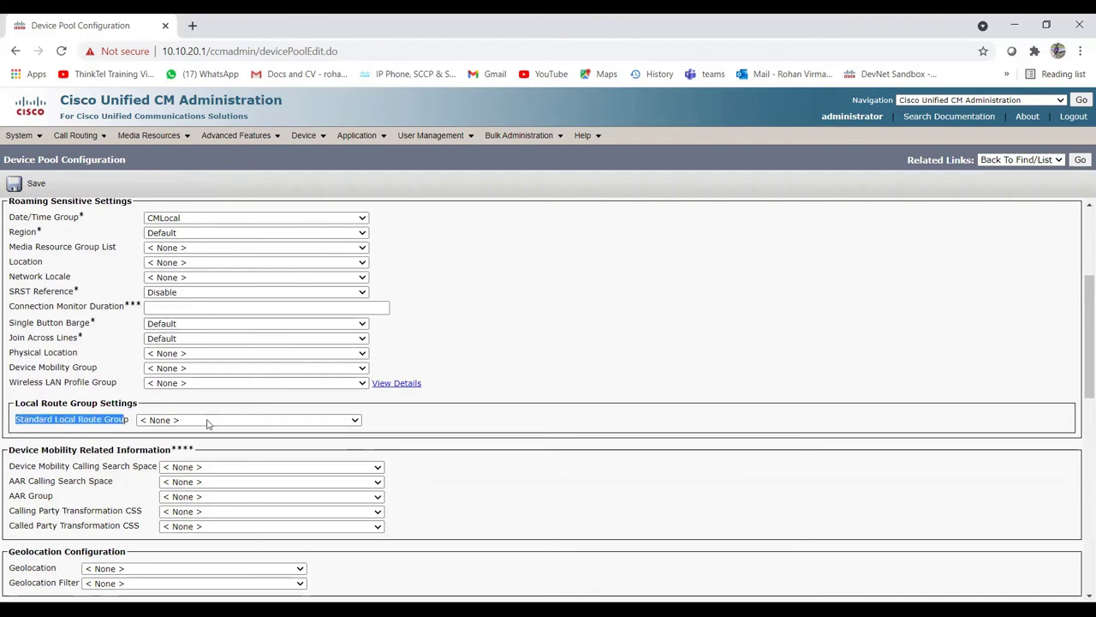
{"action": "left_click", "coordinate": [208, 423]}
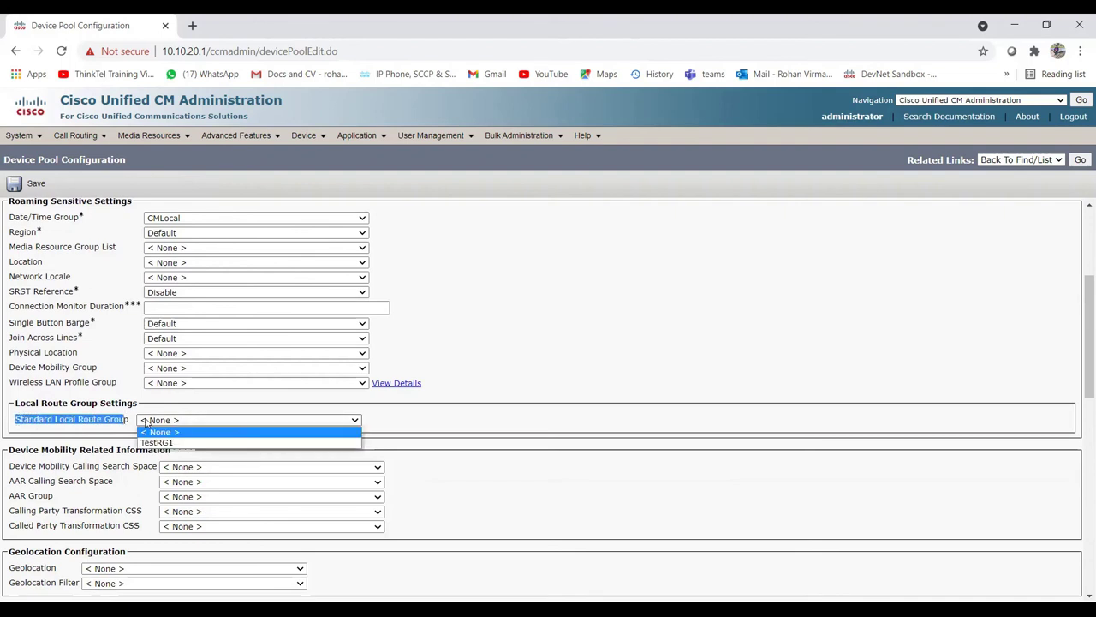
{"action": "left_click", "coordinate": [57, 421]}
{"action": "left_click_drag", "start_coordinate": [16, 420], "coordinate": [171, 423]}
{"action": "left_click", "coordinate": [197, 423]}
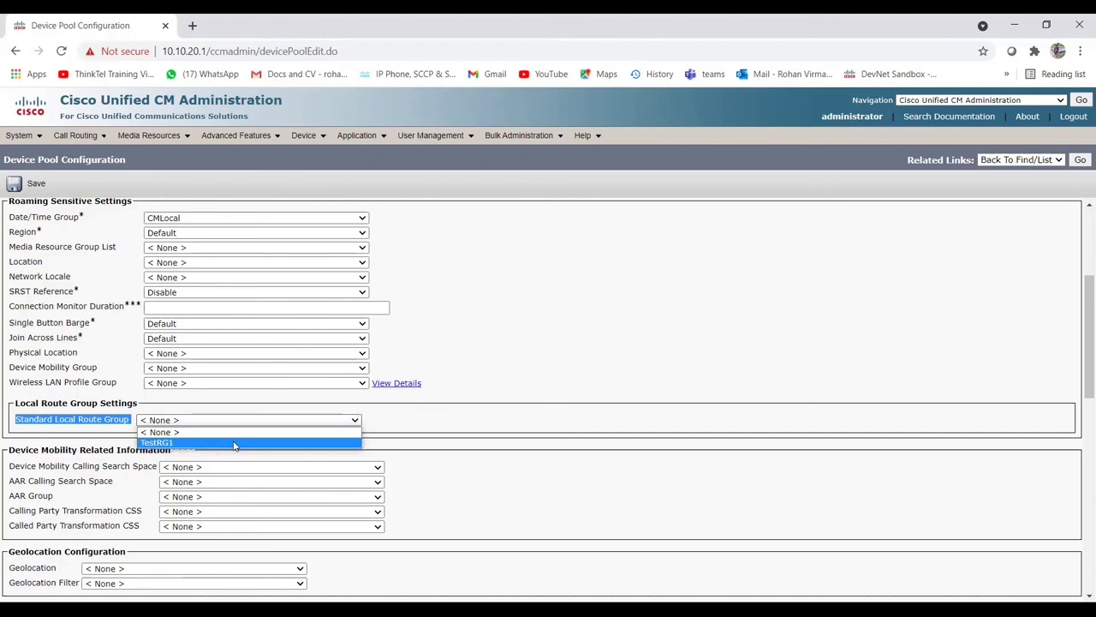
{"action": "left_click", "coordinate": [459, 426]}
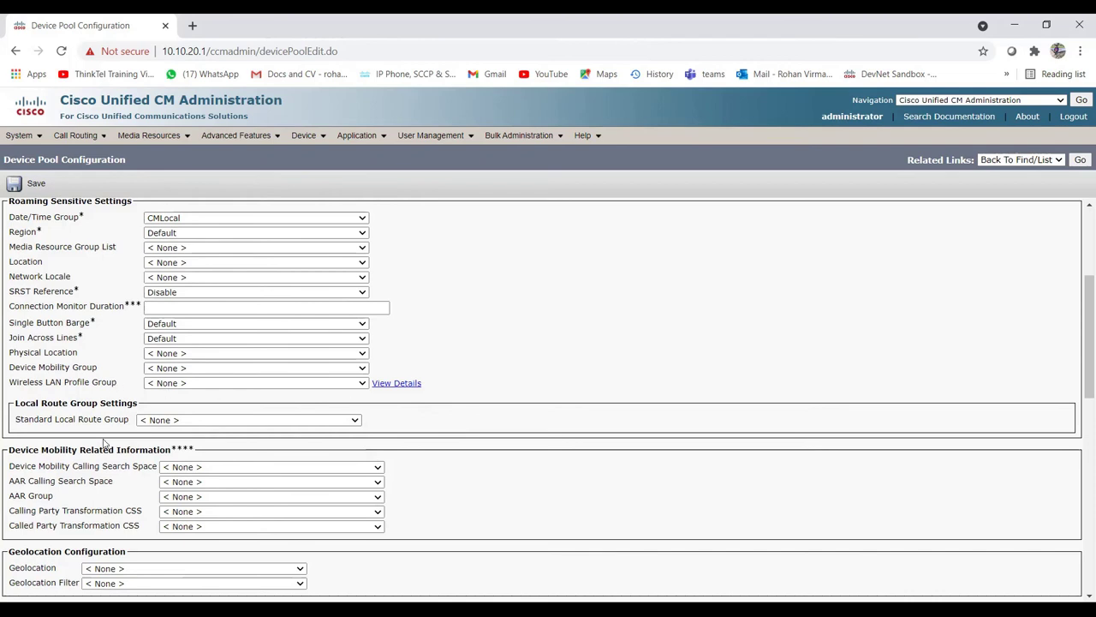
Step: Choose TestRG1 as the TestDP standard local route group
{"action": "left_click_drag", "start_coordinate": [16, 420], "coordinate": [184, 428]}
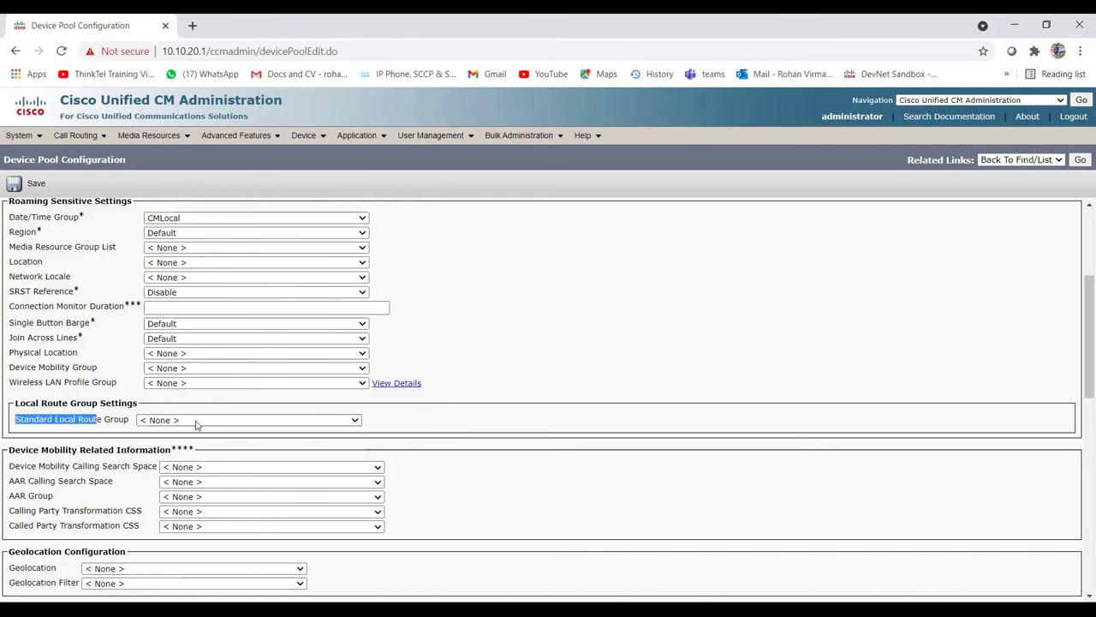
{"action": "left_click", "coordinate": [195, 421]}
{"action": "left_click", "coordinate": [173, 444]}
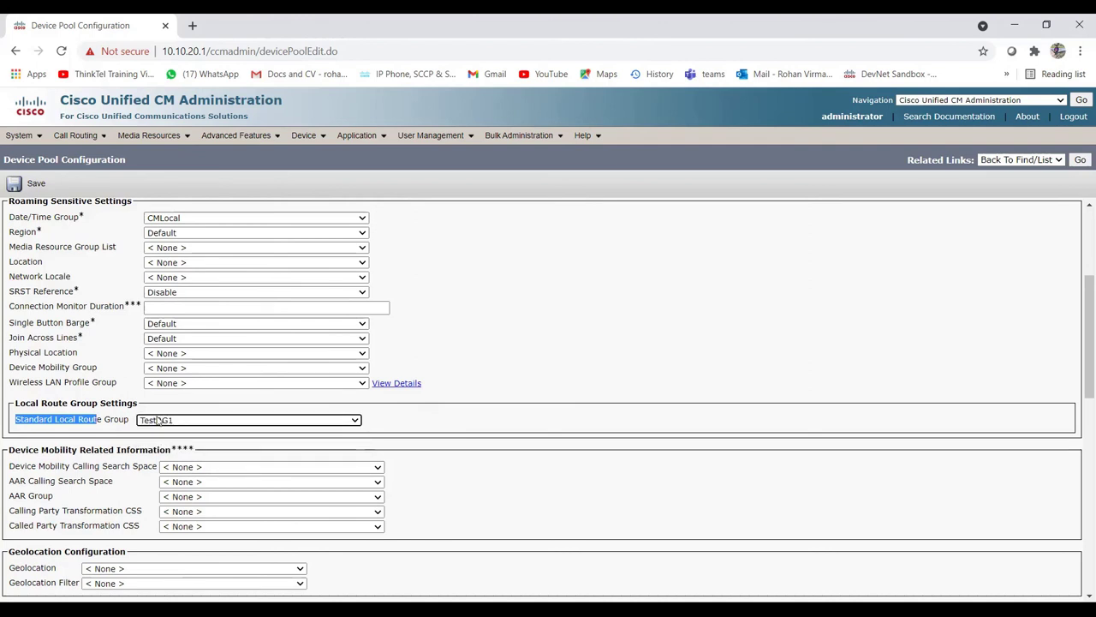
{"action": "left_click", "coordinate": [460, 423]}
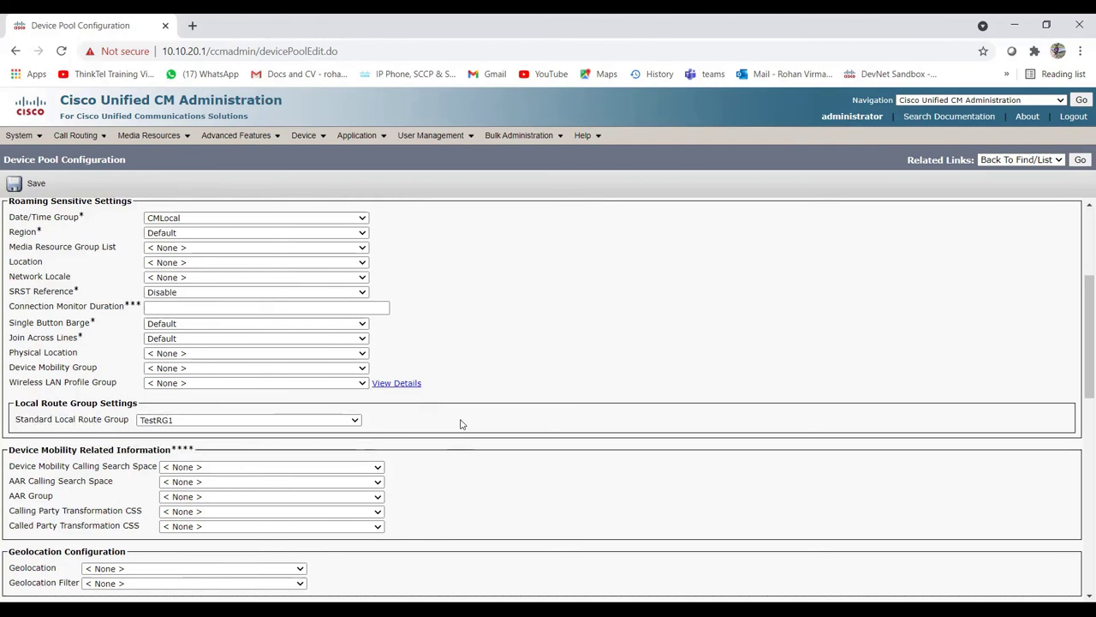
{"action": "scroll", "coordinate": [456, 419], "scroll_direction": "up", "scroll_amount": 3}
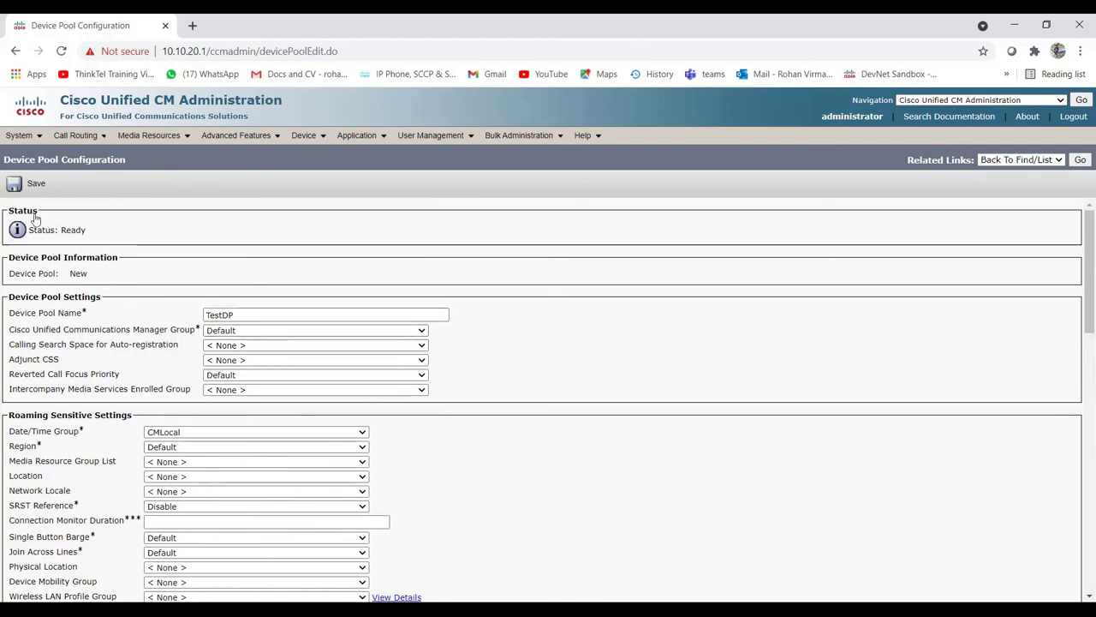
{"action": "scroll", "coordinate": [95, 326], "scroll_direction": "down", "scroll_amount": 3}
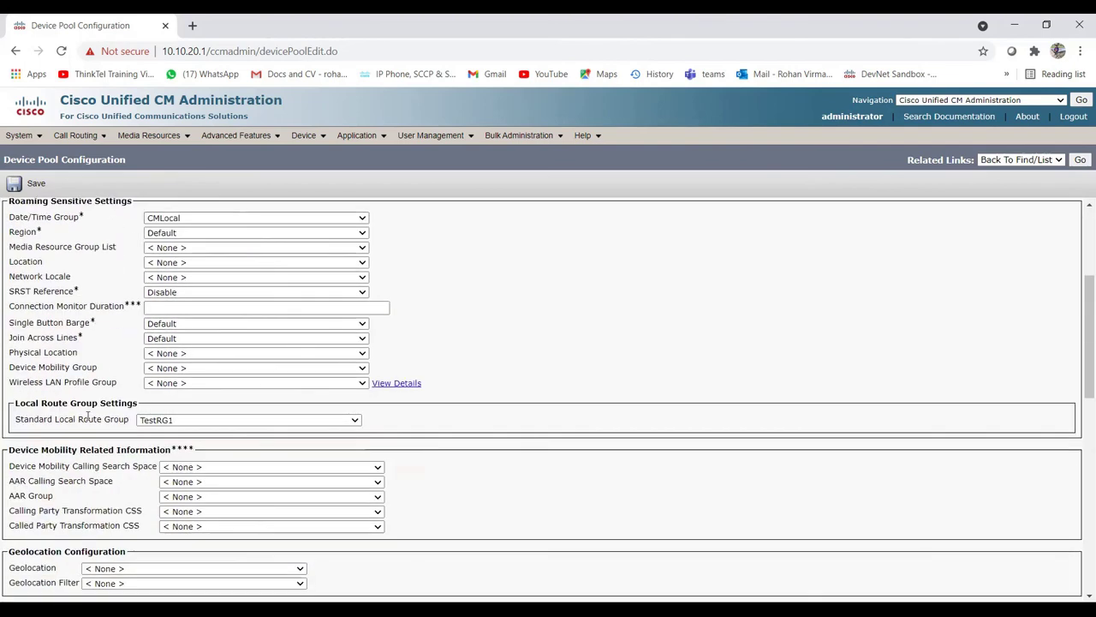
{"action": "left_click", "coordinate": [190, 420]}
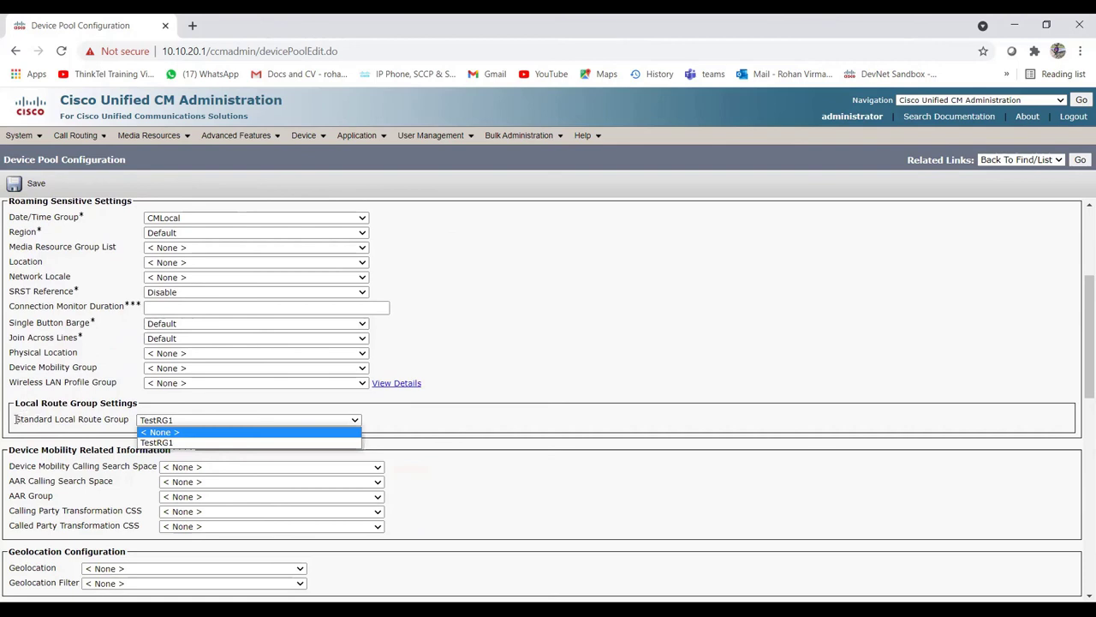
{"action": "left_click_drag", "start_coordinate": [15, 422], "coordinate": [128, 421]}
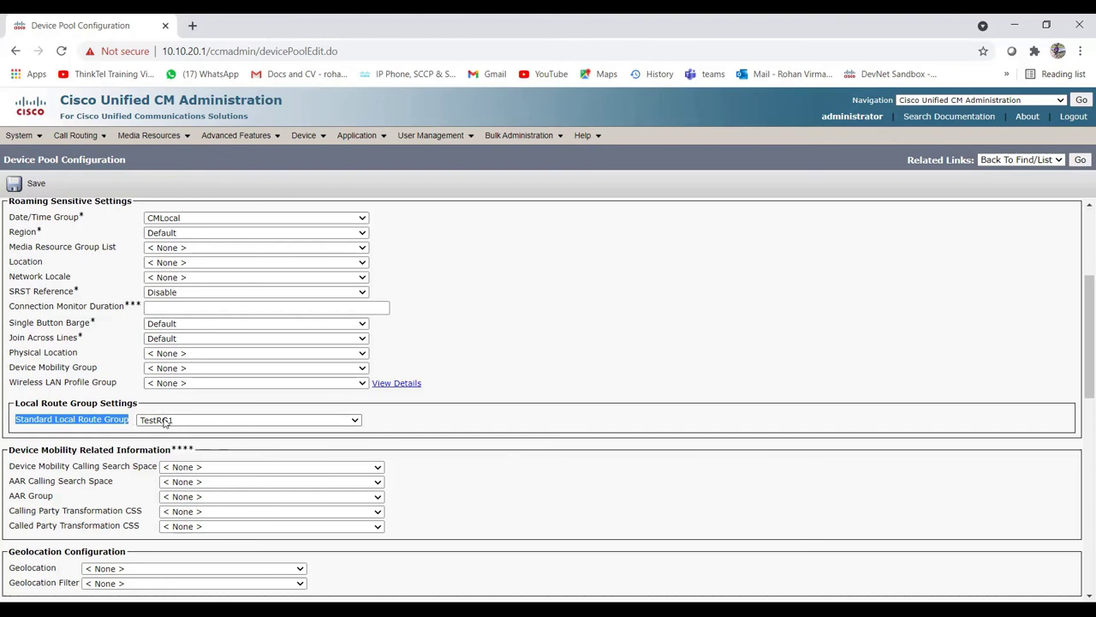
{"action": "left_click", "coordinate": [165, 421]}
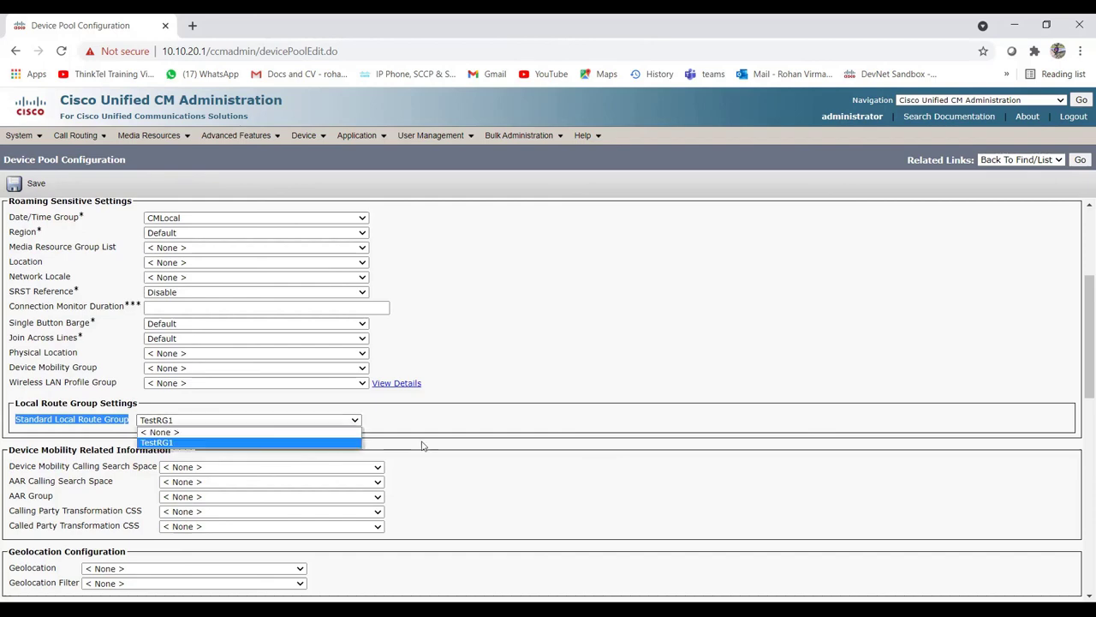
{"action": "left_click", "coordinate": [421, 445]}
{"action": "scroll", "coordinate": [422, 446], "scroll_direction": "up", "scroll_amount": 3}
{"action": "scroll", "coordinate": [107, 383], "scroll_direction": "down", "scroll_amount": 3}
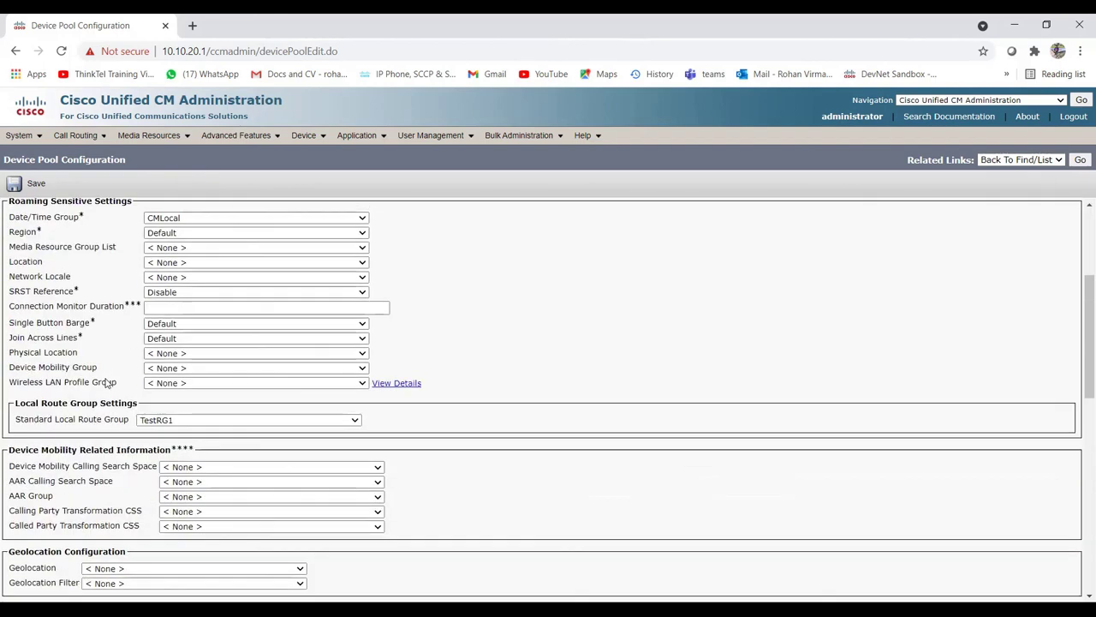
{"action": "left_click_drag", "start_coordinate": [16, 420], "coordinate": [127, 419]}
{"action": "left_click", "coordinate": [119, 433]}
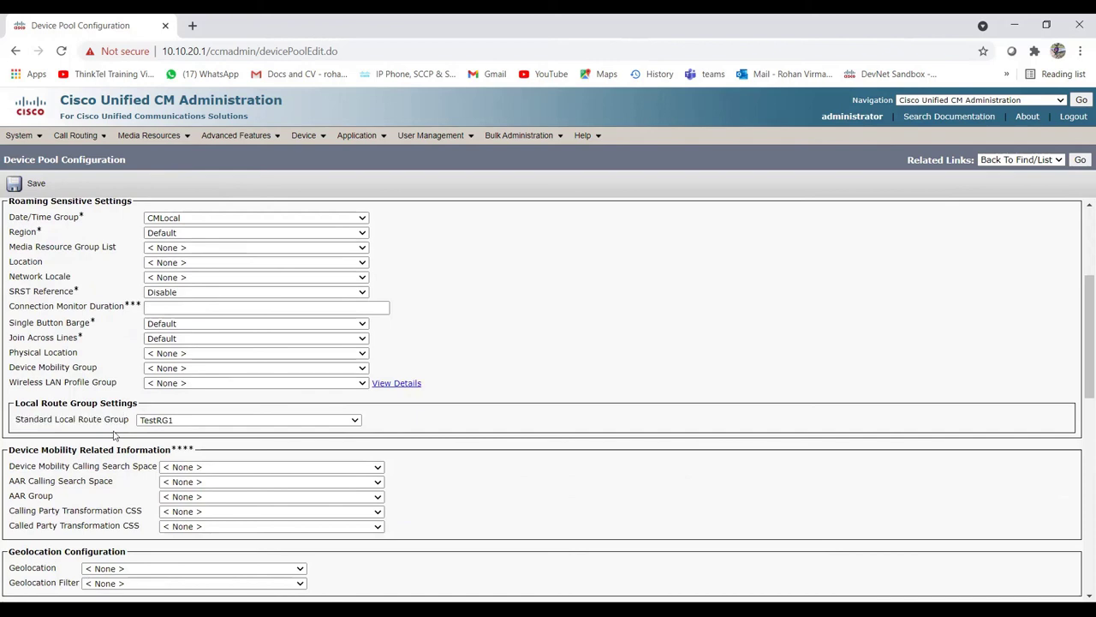
{"action": "left_click", "coordinate": [170, 420]}
{"action": "left_click", "coordinate": [169, 442]}
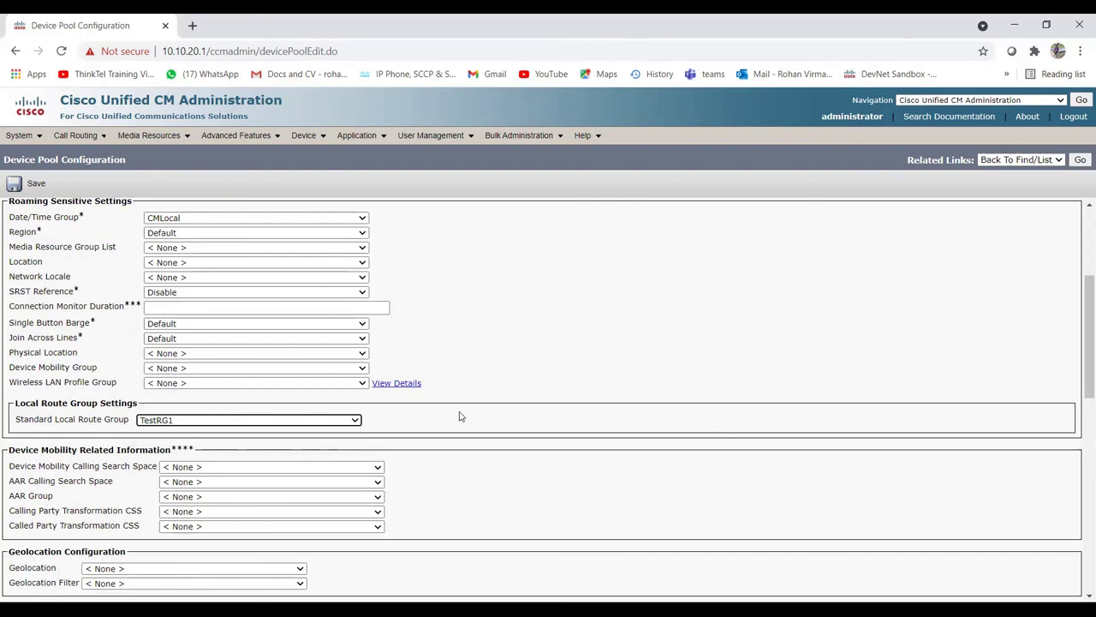
Step: Review the TestDP device pool settings, confirming TestRG1 in the local route group list
{"action": "scroll", "coordinate": [460, 416], "scroll_direction": "up", "scroll_amount": 3}
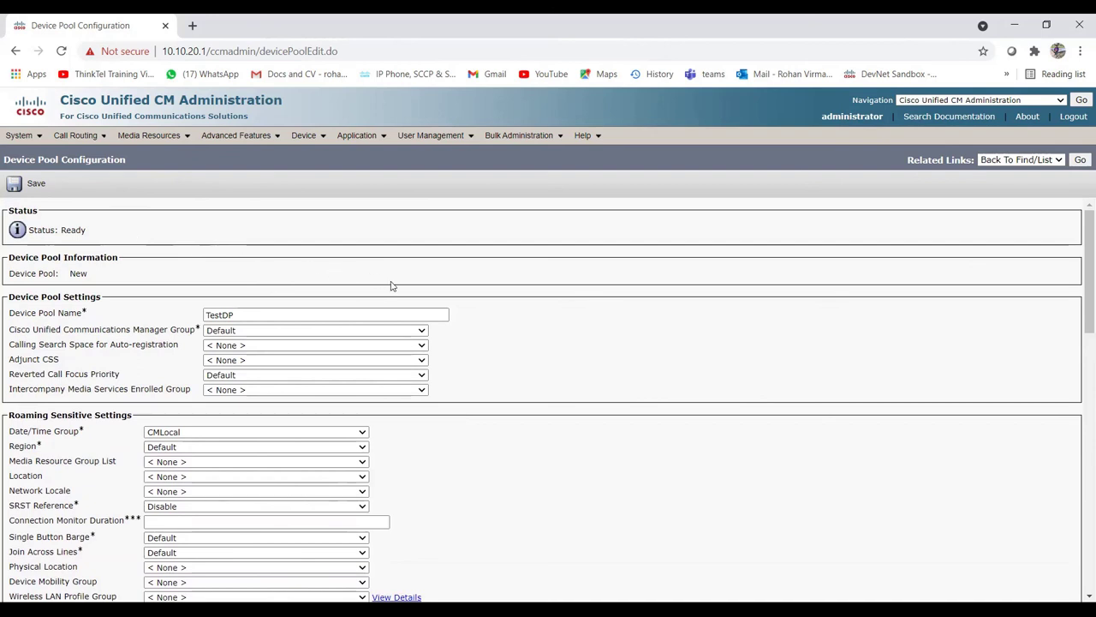
{"action": "scroll", "coordinate": [392, 285], "scroll_direction": "down", "scroll_amount": 3}
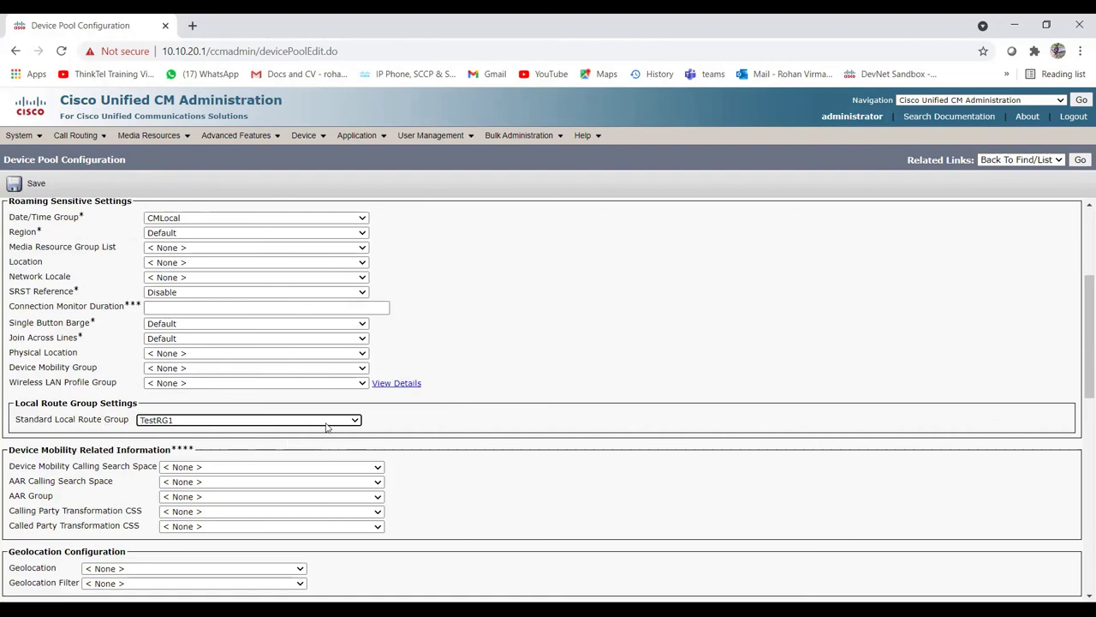
{"action": "left_click", "coordinate": [191, 422]}
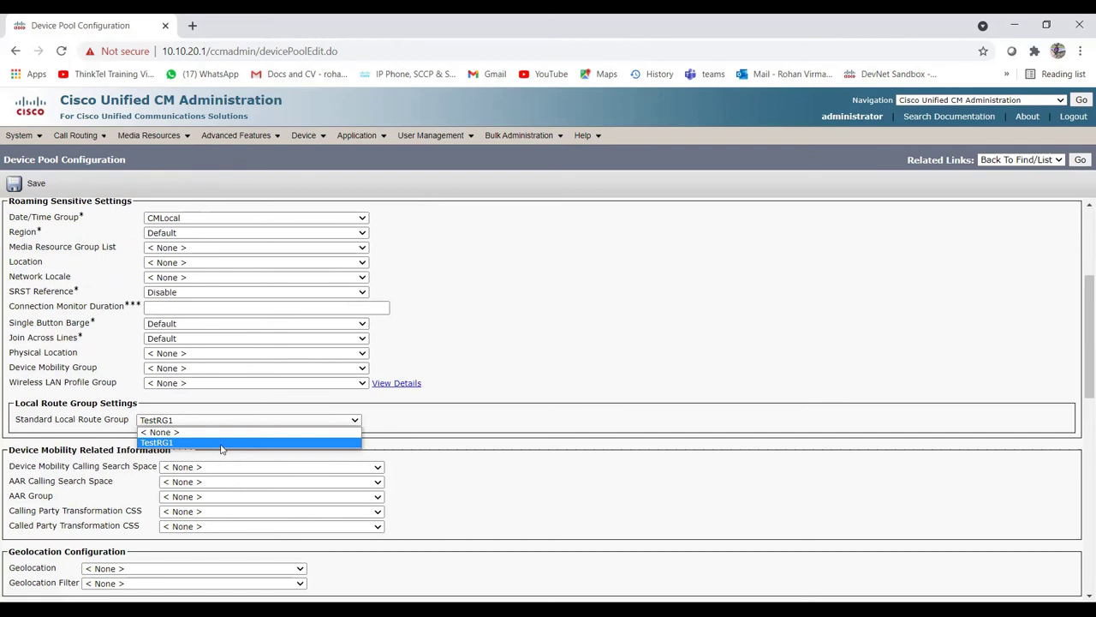
{"action": "left_click", "coordinate": [415, 417]}
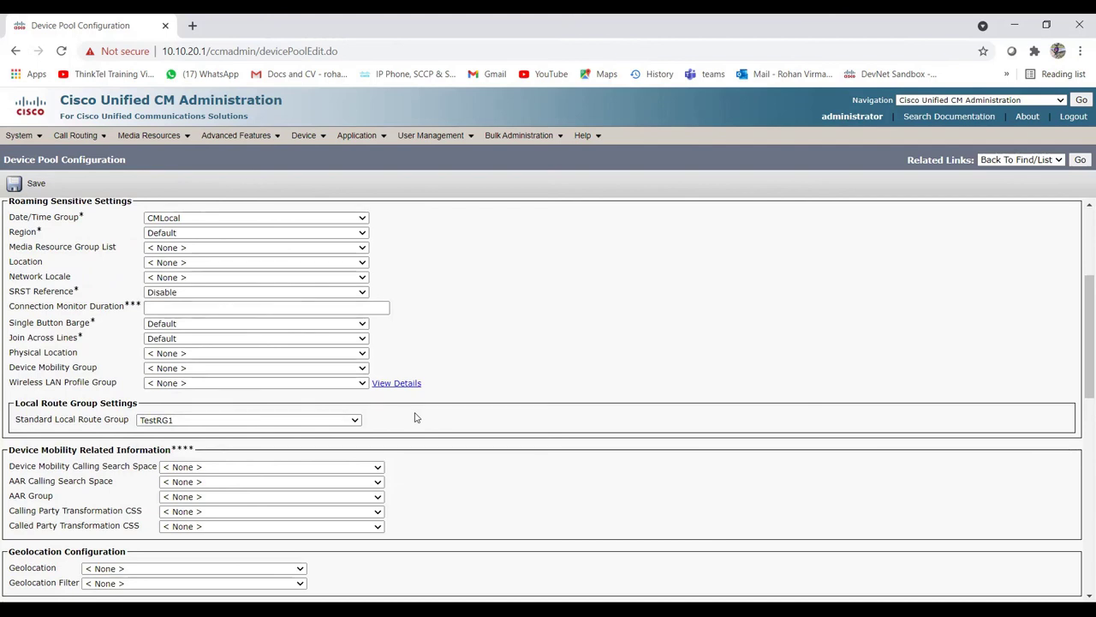
Step: Scroll through the device pool page again, then advance to the closing Thank You slide
{"action": "scroll", "coordinate": [196, 421], "scroll_direction": "up", "scroll_amount": 3}
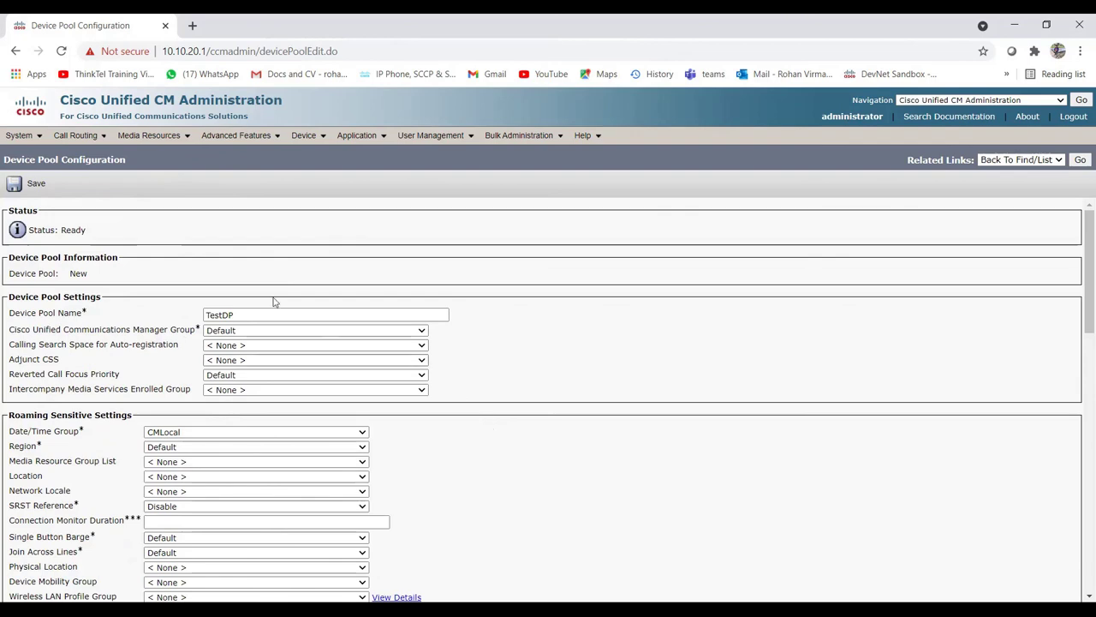
{"action": "scroll", "coordinate": [334, 399], "scroll_direction": "down", "scroll_amount": 4}
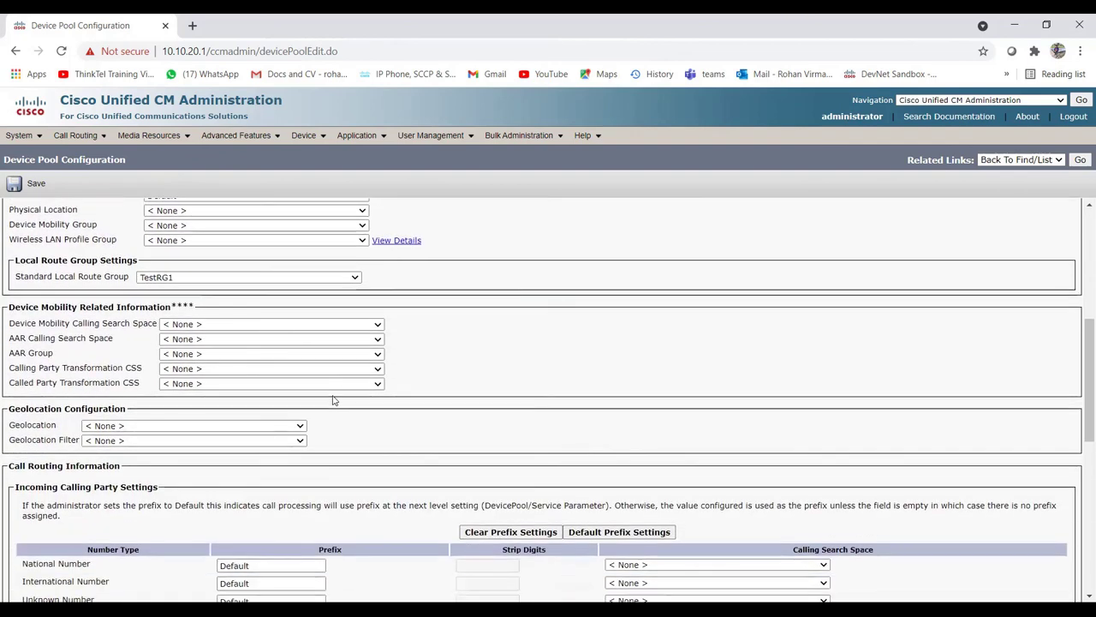
{"action": "scroll", "coordinate": [334, 399], "scroll_direction": "up", "scroll_amount": 4}
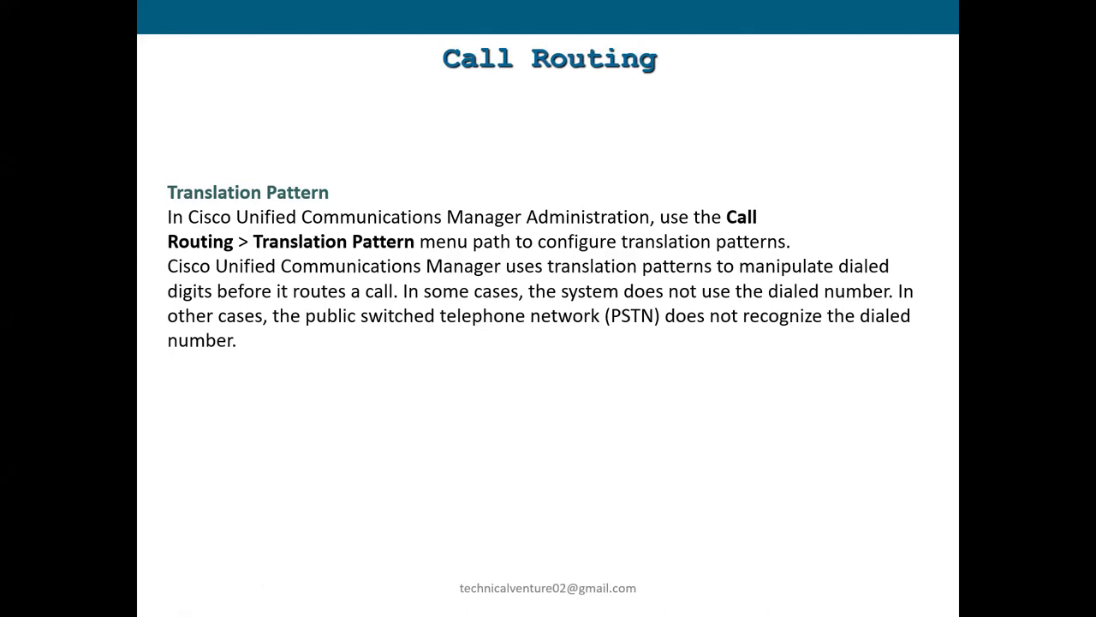
{"action": "key", "text": "Right"}
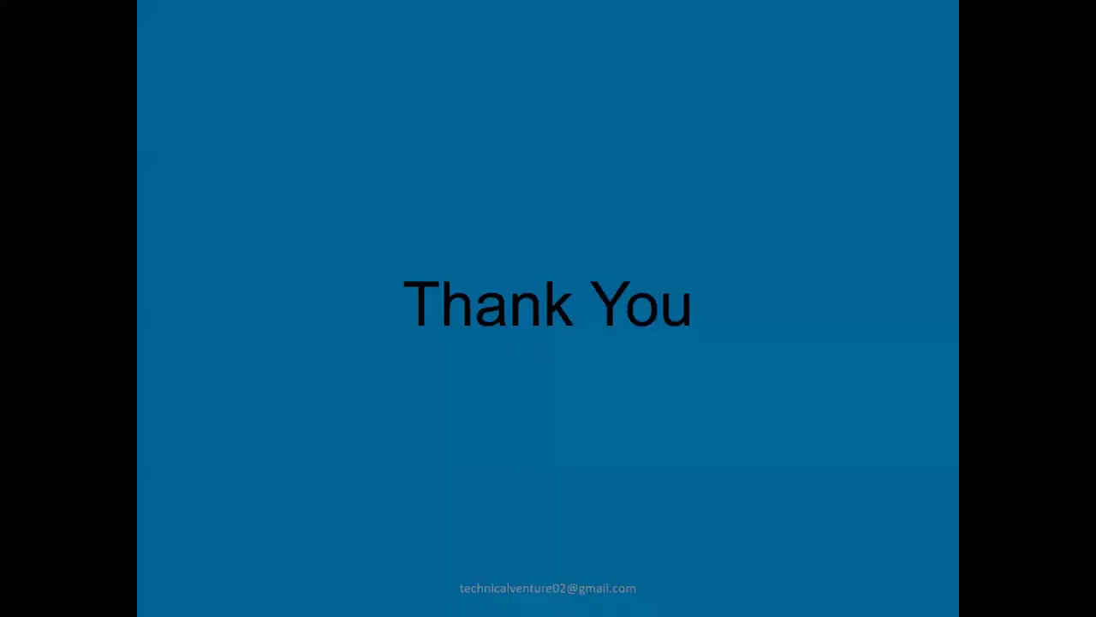